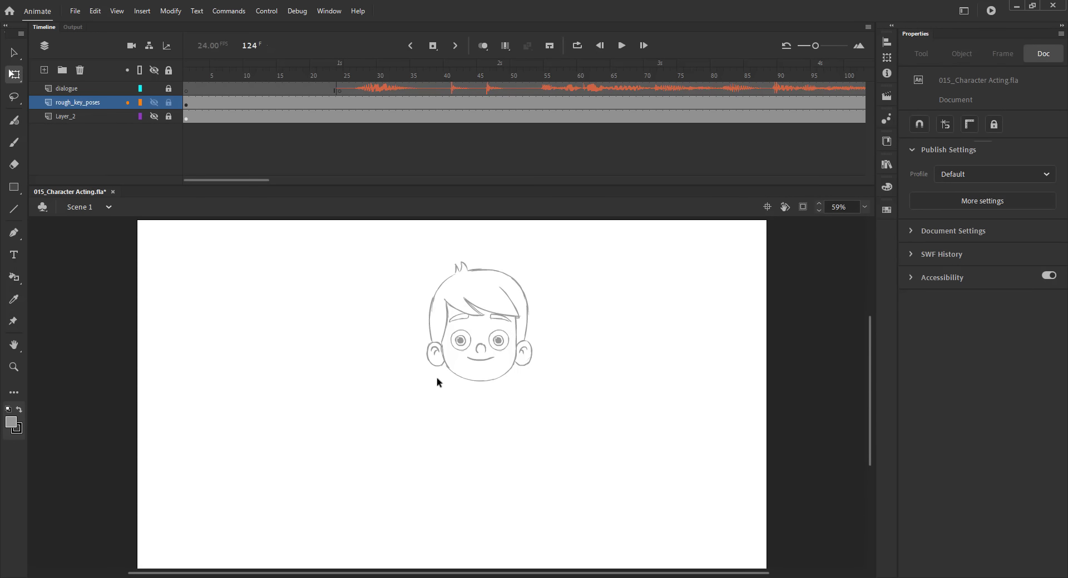
Step: Sketch the neck, V-shaped collar and shoulder lines below the character's head
drag(418, 361, 419, 351)
key(z)
drag(336, 248, 615, 554)
drag(539, 420, 555, 403)
key(b)
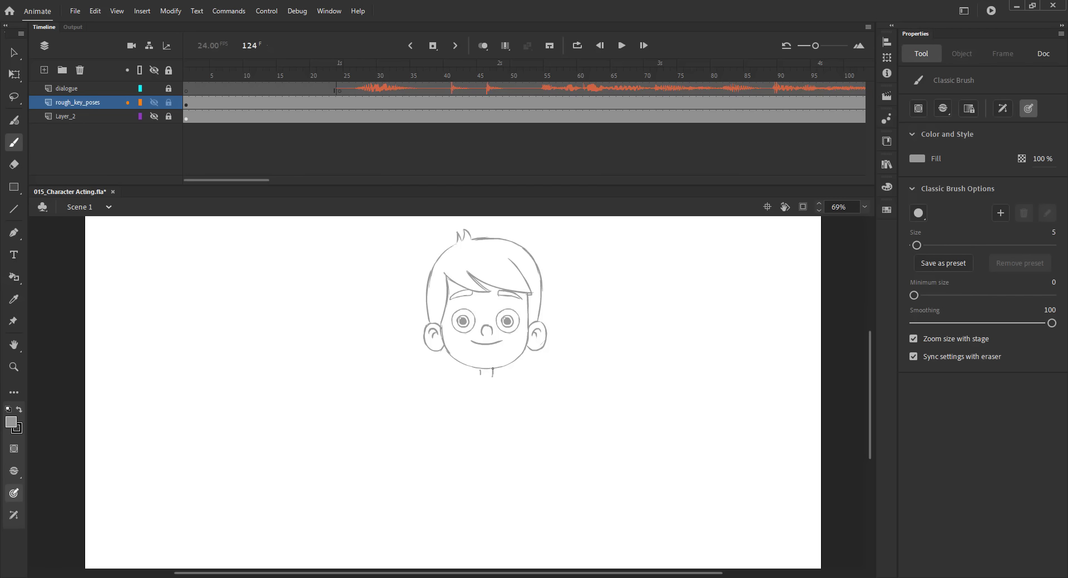
drag(491, 369, 484, 386)
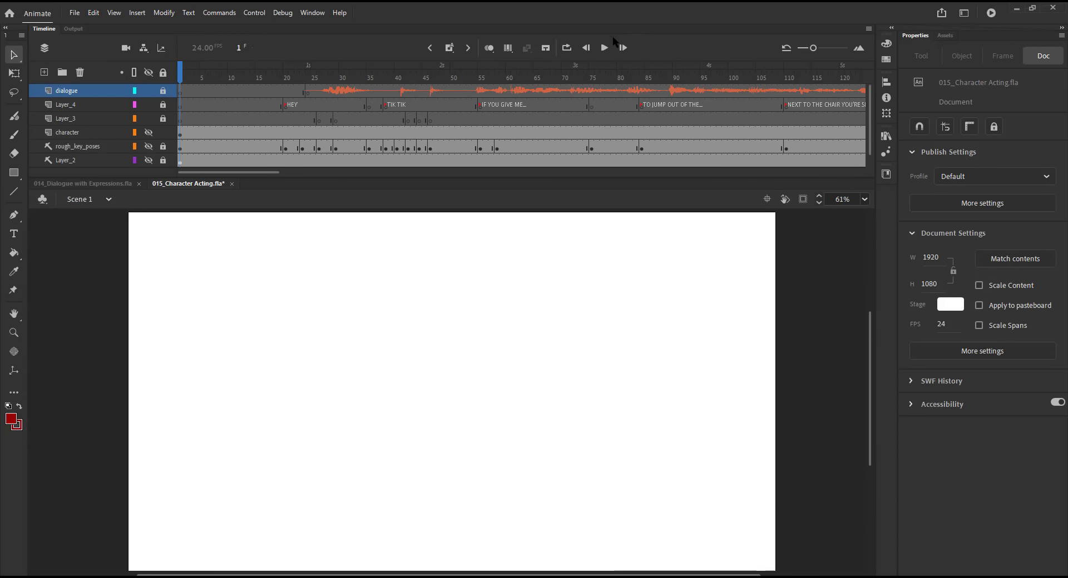
Step: Play the character acting animation from frame 1 with its dialogue
click(604, 48)
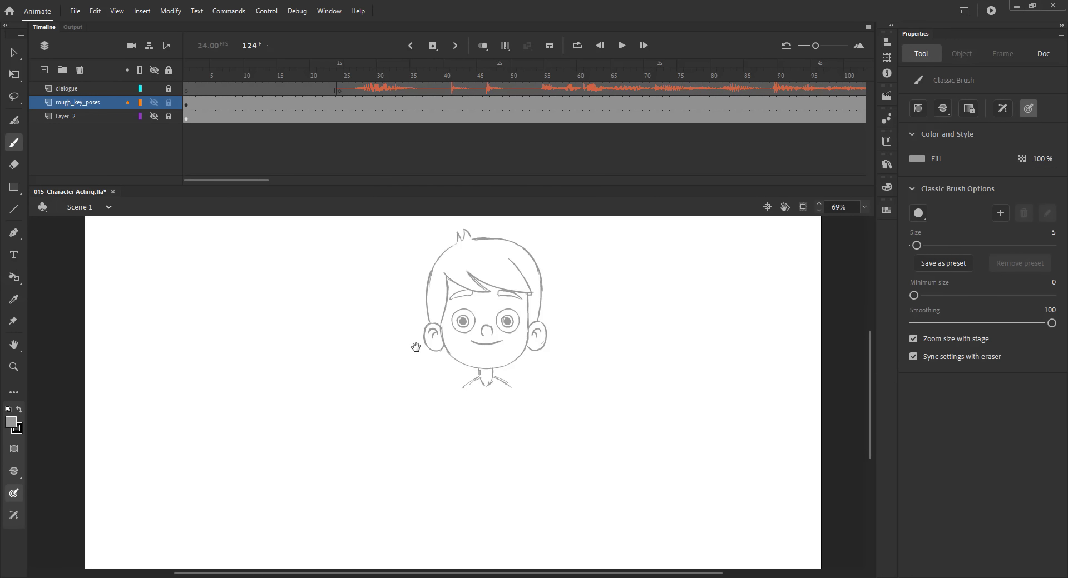
Step: Save the document and sketch the torso, waistline and tops of the legs below the shoulders
key(ctrl+s)
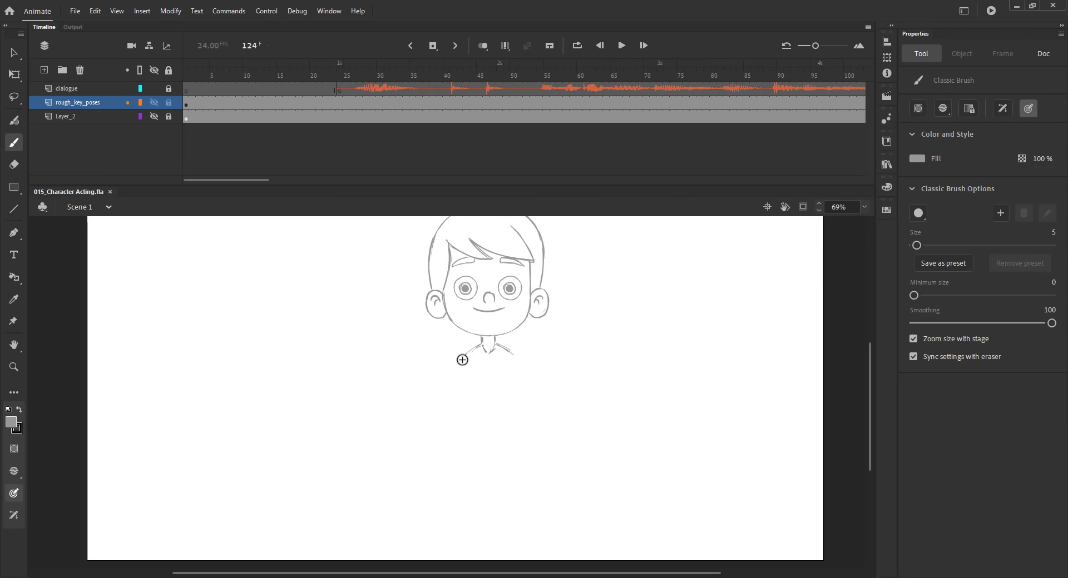
mouse_move(461, 359)
mouse_down()
mouse_move(464, 421)
mouse_move(461, 372)
mouse_move(513, 429)
mouse_up()
mouse_move(463, 434)
mouse_down()
mouse_move(516, 430)
mouse_move(501, 455)
mouse_move(471, 451)
mouse_move(465, 436)
mouse_move(486, 452)
mouse_move(471, 451)
mouse_move(511, 472)
mouse_up()
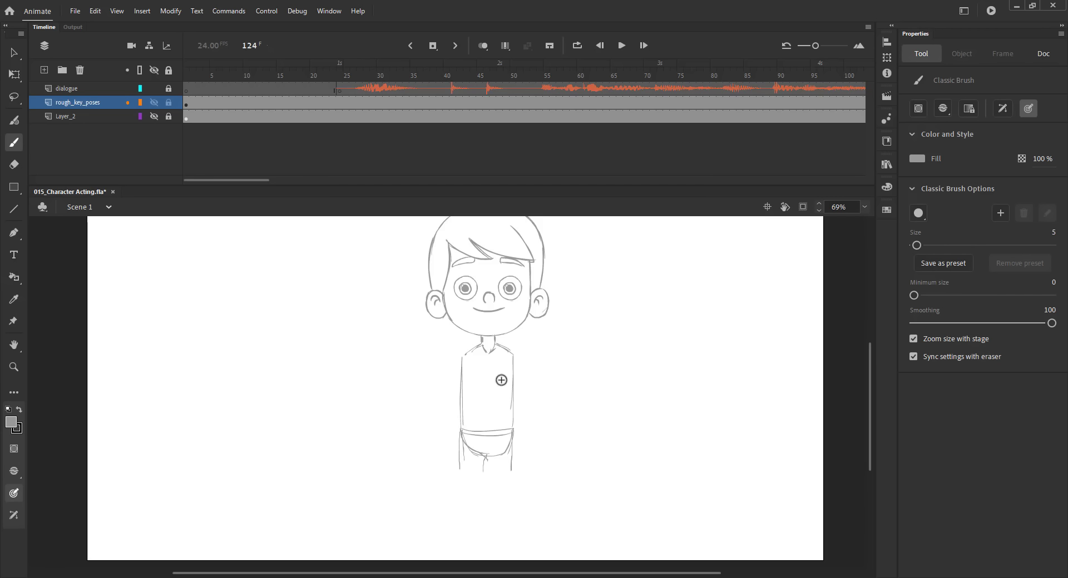
Step: Sketch the outer lines of both arms from the shoulders and the inner line of the arm on the right
mouse_move(523, 376)
mouse_down()
mouse_move(515, 362)
mouse_move(545, 431)
mouse_up()
drag(464, 354, 444, 405)
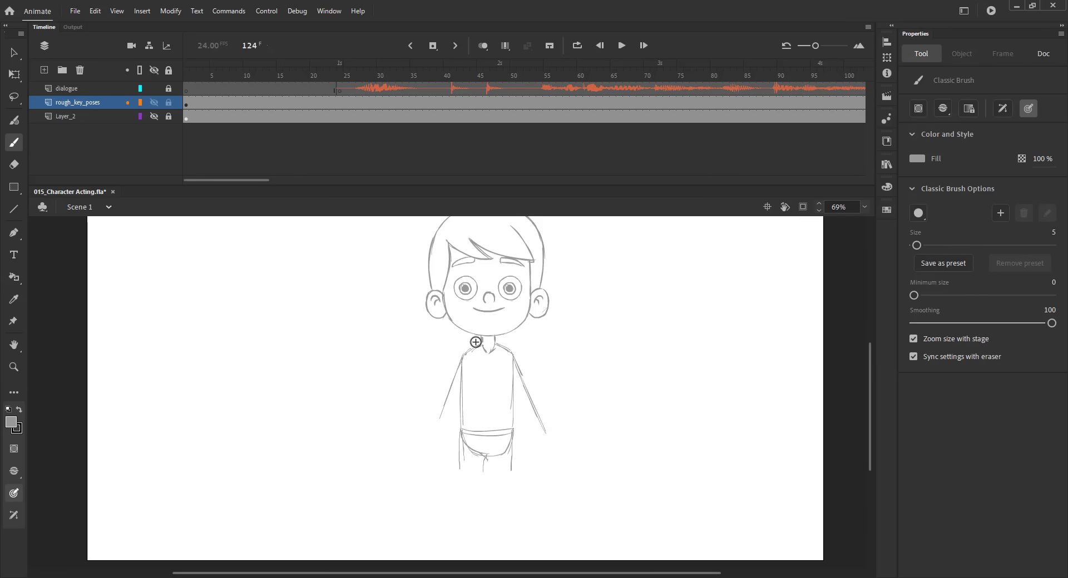
scroll(476, 342, down, 1)
key(ctrl+s)
drag(502, 425, 515, 452)
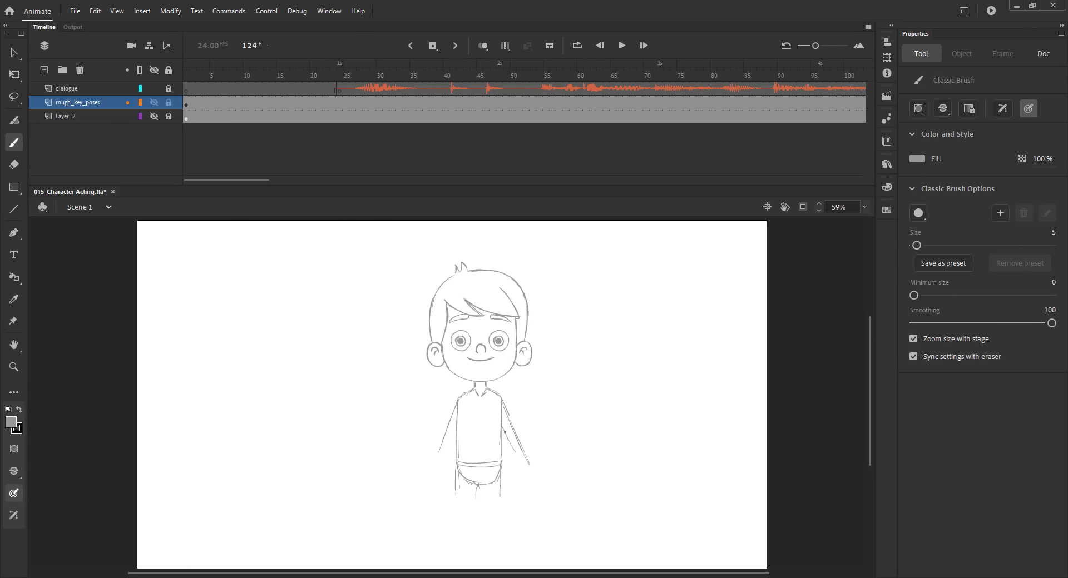
Step: Add the inner line of the left arm and sketch an open hand and a short sleeve on the right arm
key(z)
drag(364, 243, 624, 533)
drag(536, 413, 581, 370)
key(b)
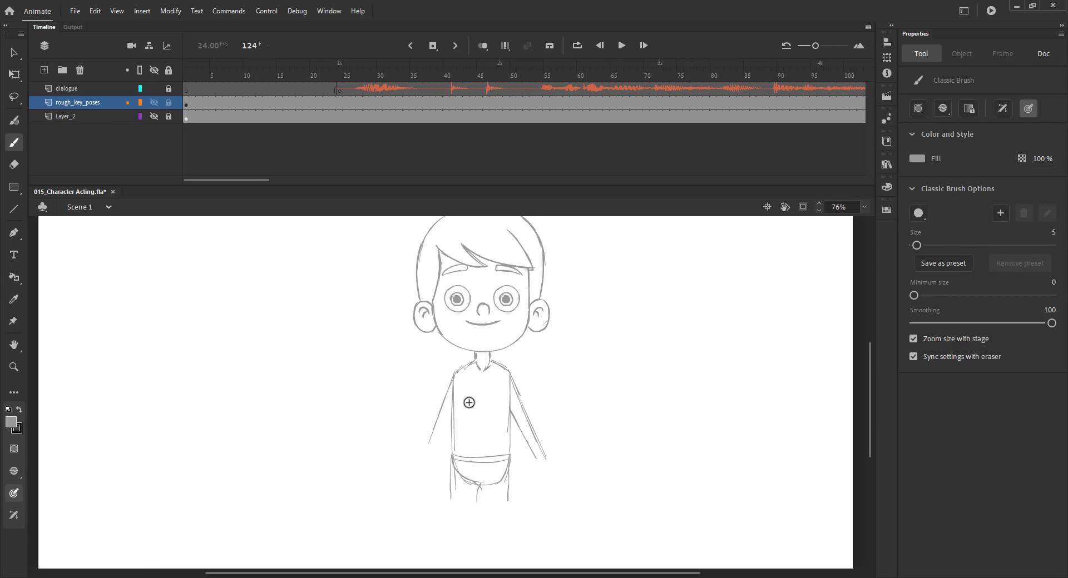
drag(451, 411, 437, 451)
mouse_move(537, 465)
mouse_down()
mouse_move(535, 476)
mouse_move(559, 474)
mouse_move(554, 487)
mouse_up()
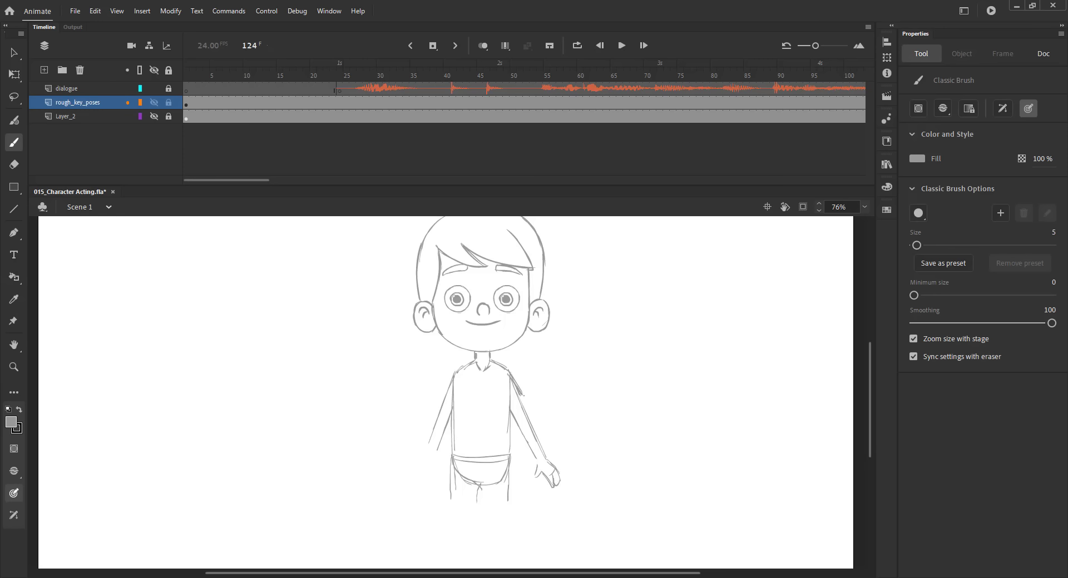
drag(508, 372, 515, 415)
Step: Lasso the right forearm and hand, nudge them up and left, enlarge them to about 98 × 163, and save
key(l)
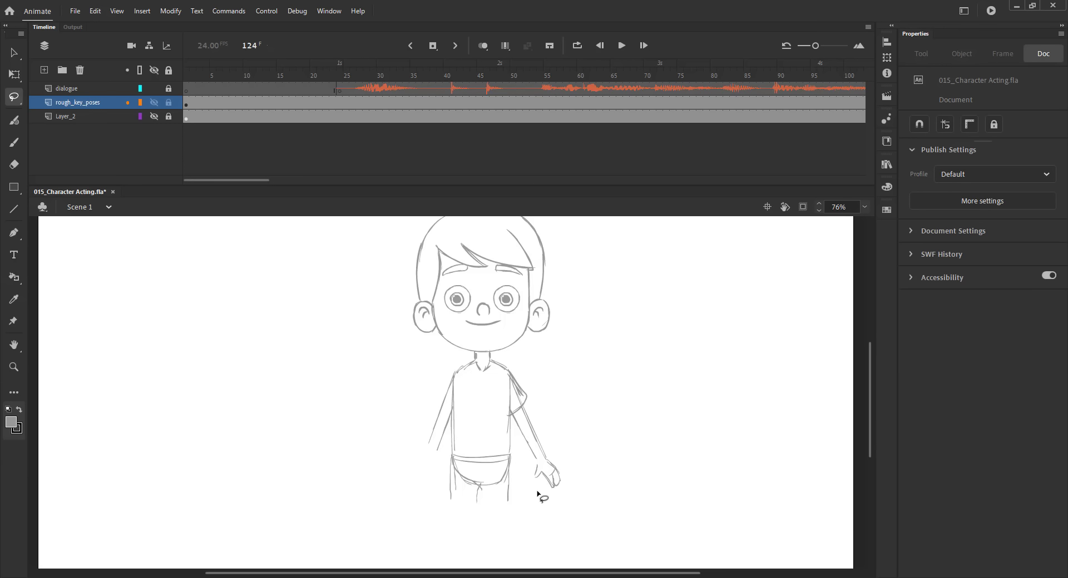
drag(543, 493, 562, 501)
key(shift+Up)
key(shift+Up)
key(shift+Left)
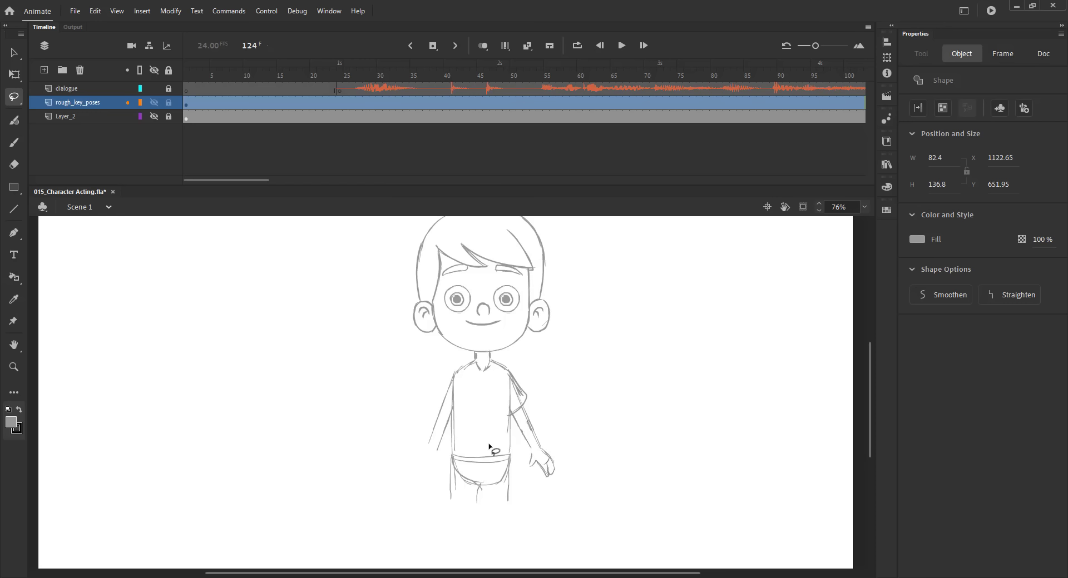
key(q)
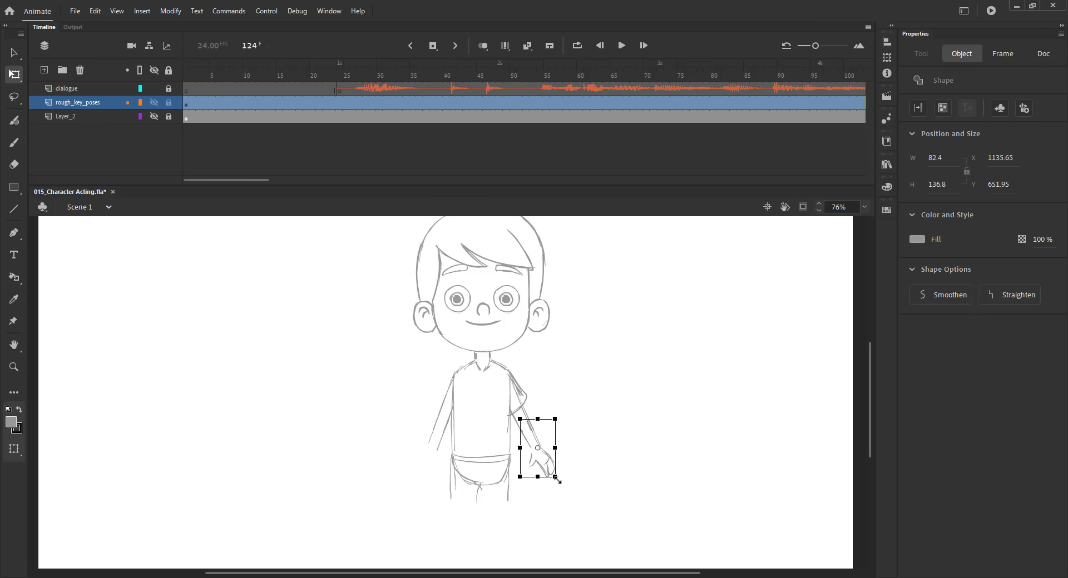
drag(555, 477, 558, 483)
key(ctrl+s)
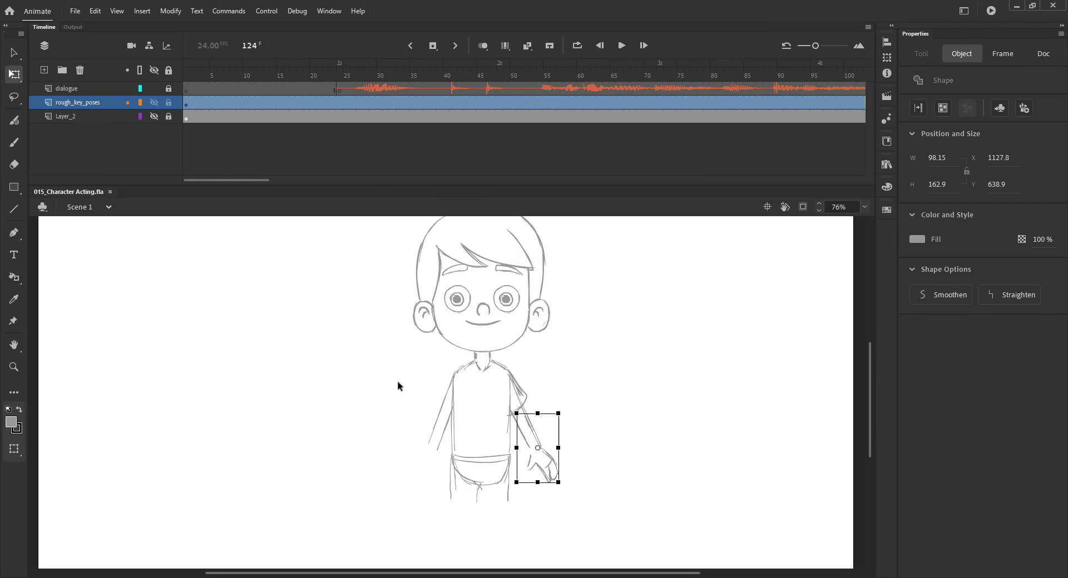
Step: Sketch the hand and short sleeve of the left arm, reinforce the V-neck collar, and save the document
click(398, 384)
key(b)
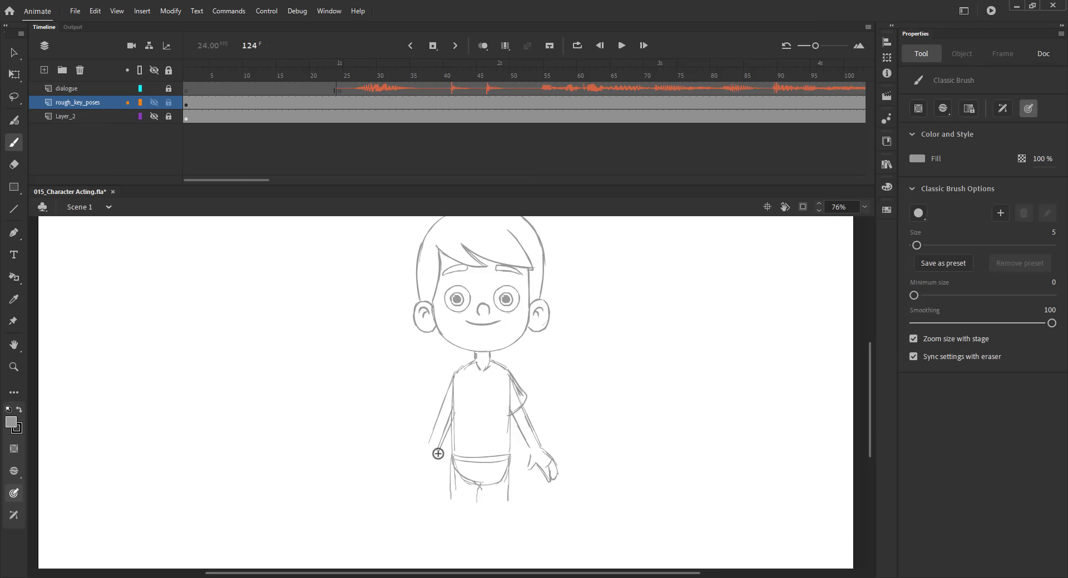
mouse_move(424, 446)
mouse_down()
mouse_move(411, 475)
mouse_move(432, 465)
mouse_move(425, 460)
mouse_move(421, 478)
mouse_up()
key(ctrl+s)
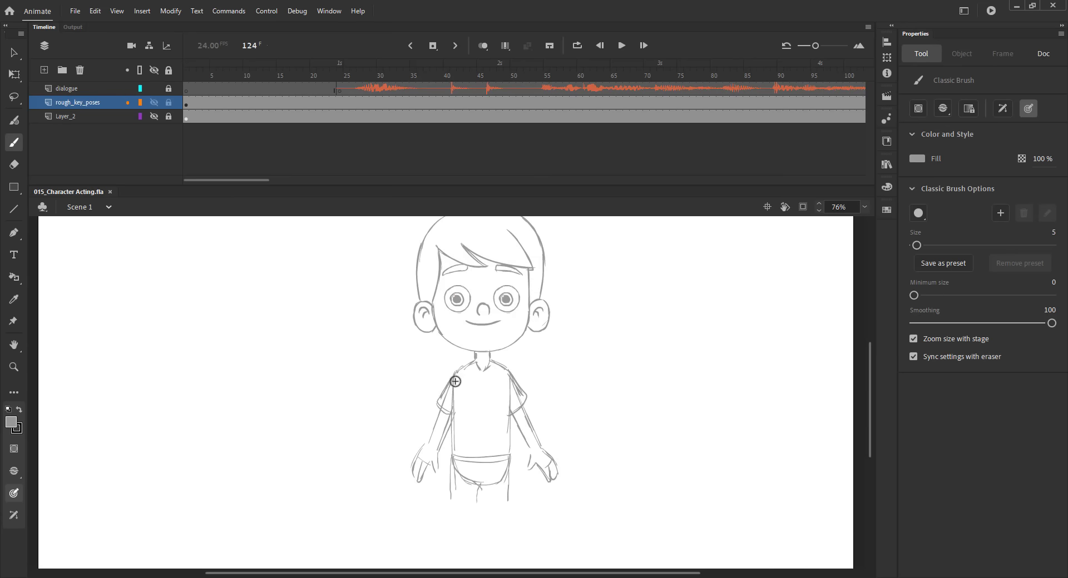
drag(477, 362, 485, 378)
key(ctrl+s)
key(ctrl+2)
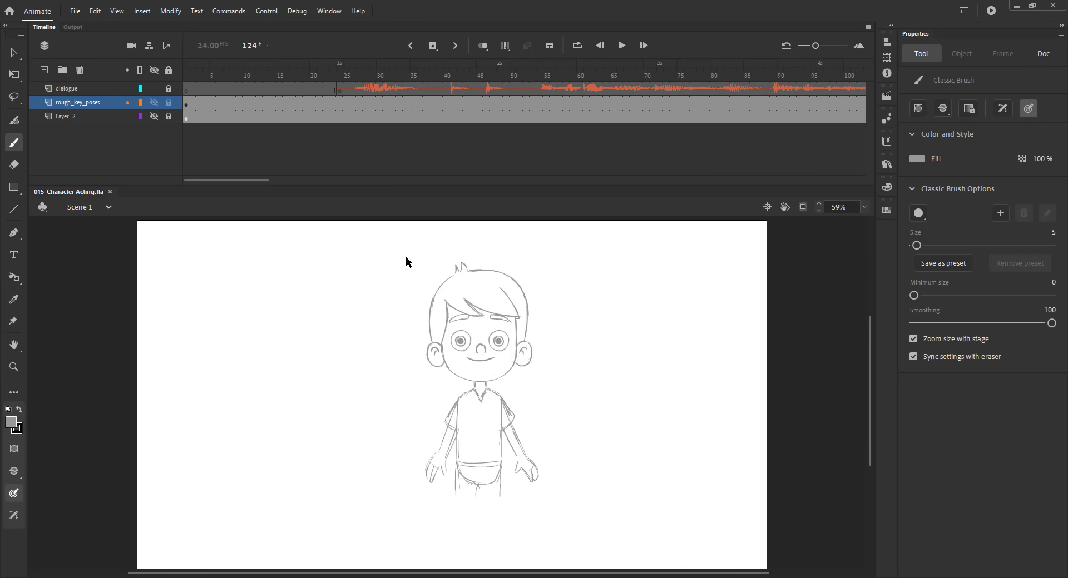
Step: Scale the whole character up to about 505 × 1048 and move it down and to the right
key(ctrl+a)
key(q)
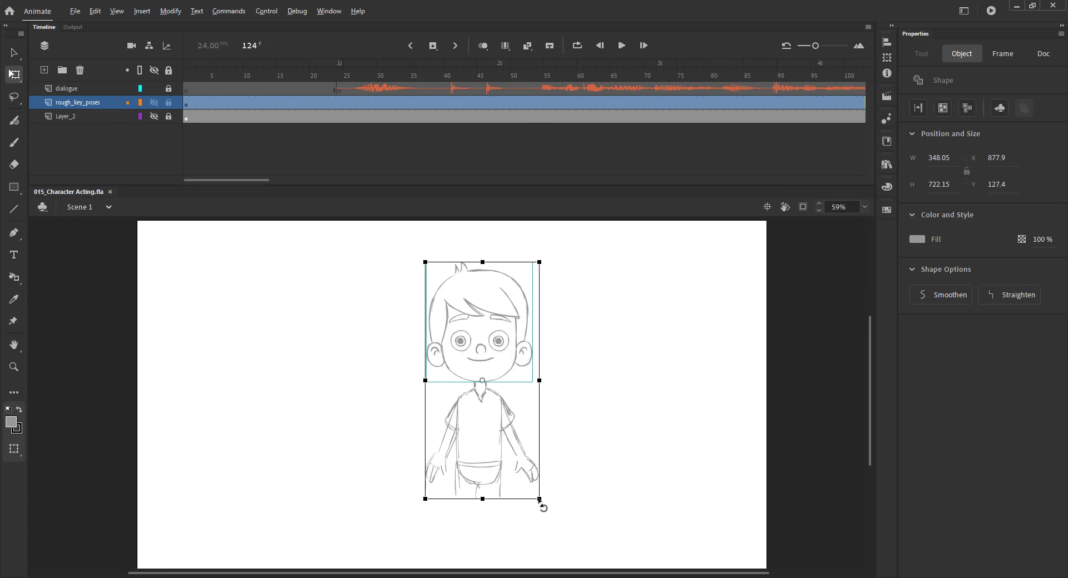
drag(539, 500, 579, 556)
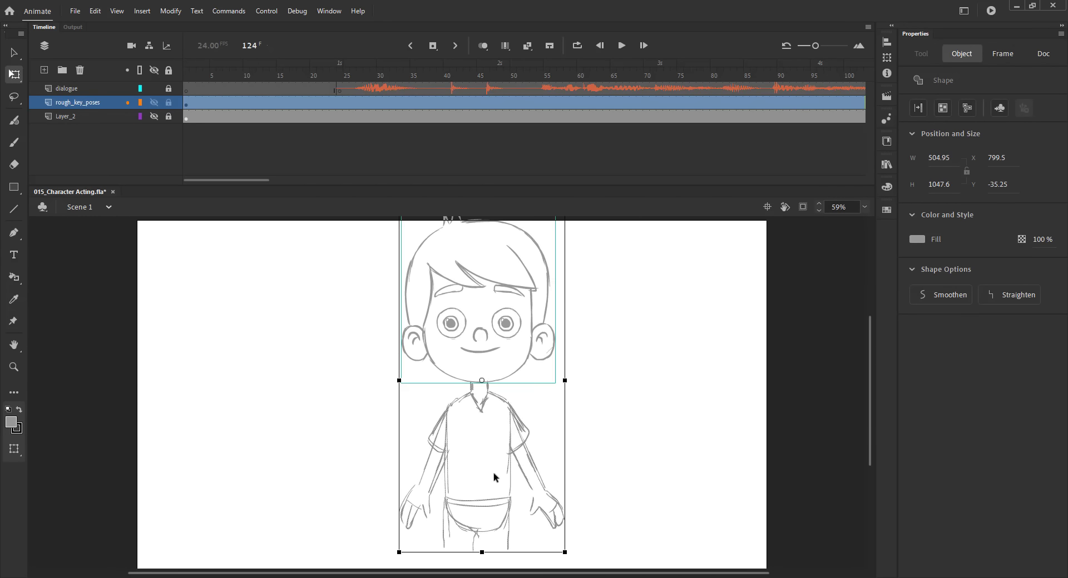
mouse_move(479, 461)
mouse_down()
mouse_move(503, 489)
mouse_move(552, 513)
mouse_up()
key(ctrl+a)
key(shift+Down)
key(shift+Down)
key(shift+Down)
key(shift+Right)
key(shift+Right)
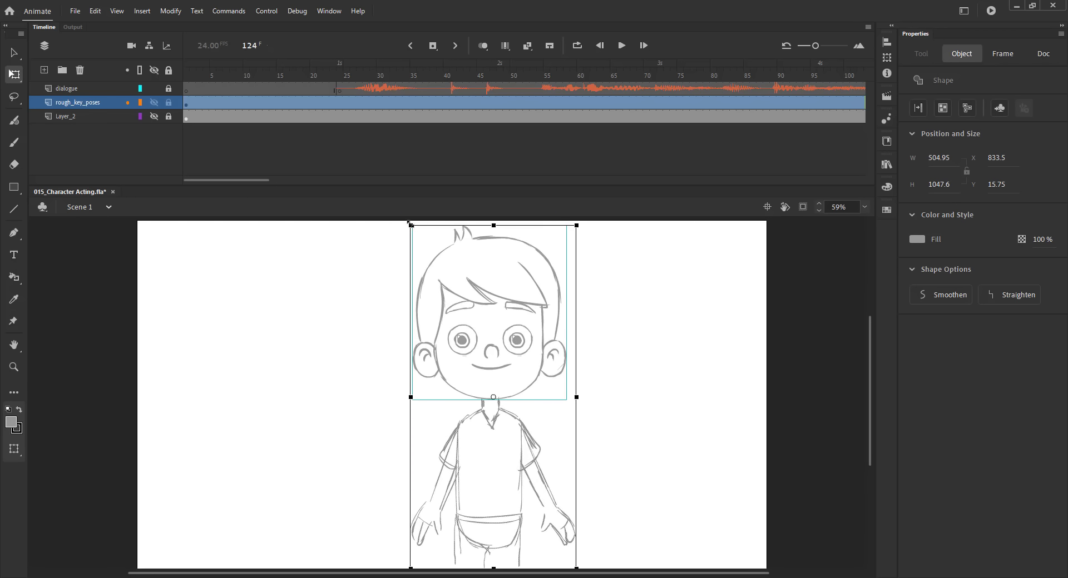
Step: Scale the whole character down to about 471 × 977 and place it near the stage centre at X 833.45
drag(408, 223, 416, 242)
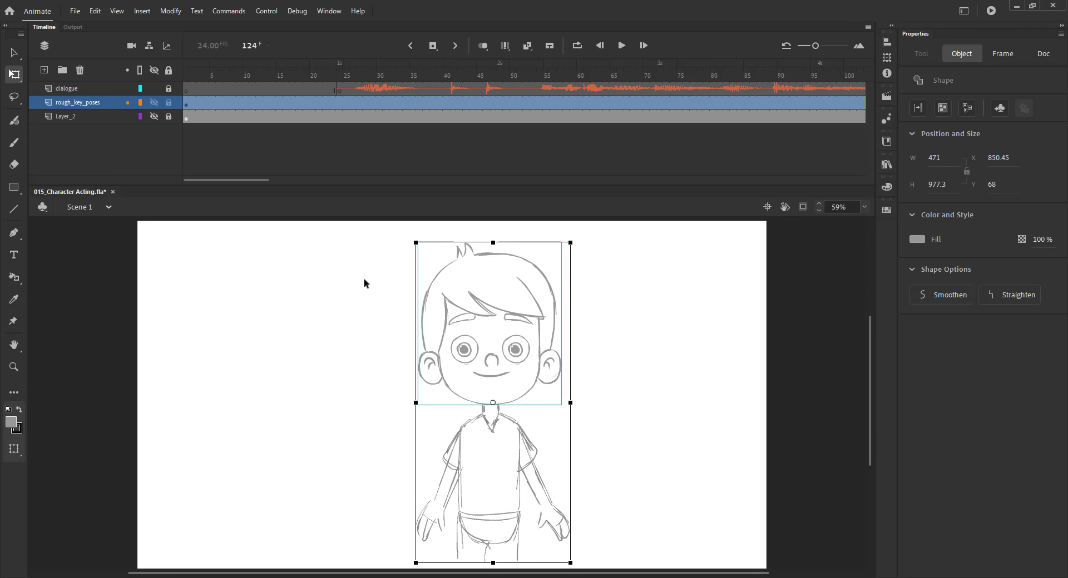
key(shift+Right)
key(shift+Right)
click(355, 320)
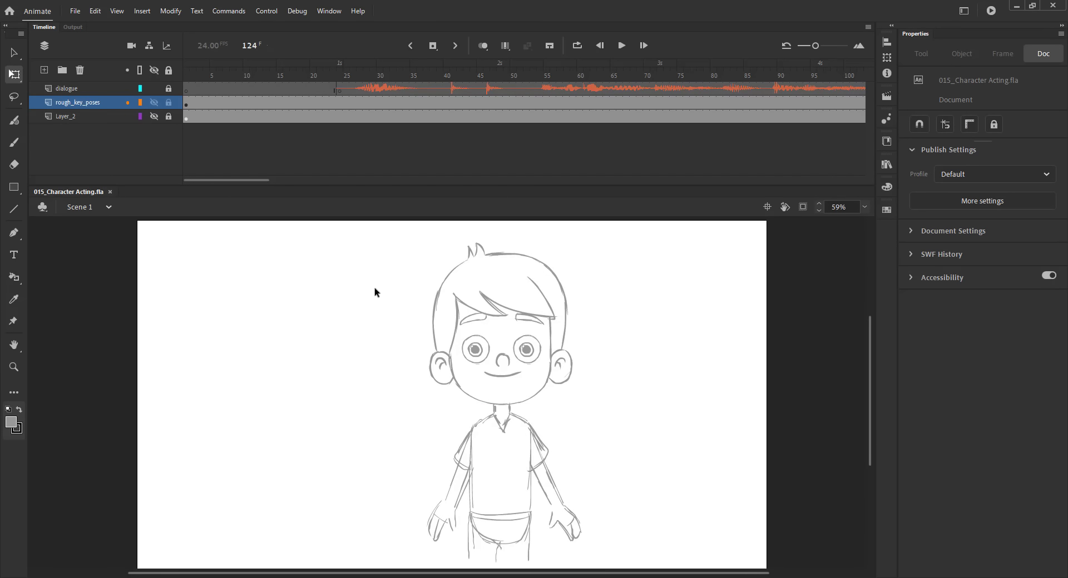
key(ctrl+a)
key(shift+Left)
key(shift+Left)
key(shift+Left)
key(shift+Left)
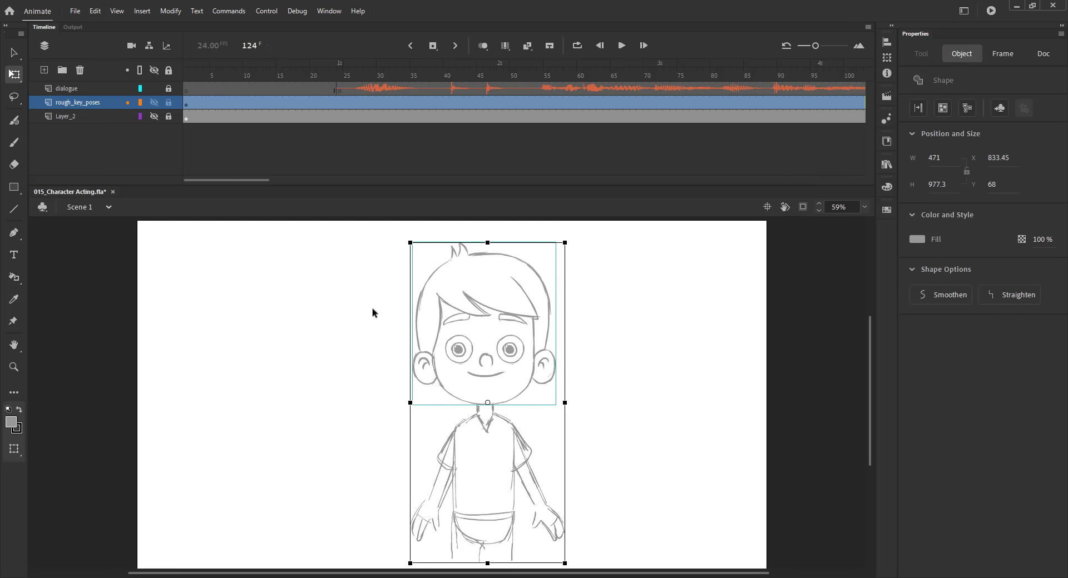
click(355, 343)
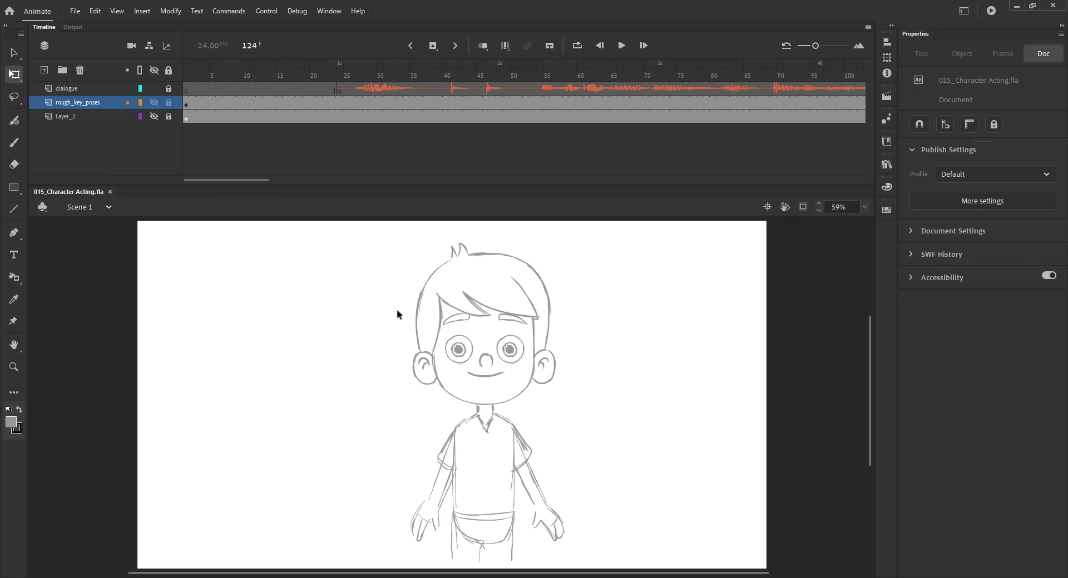
Step: Try enlarging only the body below the head to about 508 × 528, and undo the change
key(ctrl+a)
shift+click(461, 351)
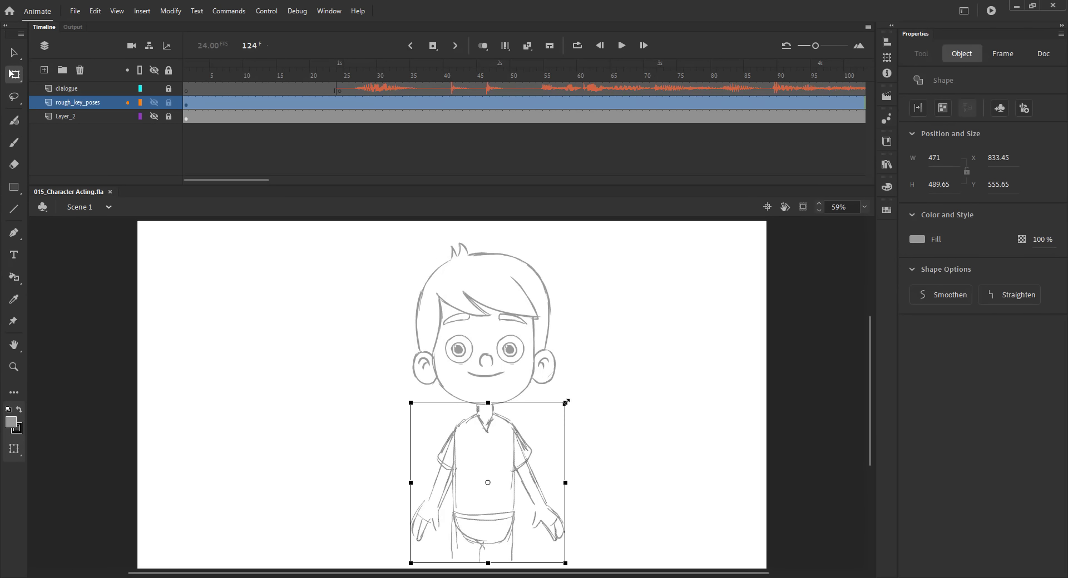
drag(566, 402, 572, 396)
key(ctrl+z)
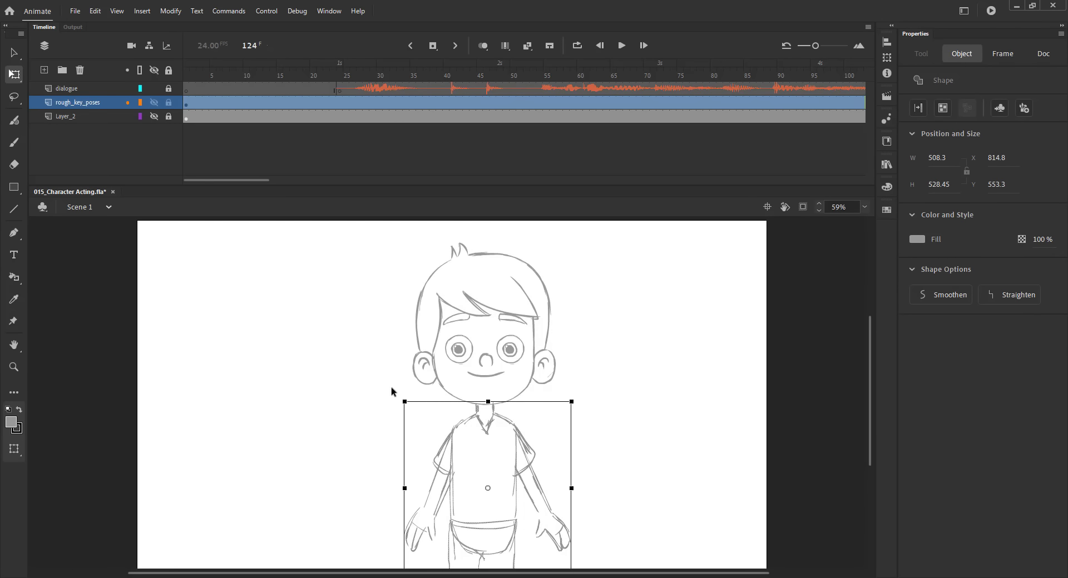
click(391, 393)
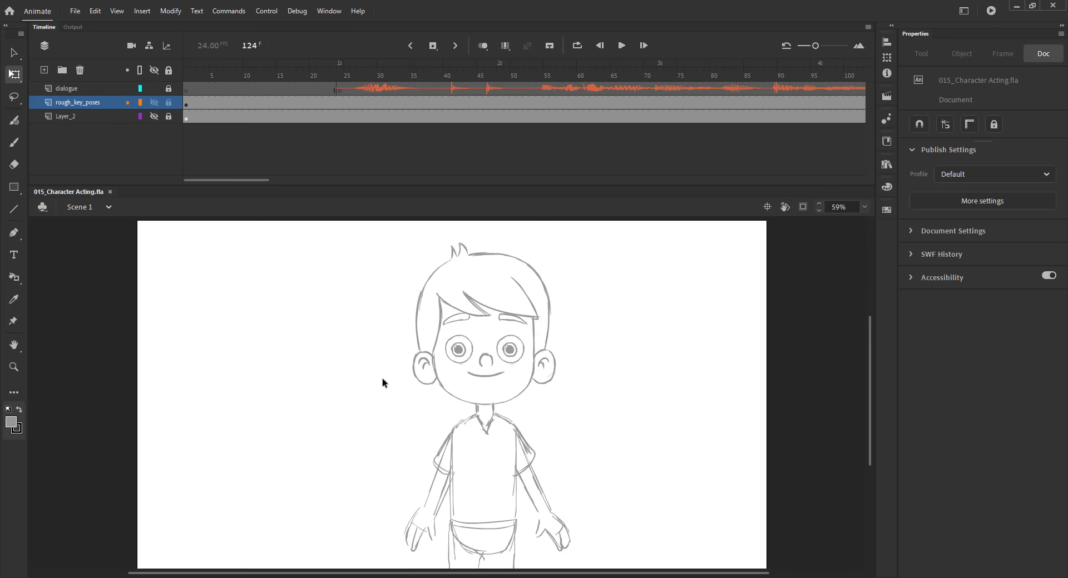
key(ctrl+y)
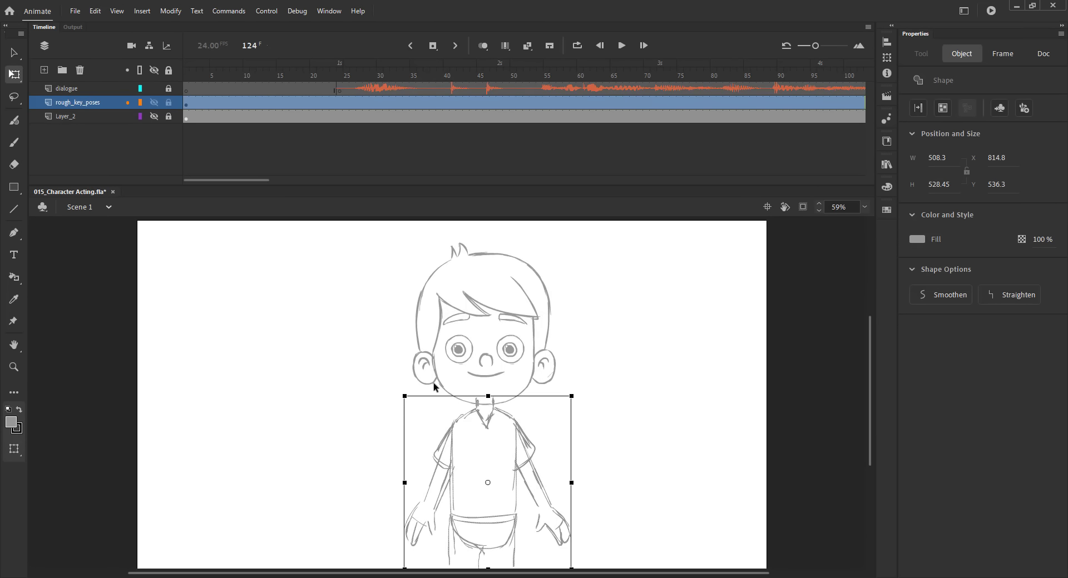
key(ctrl+z)
click(386, 391)
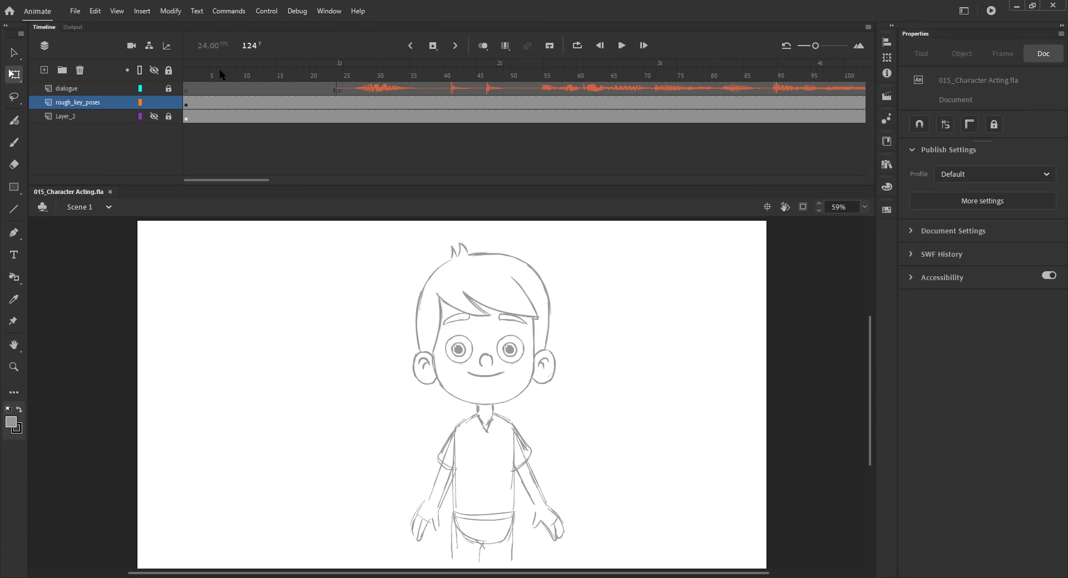
Step: Insert a blank keyframe at frame 22 of the rough_key_poses layer and turn on onion skinning
drag(219, 69, 333, 71)
click(327, 103)
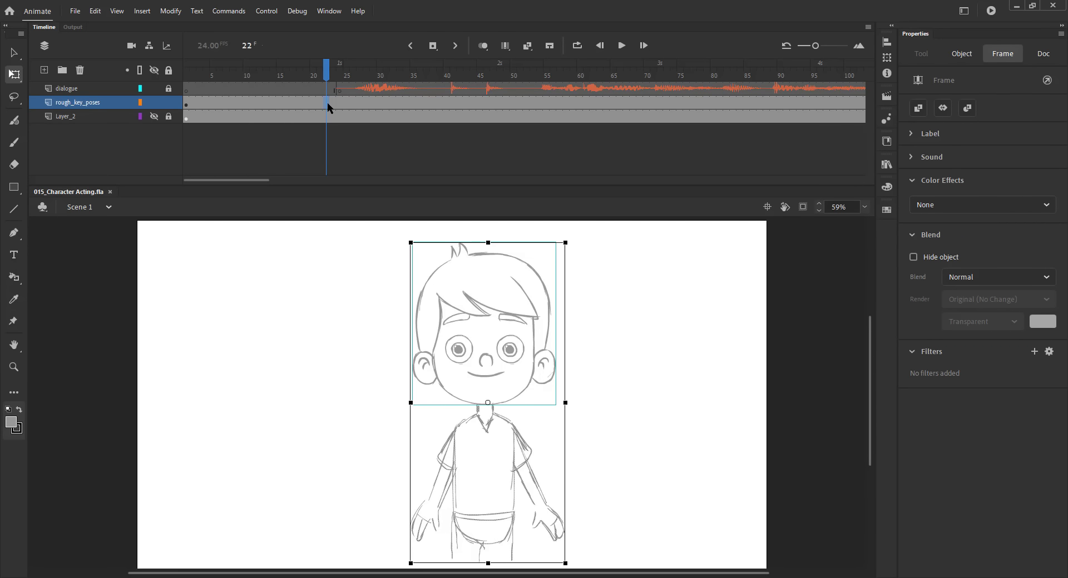
key(F7)
click(482, 46)
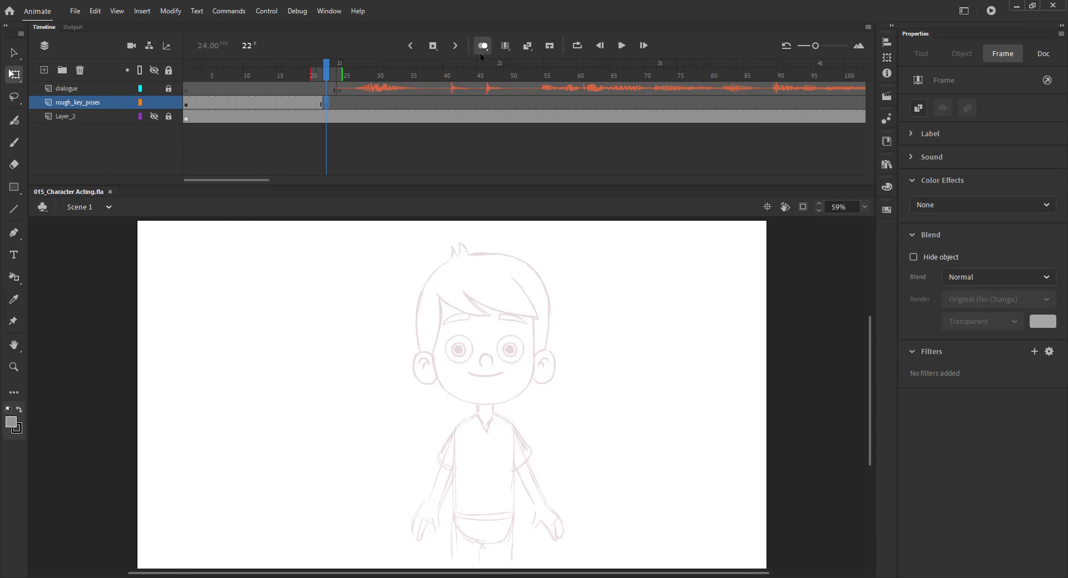
Step: Copy the head group from frame 21 and paste it in place on frame 22
key(v)
key(comma)
click(461, 313)
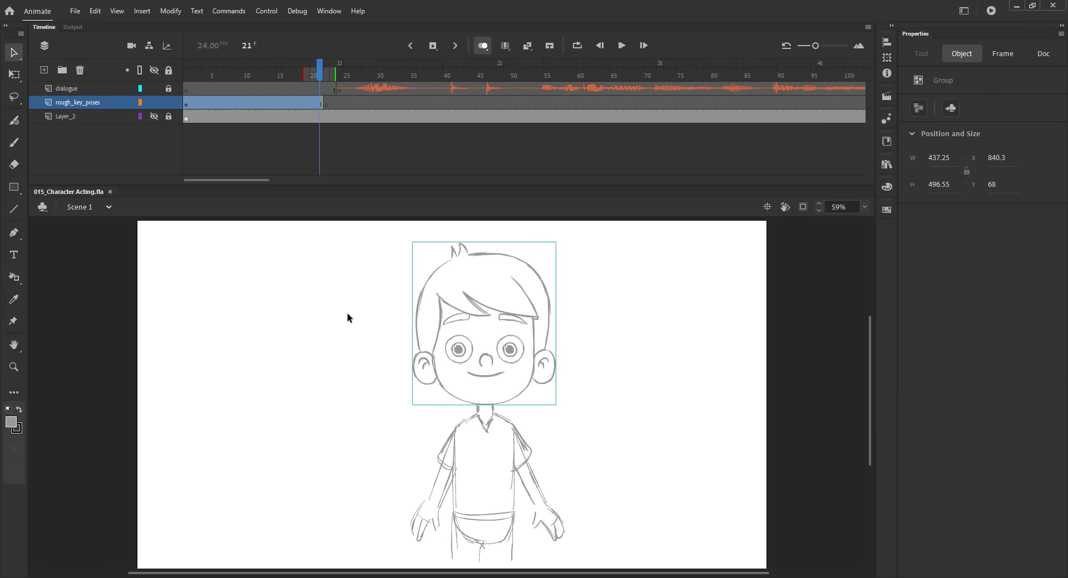
key(ctrl+c)
key(period)
key(ctrl+shift+v)
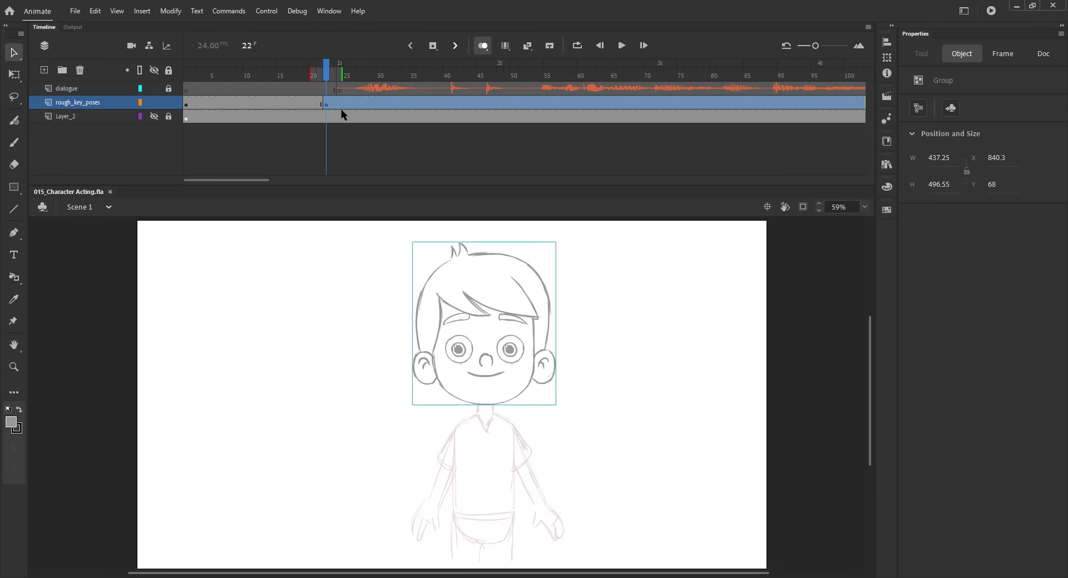
Step: End the onion skin range at frame 22, break apart the pasted head group, and deselect it
drag(342, 74, 328, 75)
key(z)
drag(345, 243, 648, 442)
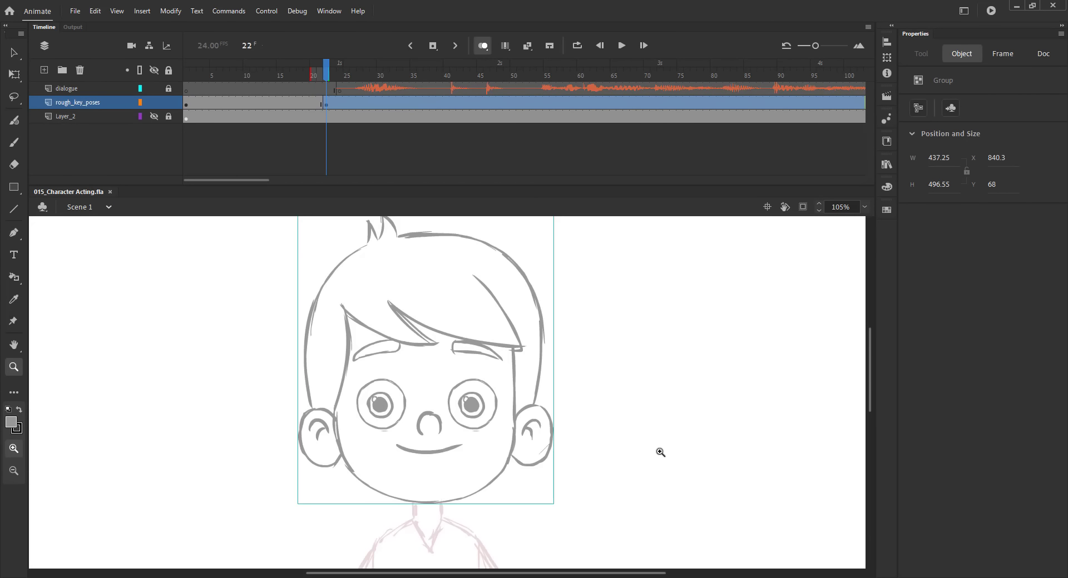
key(ctrl+b)
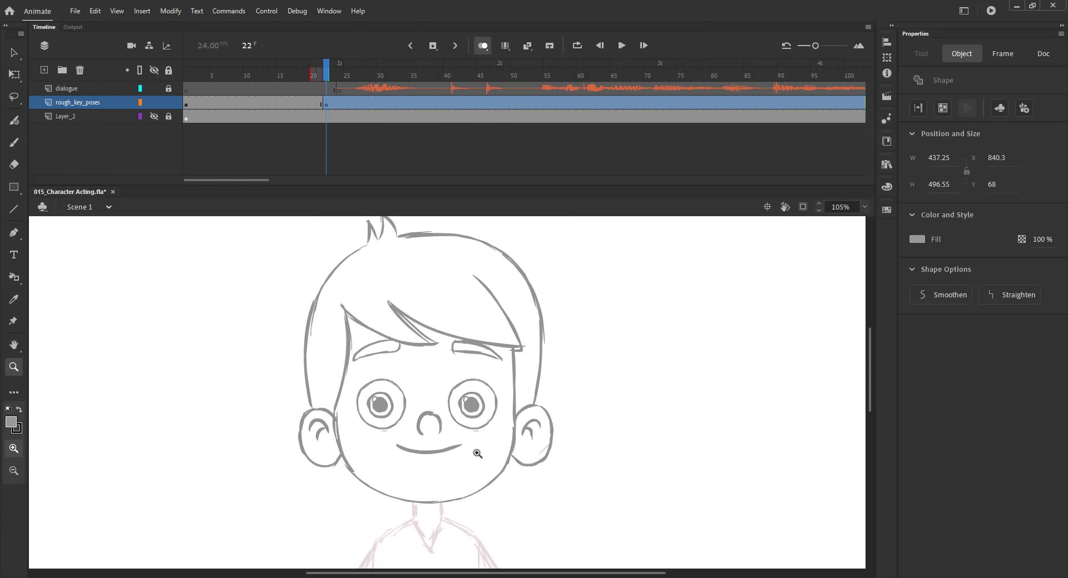
key(c)
click(131, 47)
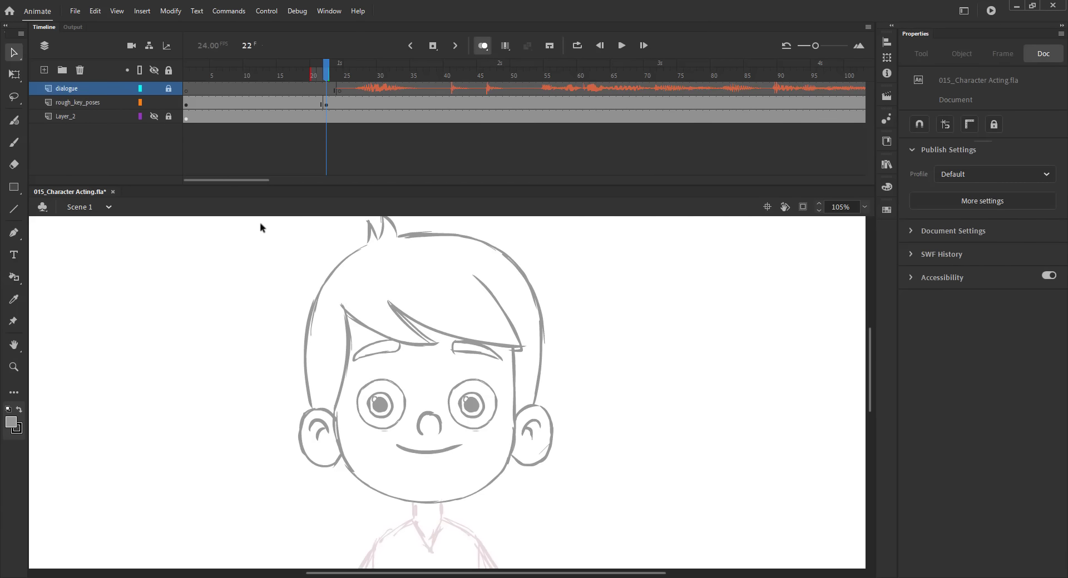
Step: Delete the smile on frame 22 and brush in an open, shouting mouth with teeth just below it
click(435, 452)
click(432, 459)
click(430, 453)
key(Delete)
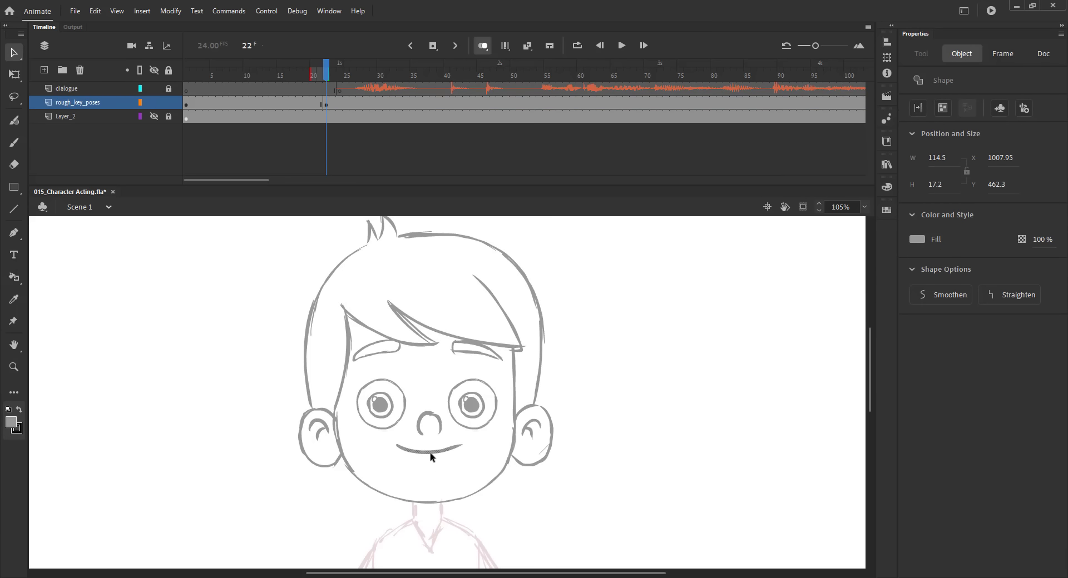
key(b)
mouse_move(404, 465)
mouse_down()
mouse_move(433, 452)
mouse_move(450, 460)
mouse_move(401, 475)
mouse_move(456, 471)
mouse_move(411, 461)
mouse_move(451, 458)
mouse_move(415, 470)
mouse_up()
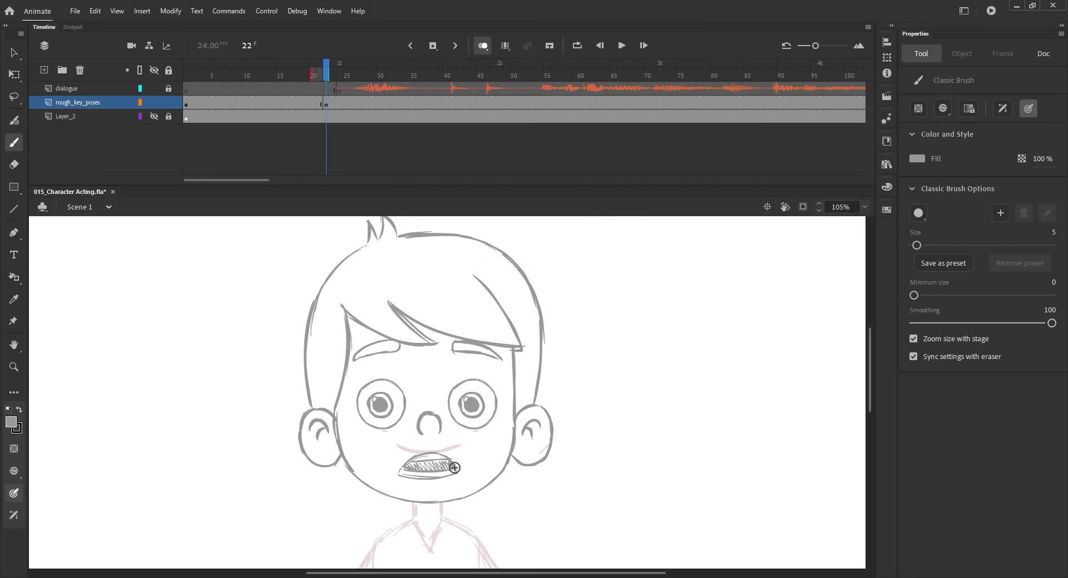
Step: Enlarge the open mouth to about 123 × 58 around its centre
key(ctrl+2)
key(v)
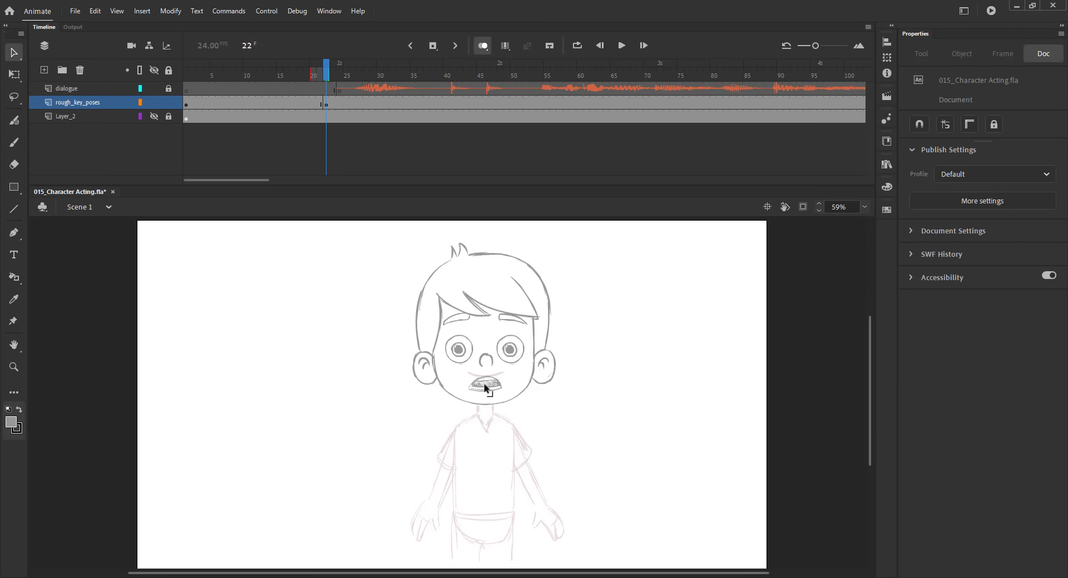
click(484, 388)
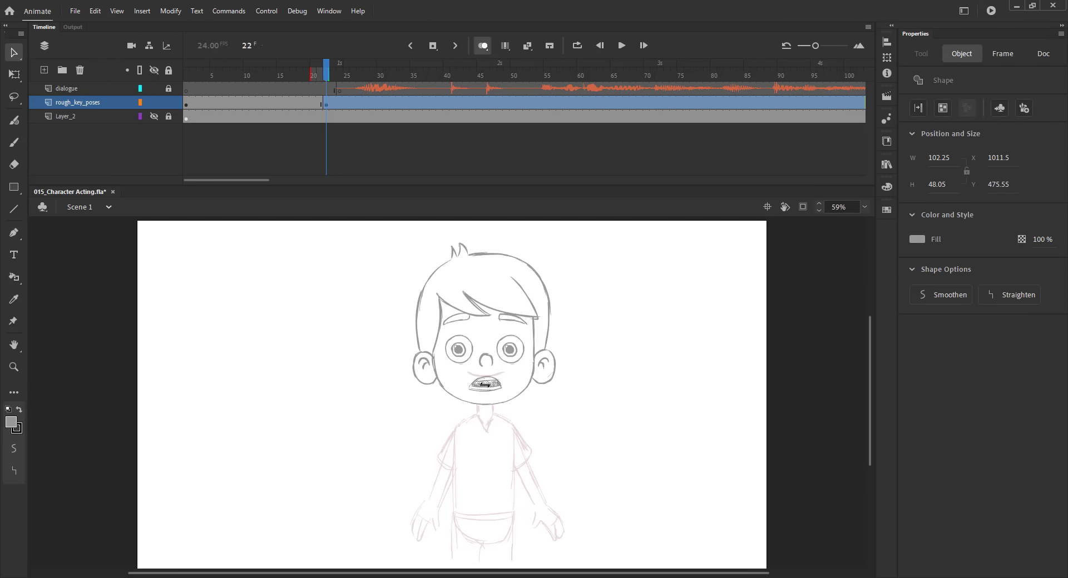
key(q)
drag(467, 376, 462, 373)
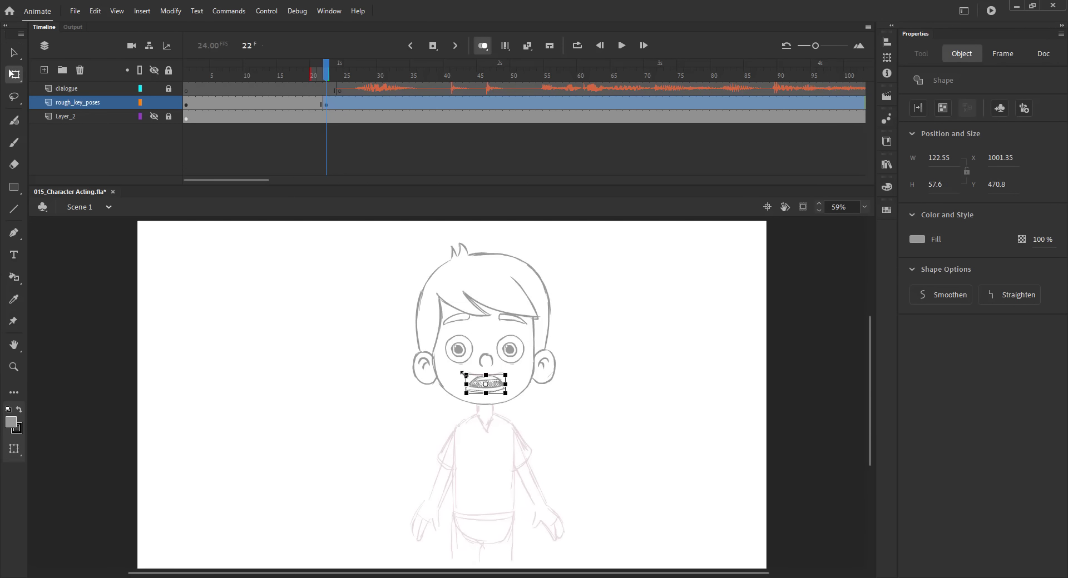
Step: Tilt the grouped head clockwise around a pivot at the chin, shift it to the right, and deselect it
click(376, 384)
click(440, 348)
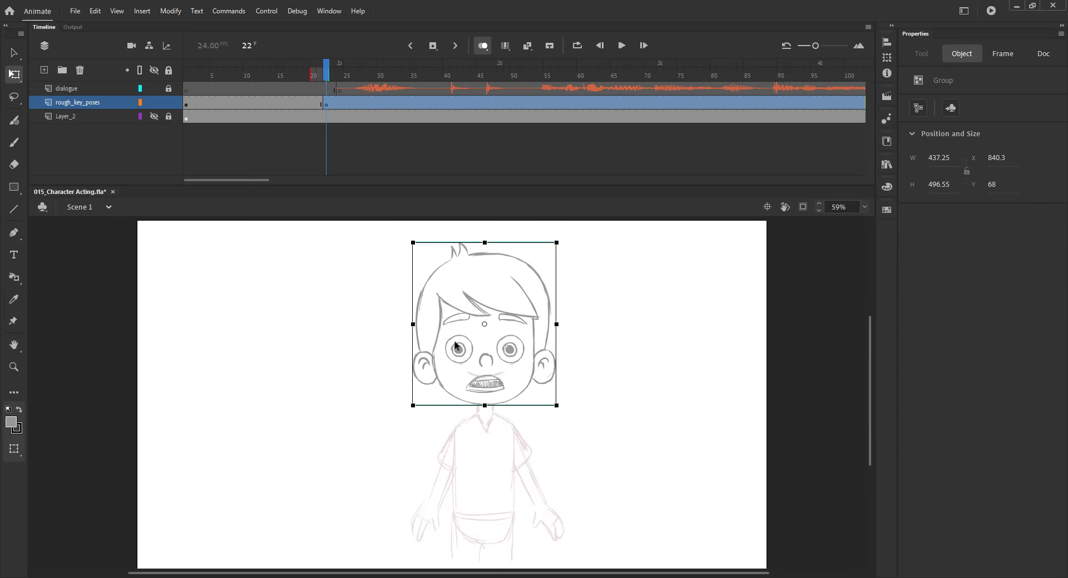
drag(489, 355, 485, 407)
drag(563, 252, 575, 260)
key(shift+Right)
key(shift+Right)
click(382, 343)
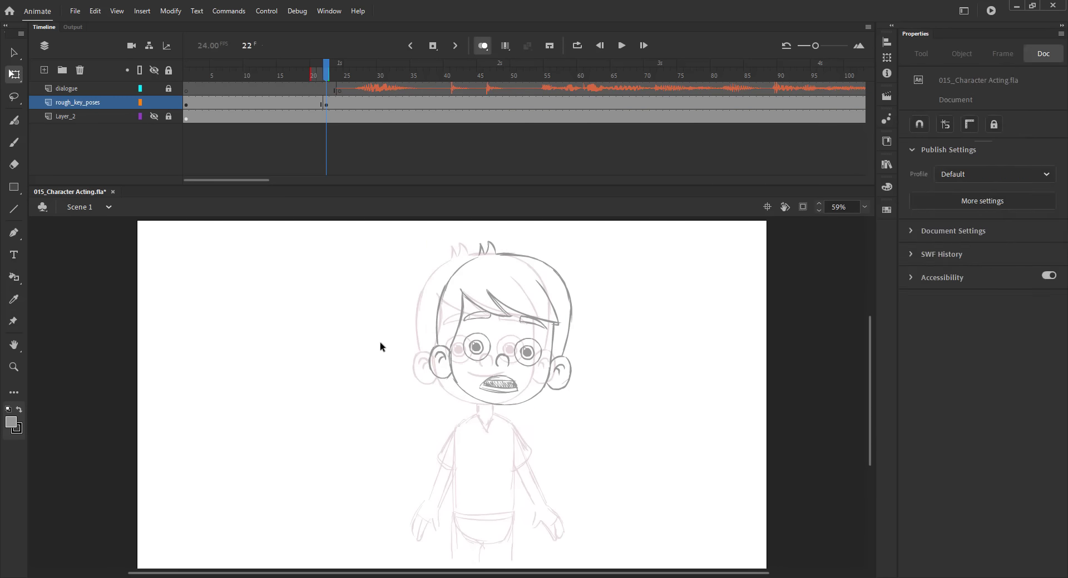
Step: Sketch a curved line of action below the tilted head, plus the neck, collar, shoulders and one side of the torso
key(b)
drag(494, 407, 481, 508)
key(ctrl+z)
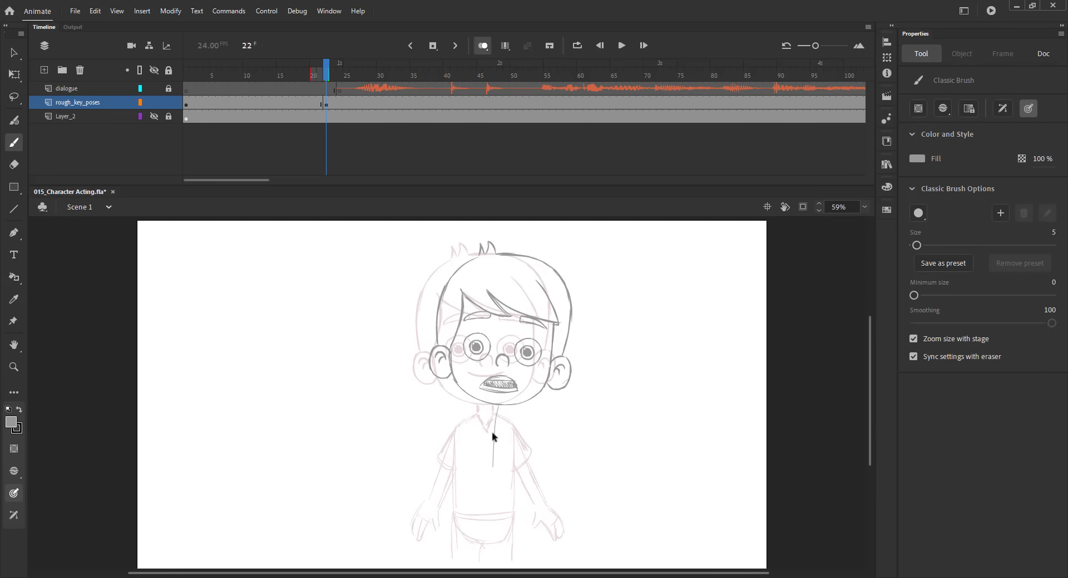
drag(496, 404, 484, 551)
click(485, 46)
mouse_move(327, 75)
mouse_down()
mouse_move(280, 88)
mouse_move(426, 92)
mouse_move(303, 100)
mouse_move(343, 107)
mouse_move(326, 104)
mouse_up()
click(483, 46)
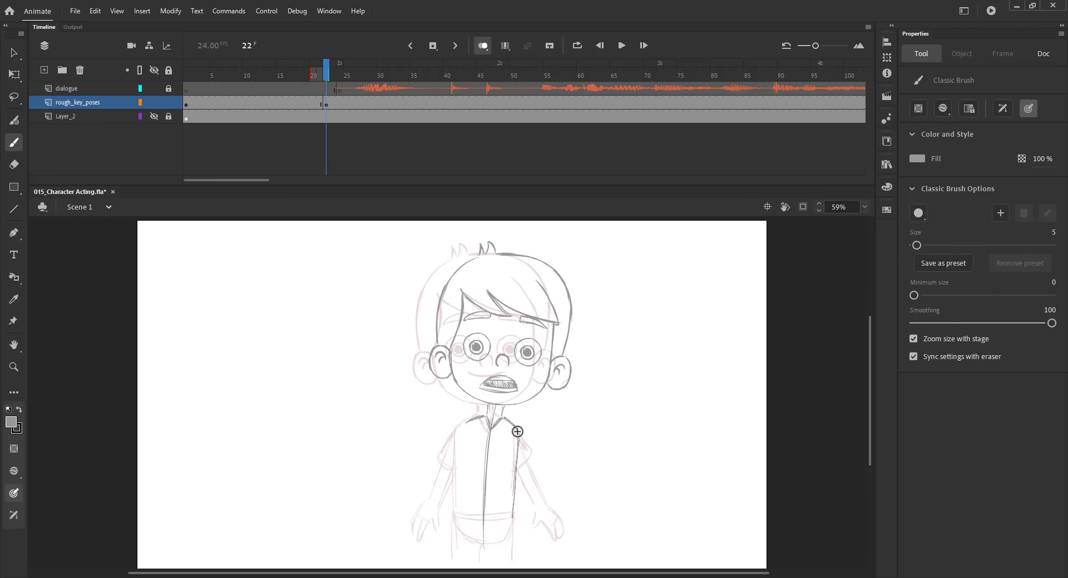
Step: Sketch the other side of the torso, the waistband and the tops of the legs, and save the file
key(.)
drag(457, 472, 453, 553)
mouse_move(452, 516)
mouse_down()
mouse_move(512, 516)
mouse_move(493, 543)
mouse_move(510, 567)
mouse_up()
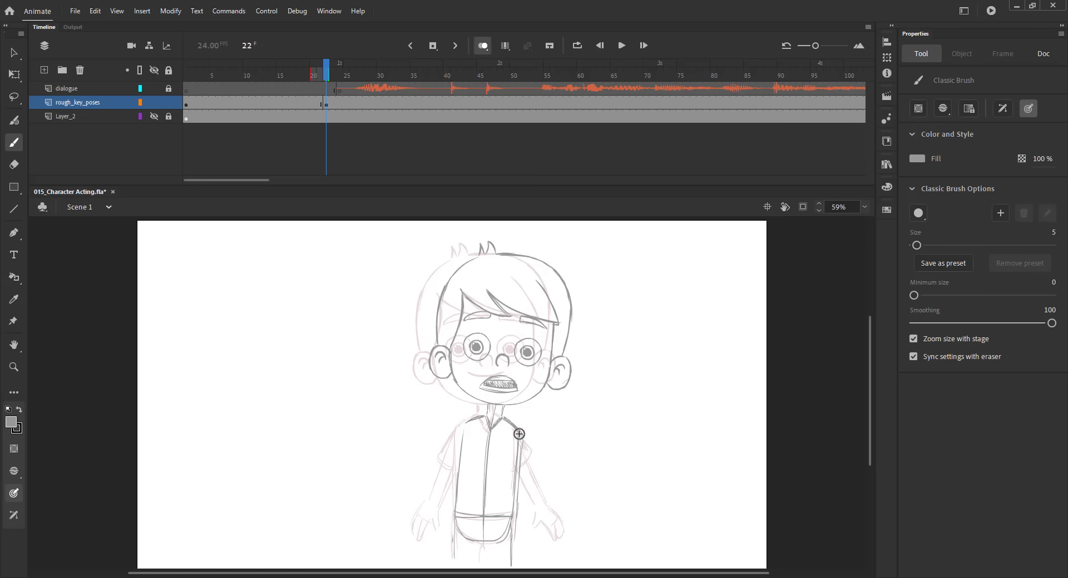
key(ctrl+s)
Step: Sketch the raised arm's sleeve and guide line and the lowered arm with its open hand, checking against the previous pose and saving
drag(435, 448, 412, 415)
drag(440, 449, 453, 467)
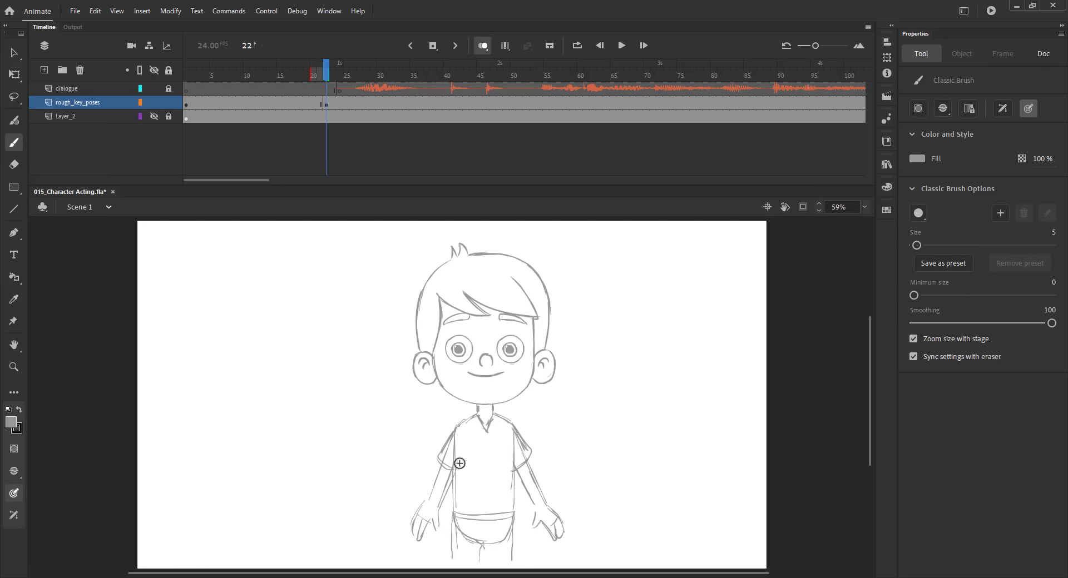
key(ctrl+s)
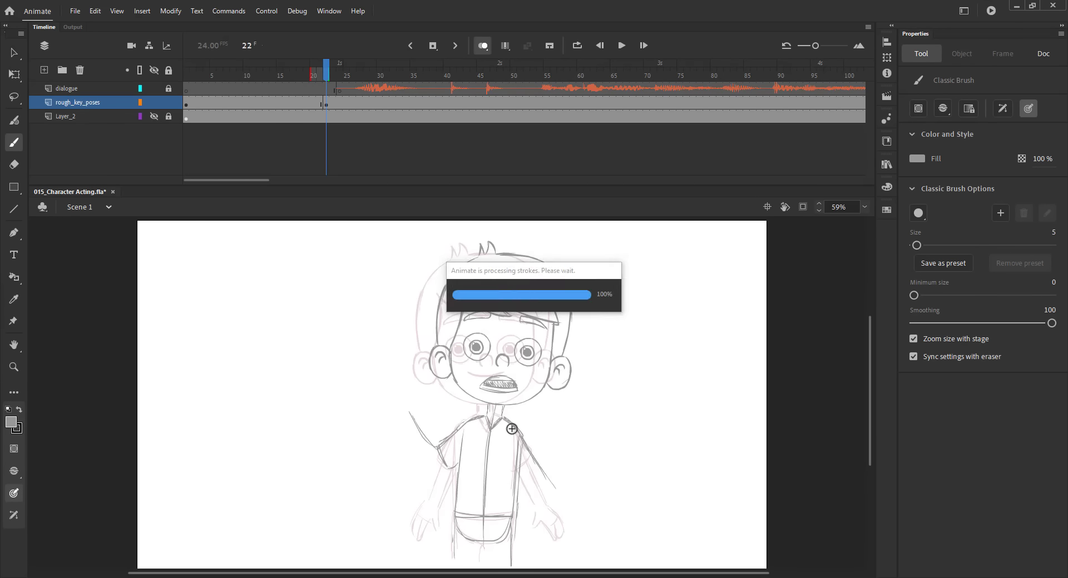
key(comma)
key(comma)
key(period)
key(period)
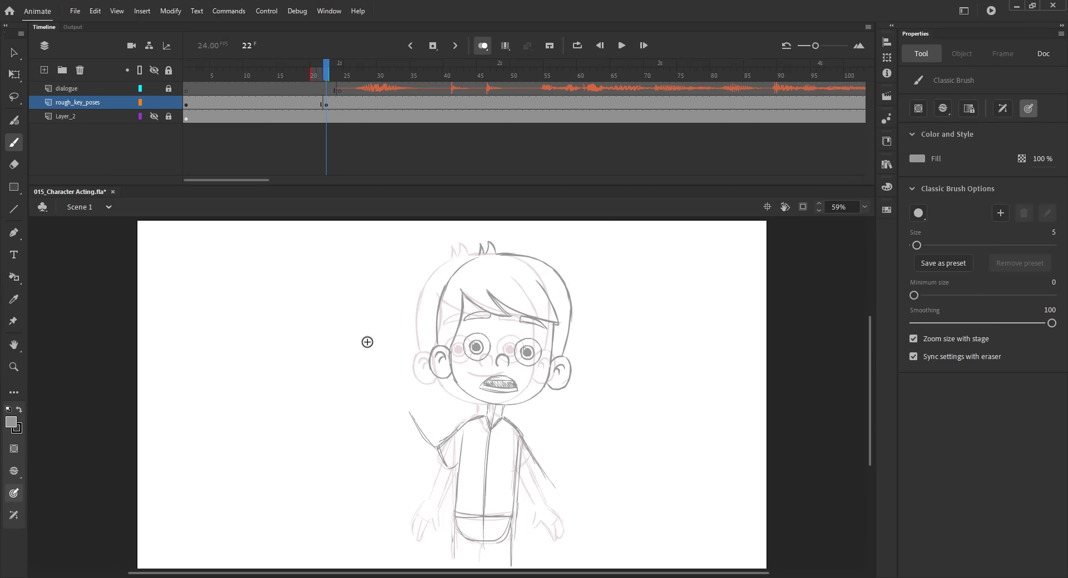
mouse_move(536, 454)
mouse_down()
mouse_move(520, 470)
mouse_move(554, 491)
mouse_move(567, 521)
mouse_move(565, 503)
mouse_move(575, 505)
mouse_move(582, 523)
mouse_up()
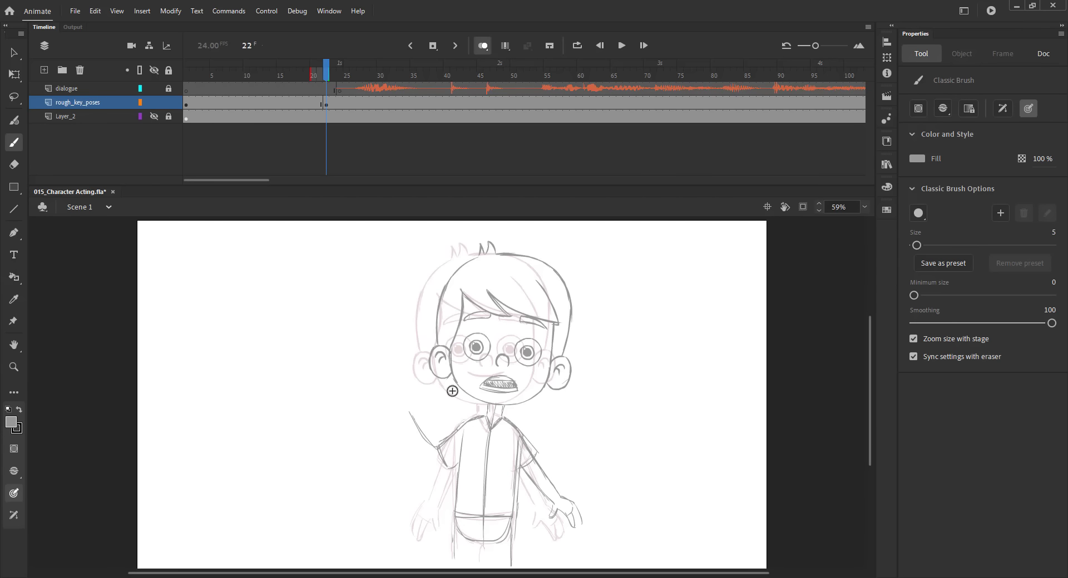
Step: Sketch the raised forearm with its palm, thumb and first finger, and save the file
drag(401, 416, 429, 461)
drag(400, 416, 417, 449)
mouse_move(402, 392)
mouse_down()
mouse_move(391, 398)
mouse_move(397, 415)
mouse_move(412, 399)
mouse_up()
key(ctrl+z)
key(ctrl+s)
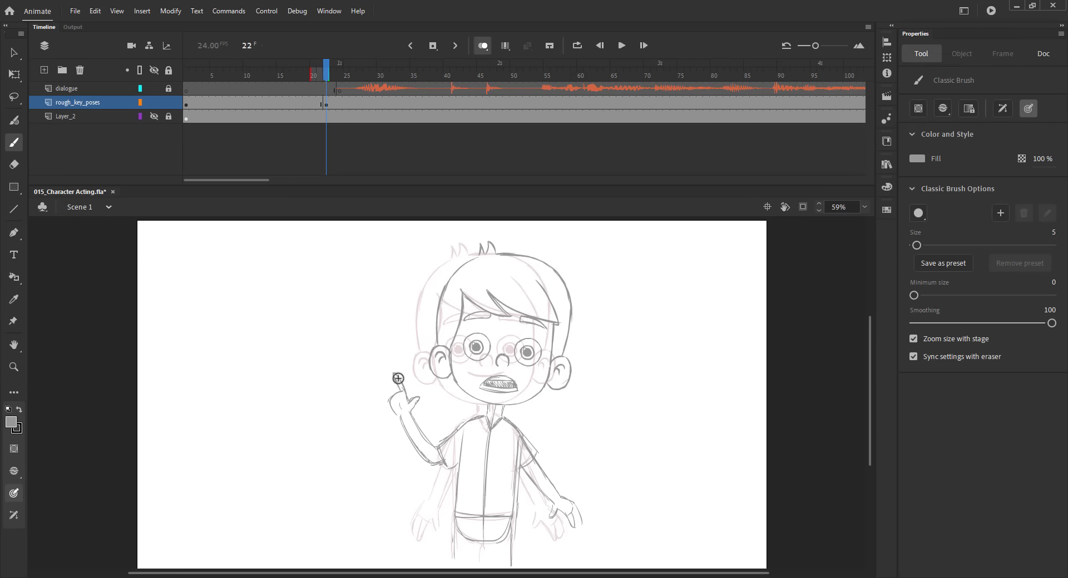
Step: Finish the raised hand's fingers, add a double-headed wave arrow and the handwritten note "HEY!!", and save
mouse_move(387, 383)
mouse_down()
mouse_move(395, 393)
mouse_move(381, 383)
mouse_up()
key(ctrl+s)
key(ctrl+z)
mouse_move(386, 387)
mouse_down()
mouse_move(395, 395)
mouse_move(382, 394)
mouse_up()
key(ctrl+s)
Step: Turn off onion skinning and insert a blank keyframe at frame 39 of the rough_key_poses layer
click(484, 46)
mouse_move(330, 75)
mouse_down()
mouse_move(356, 86)
mouse_move(320, 97)
mouse_move(396, 95)
mouse_move(325, 102)
mouse_move(352, 83)
mouse_move(234, 100)
mouse_move(537, 69)
mouse_move(410, 78)
mouse_move(431, 78)
mouse_move(388, 98)
mouse_move(352, 89)
mouse_up()
click(436, 103)
key(F7)
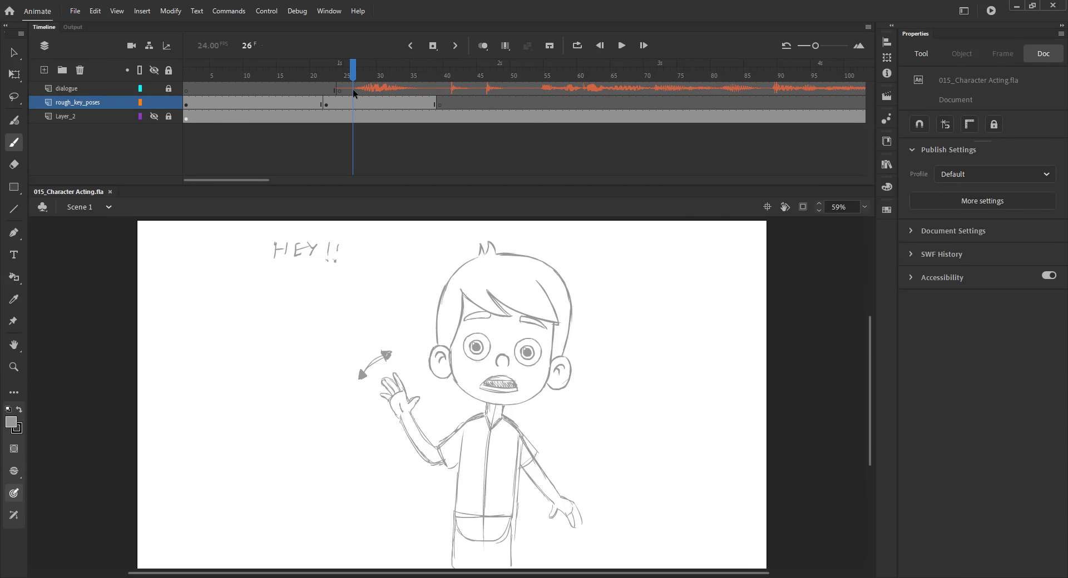
Step: Insert a keyframe at frame 25 of the rough_key_poses layer that duplicates the waving pose
click(346, 103)
key(F7)
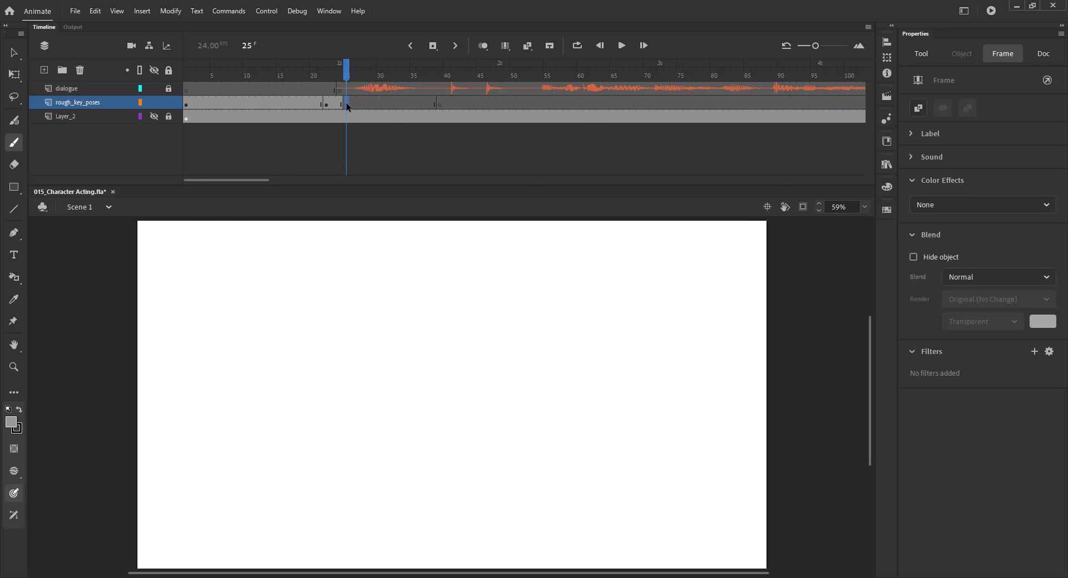
key(ctrl+z)
key(F6)
Step: Lasso the raised forearm and hand on frame 25 and rotate them outward around the elbow
key(l)
mouse_move(372, 412)
mouse_down()
mouse_move(380, 376)
mouse_move(420, 393)
mouse_up()
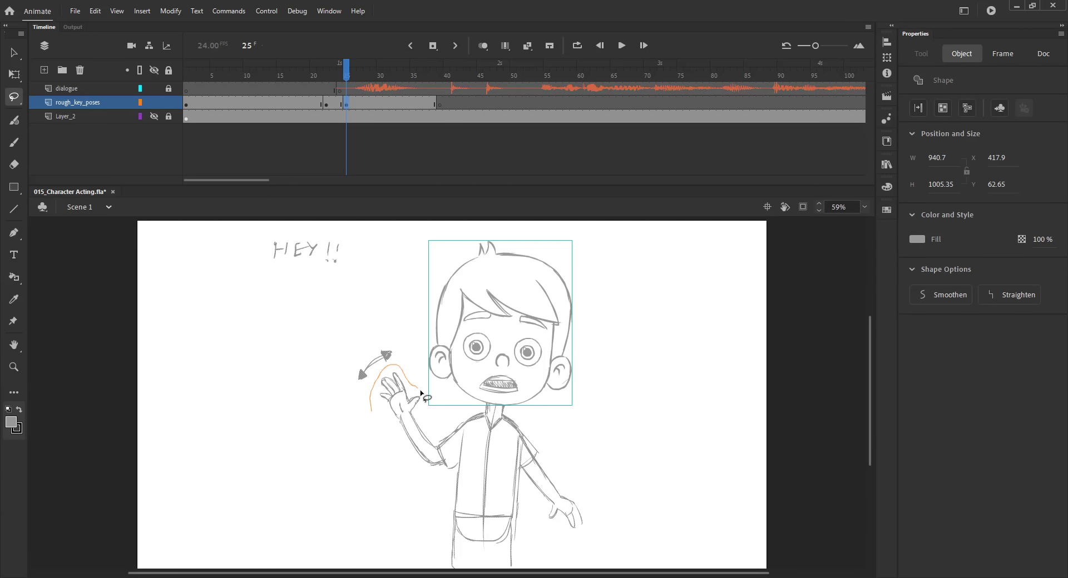
drag(433, 446, 435, 456)
key(q)
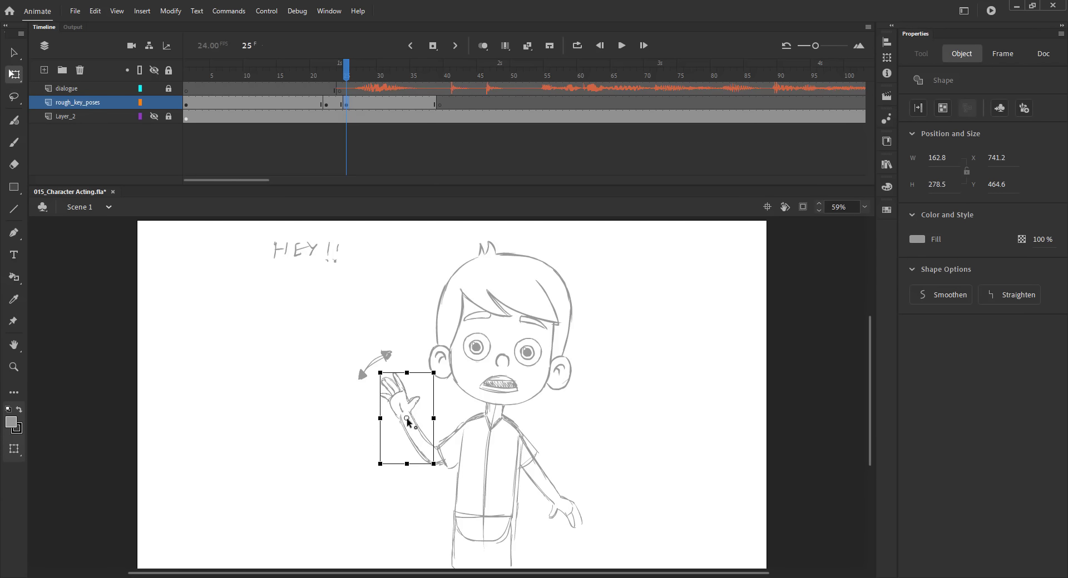
drag(374, 380, 367, 390)
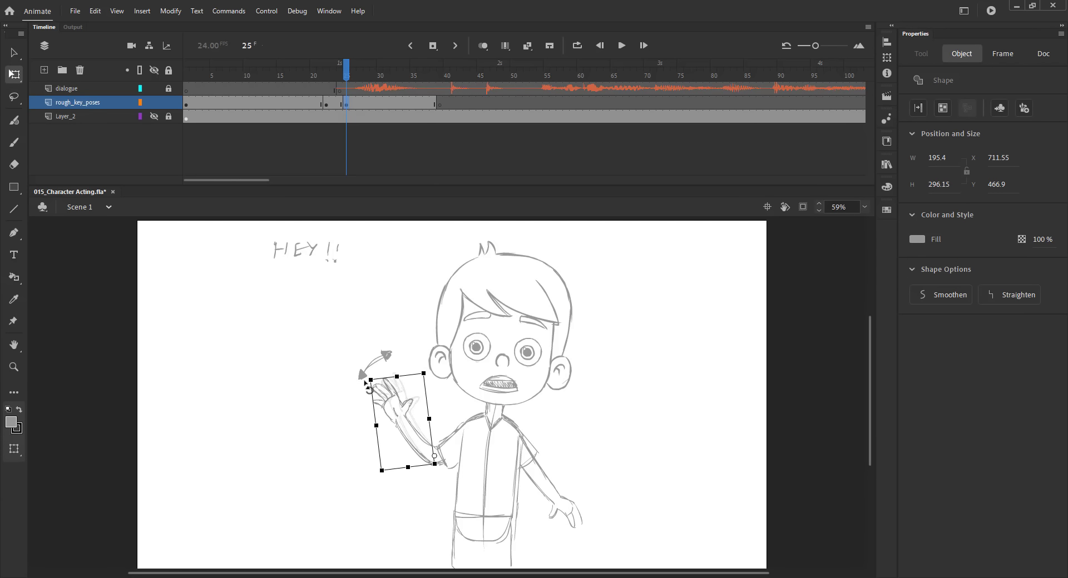
click(310, 386)
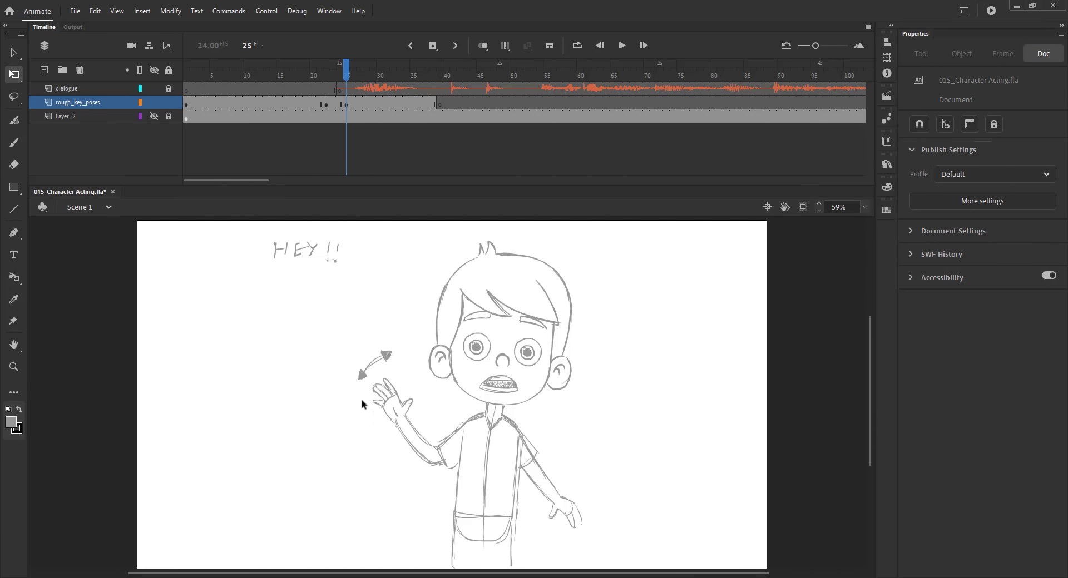
key(l)
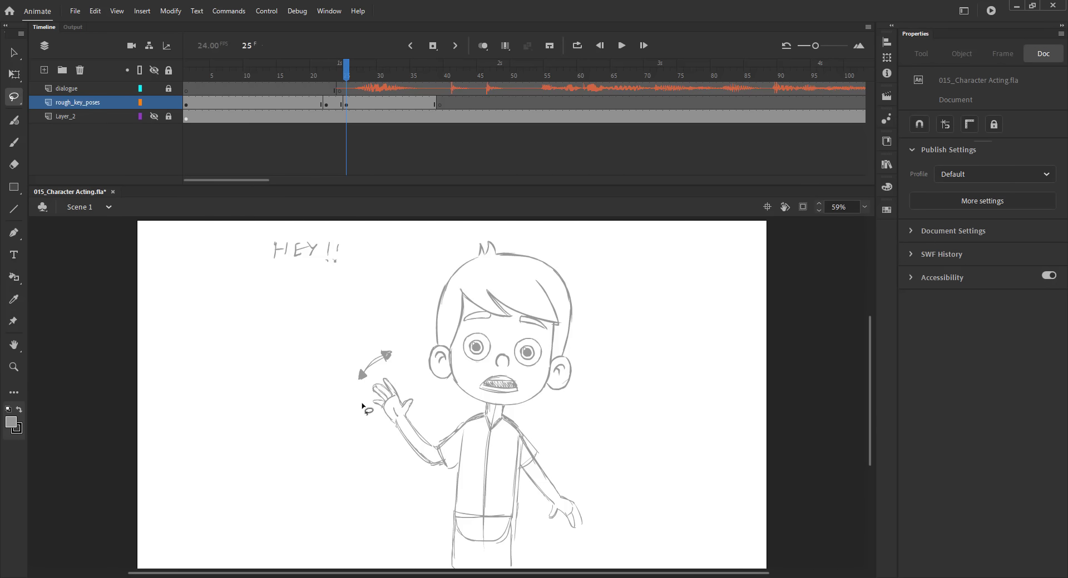
mouse_move(362, 408)
mouse_down()
mouse_move(377, 381)
mouse_move(466, 420)
mouse_move(463, 461)
mouse_move(392, 468)
mouse_up()
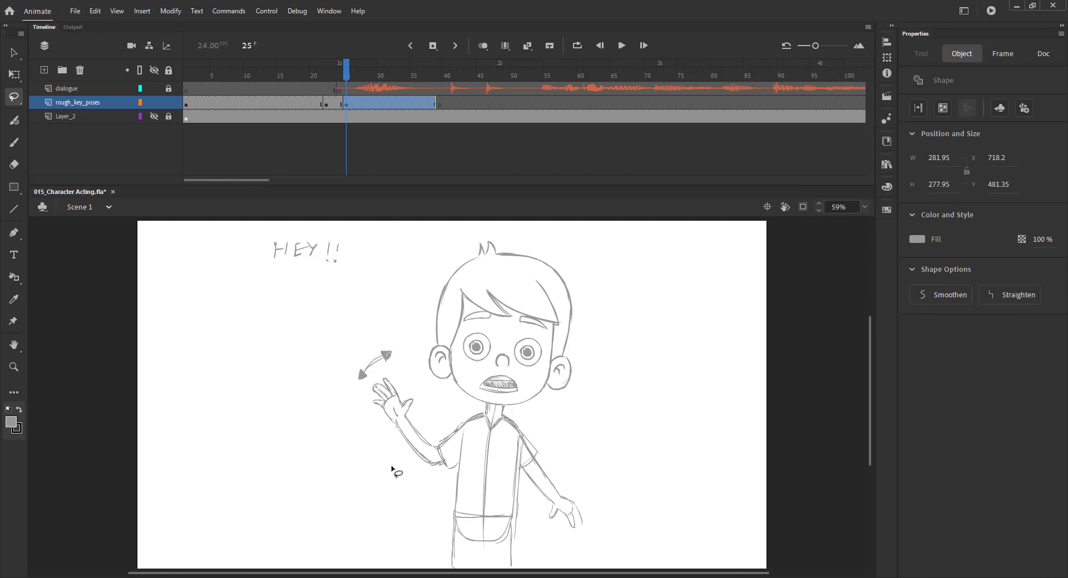
key(q)
drag(368, 383, 361, 386)
Step: Repeat the two waving poses alternately as keyframes at frames 28, 31 and 34, and save the file
drag(346, 72, 364, 101)
click(333, 104)
drag(351, 71, 386, 102)
click(352, 103)
key(ctrl+s)
Step: Play back the animation from the start to check the wave against the dialogue
mouse_move(333, 76)
mouse_down()
mouse_move(365, 77)
mouse_move(329, 88)
mouse_move(399, 77)
mouse_move(365, 91)
mouse_move(401, 106)
mouse_move(368, 90)
mouse_move(432, 87)
mouse_move(155, 116)
mouse_up()
click(374, 106)
click(255, 298)
key(Return)
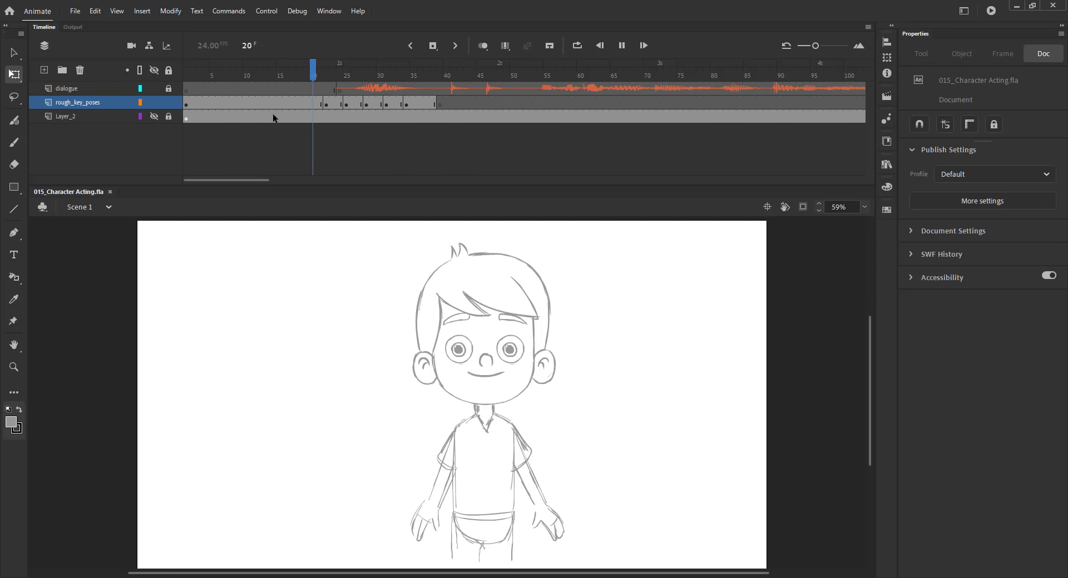
click(447, 64)
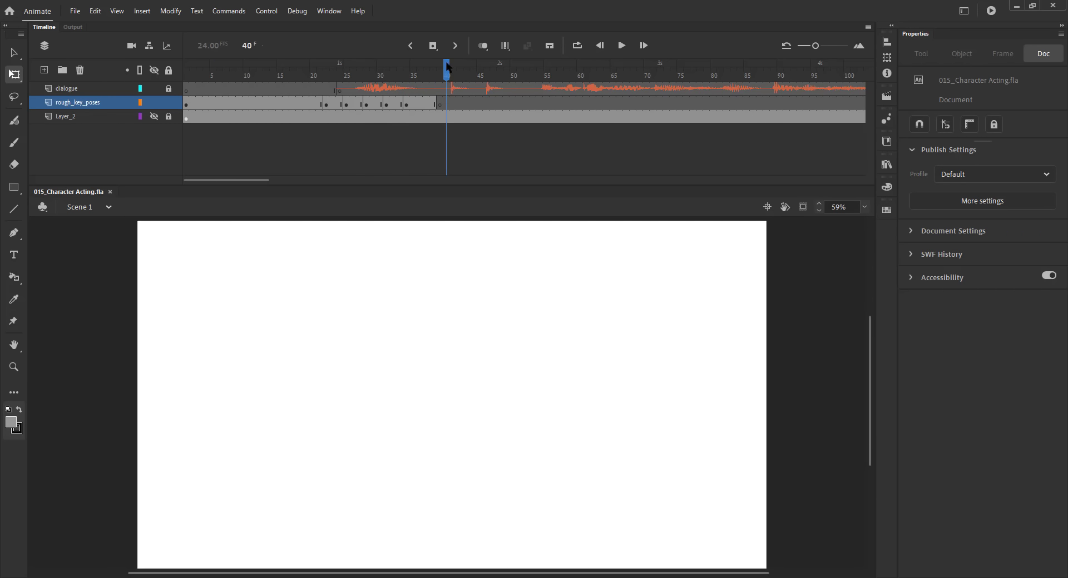
Step: Copy the head group from the last waving pose, paste it in place on frame 39, and turn on onion skinning
drag(413, 71, 427, 81)
drag(398, 297, 461, 314)
key(v)
click(439, 75)
key(ctrl+shift+v)
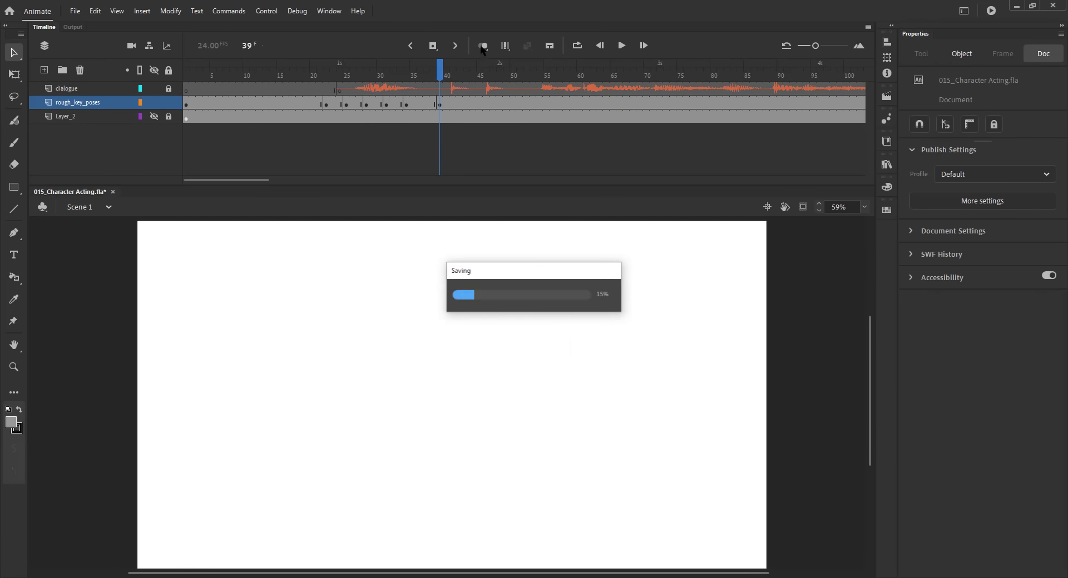
click(483, 47)
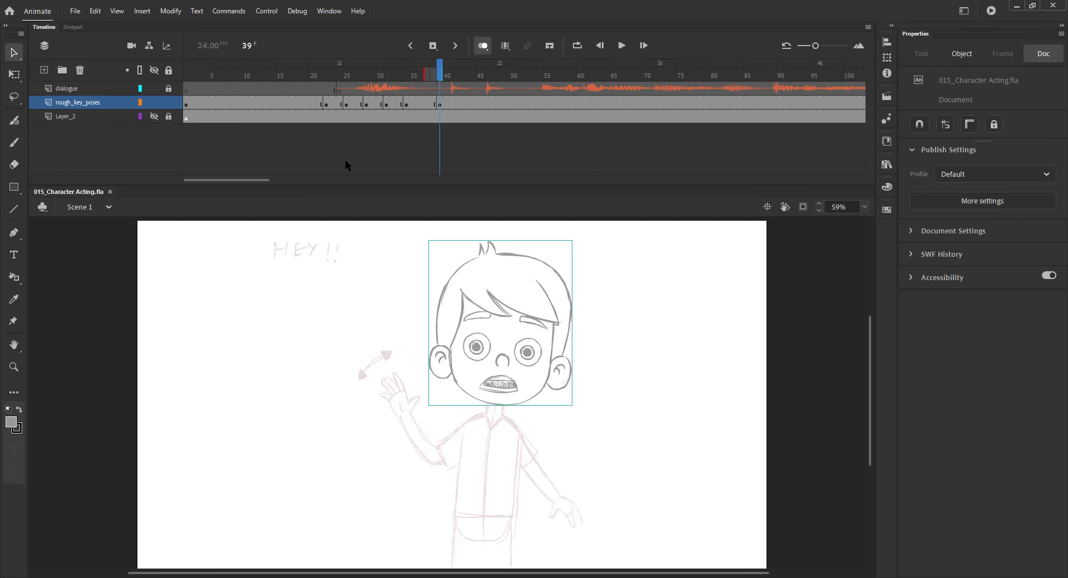
Step: Rotate the frame 39 head counterclockwise, move it to the left, enlarge it to about 464 × 526, and deselect it
key(q)
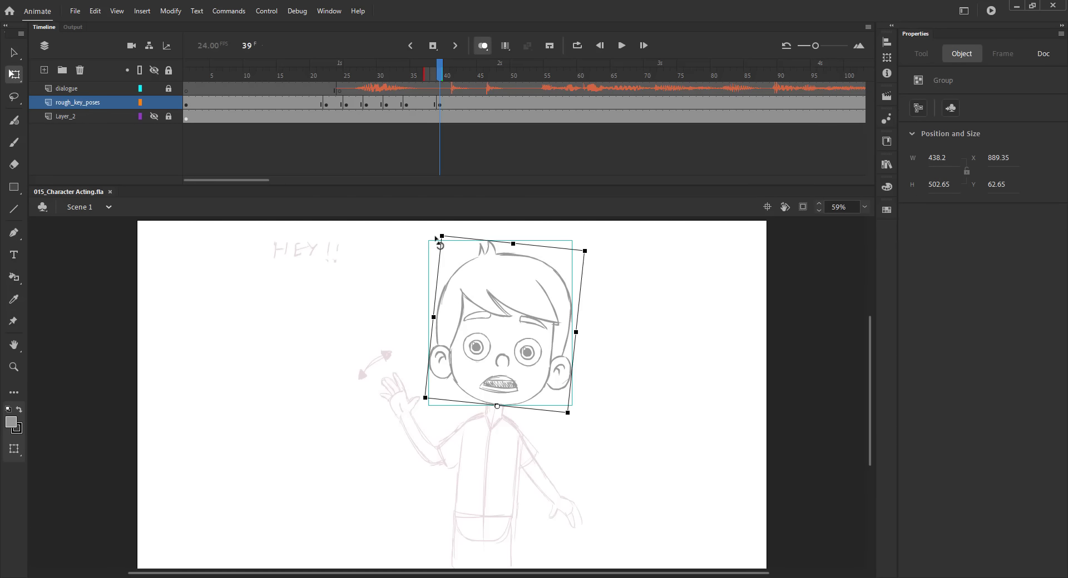
drag(435, 239, 415, 246)
drag(482, 345, 439, 350)
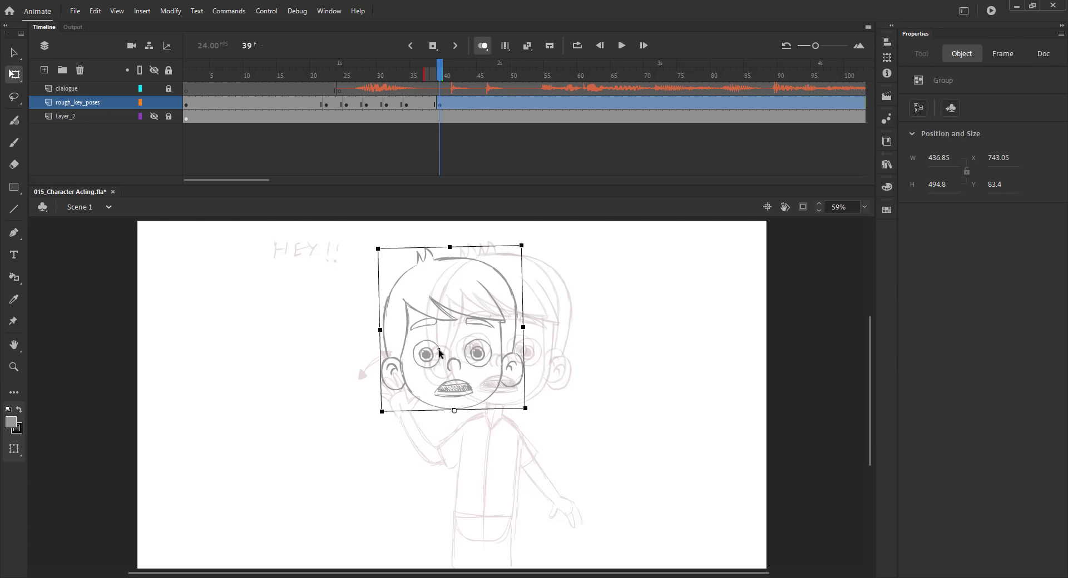
drag(378, 249, 366, 239)
drag(428, 317, 424, 319)
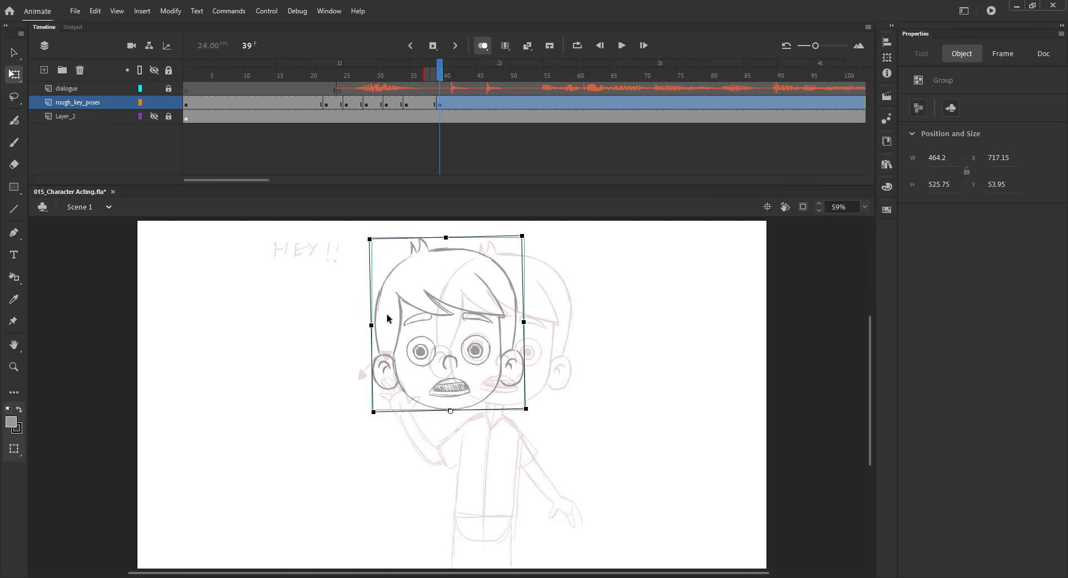
click(351, 319)
Step: Sketch a curved line of action from the chin to the hips on frame 39 and compare it with frame 38
key(b)
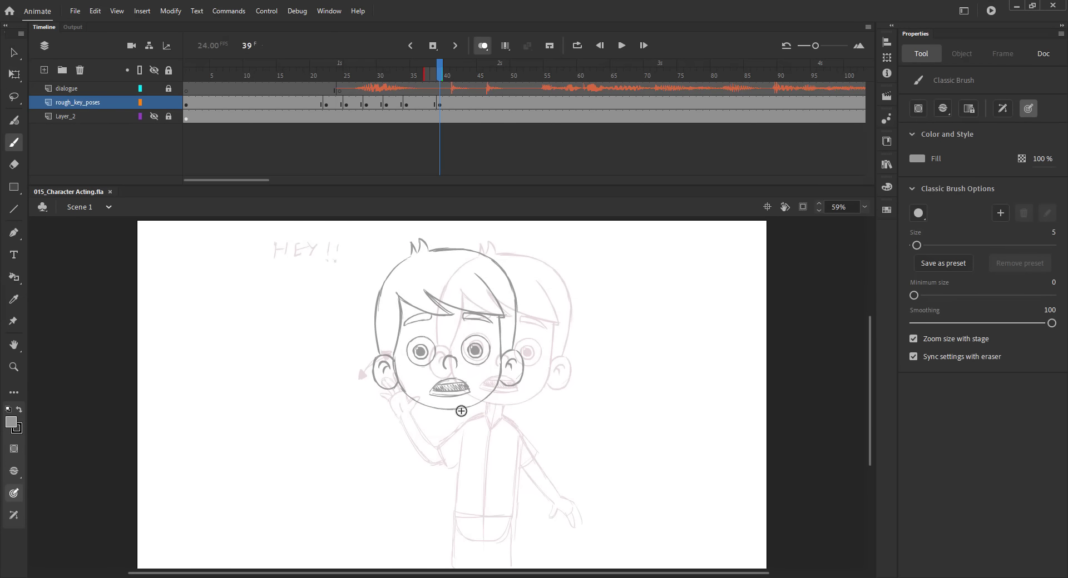
drag(459, 415, 490, 518)
drag(459, 415, 484, 531)
drag(478, 482, 484, 531)
key(comma)
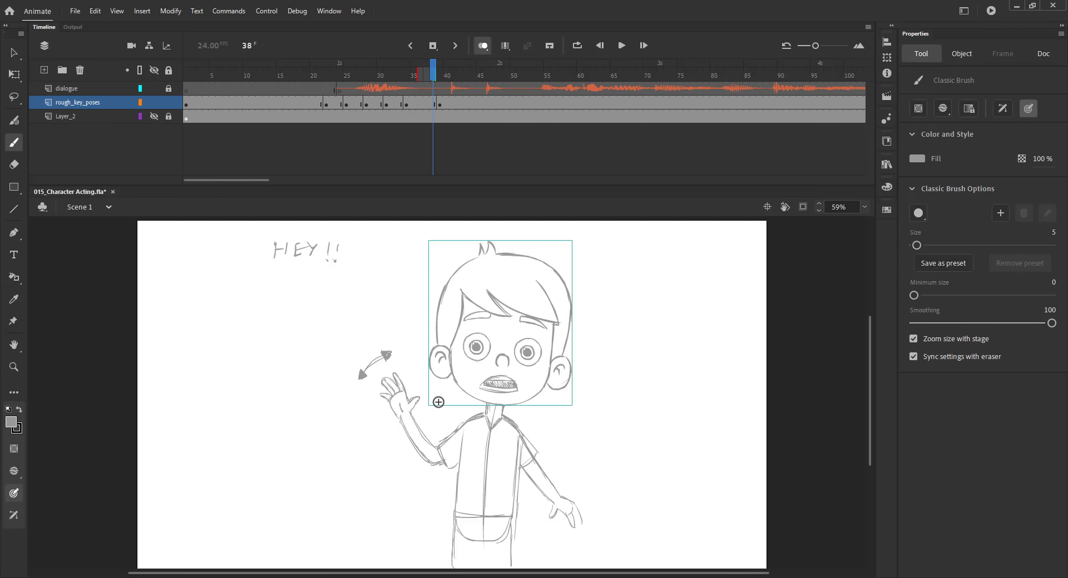
key(period)
Step: Sketch the neck, collar, shoulder line and both sides of the leaning torso on frame 39
drag(446, 410, 452, 419)
drag(467, 407, 470, 414)
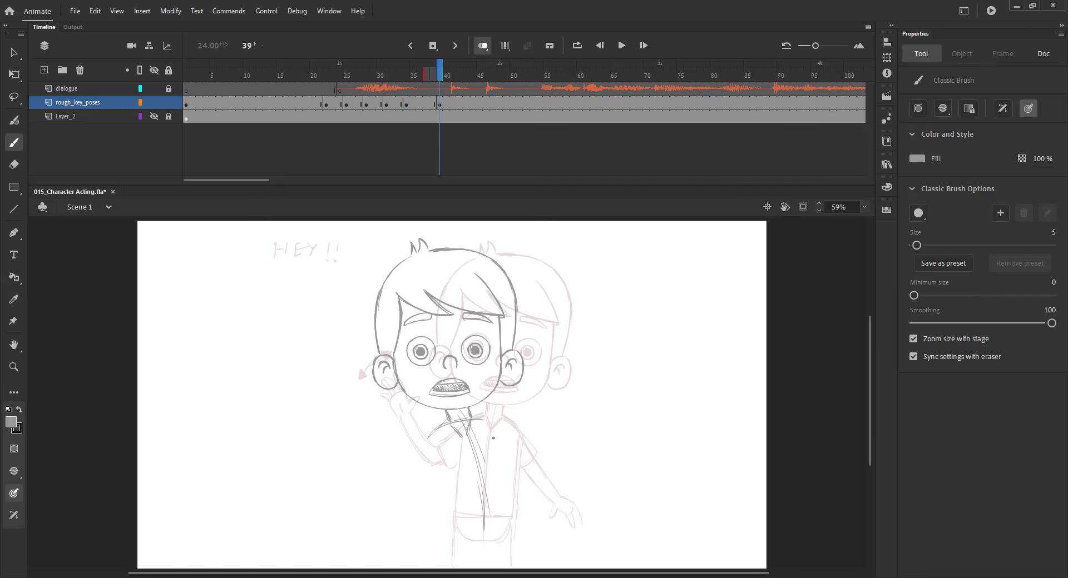
drag(476, 423, 516, 517)
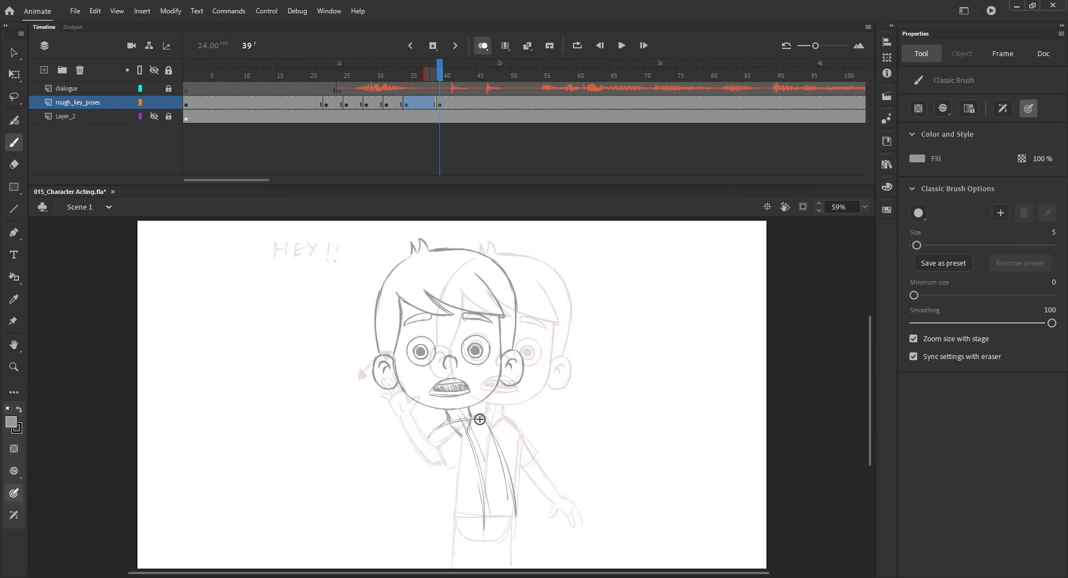
mouse_move(466, 421)
mouse_down()
mouse_move(434, 432)
mouse_move(448, 551)
mouse_up()
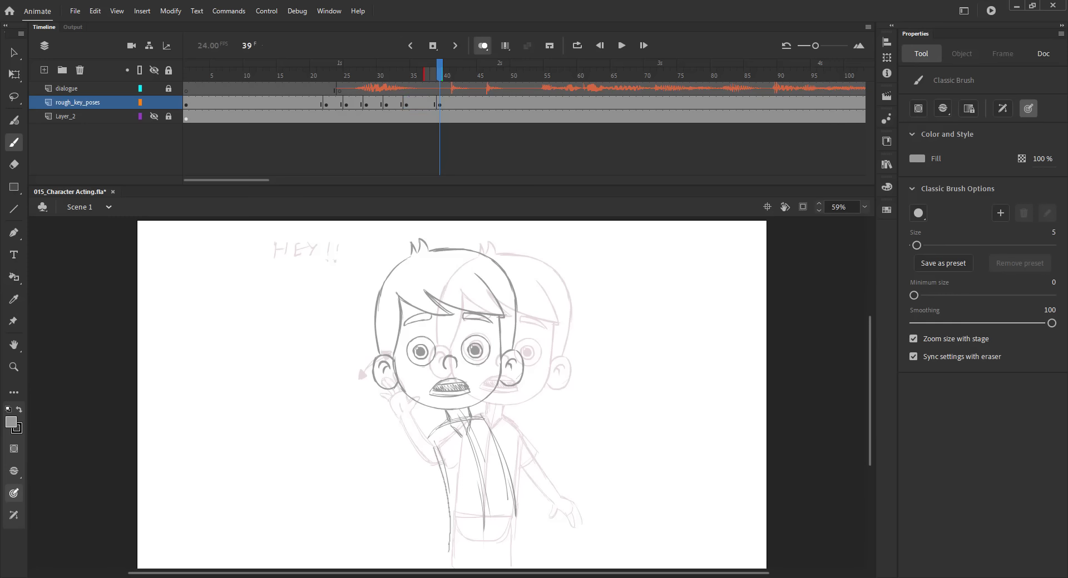
Step: Extend the torso's side line to the hip on frame 39, nudge the head down and slightly right onto the neck, and save
drag(443, 476, 450, 562)
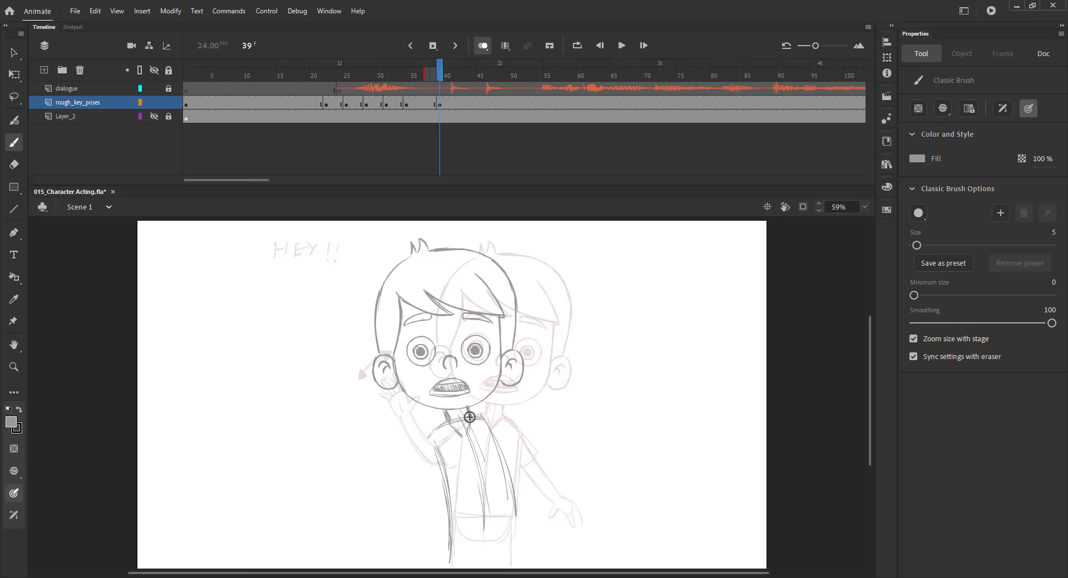
key(v)
click(381, 357)
key(shift+Down)
key(Right)
key(Right)
key(Right)
key(Right)
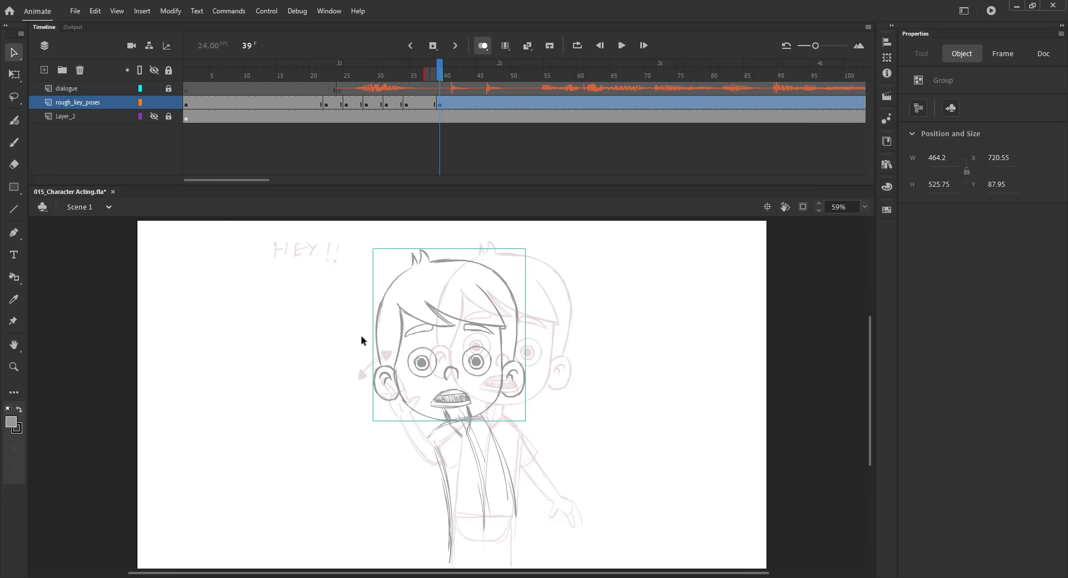
key(Up)
key(Up)
key(Up)
key(ctrl+s)
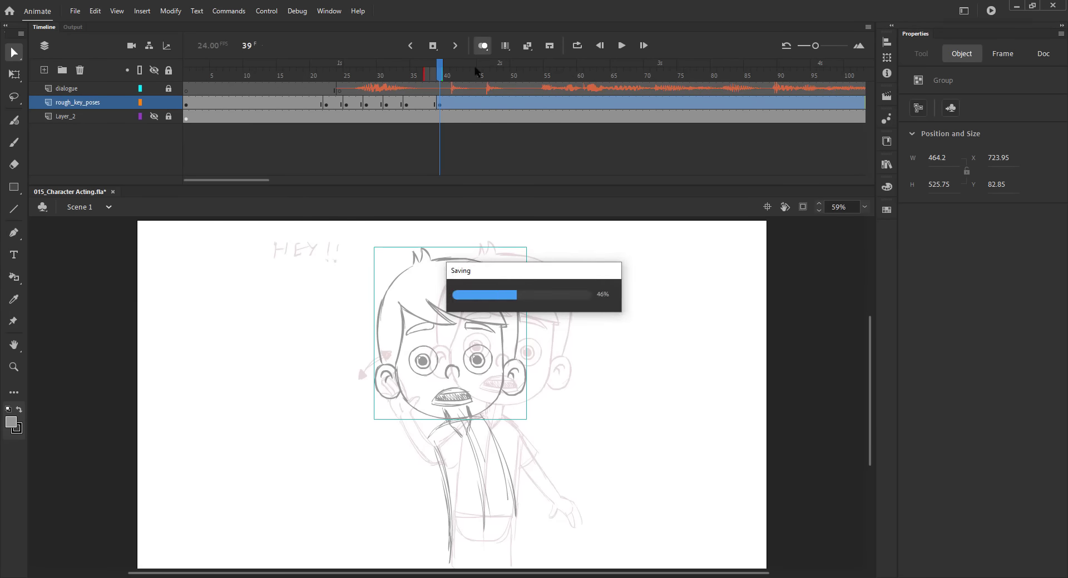
click(485, 46)
mouse_move(440, 77)
mouse_down()
mouse_move(526, 85)
mouse_move(439, 86)
mouse_up()
click(483, 47)
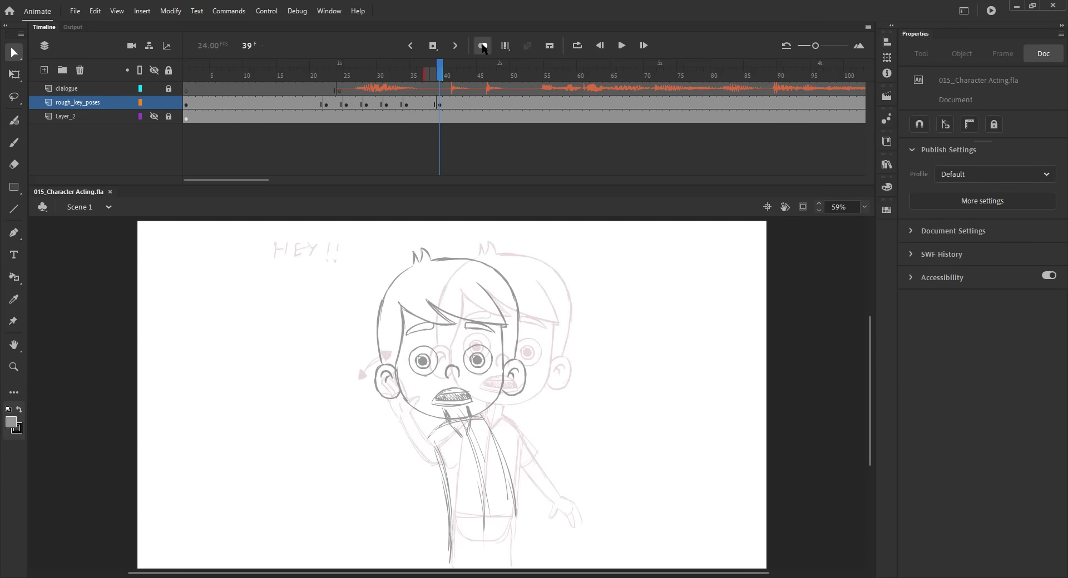
Step: Sketch the outstretched upper arm, waistband, hip curve and reinforced torso side on frame 39
key(b)
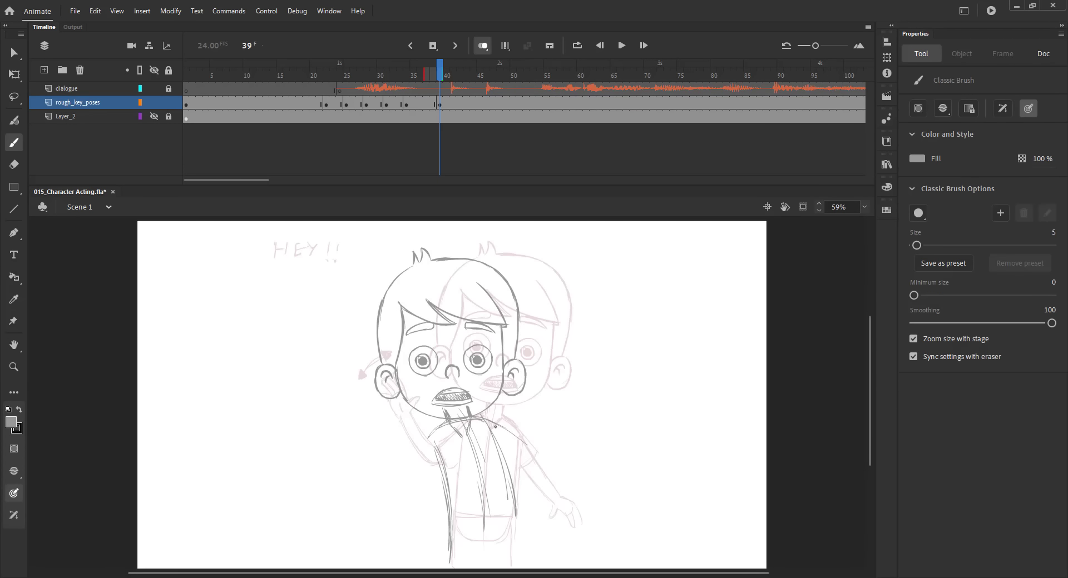
mouse_move(480, 418)
mouse_down()
mouse_move(551, 456)
mouse_move(556, 472)
mouse_up()
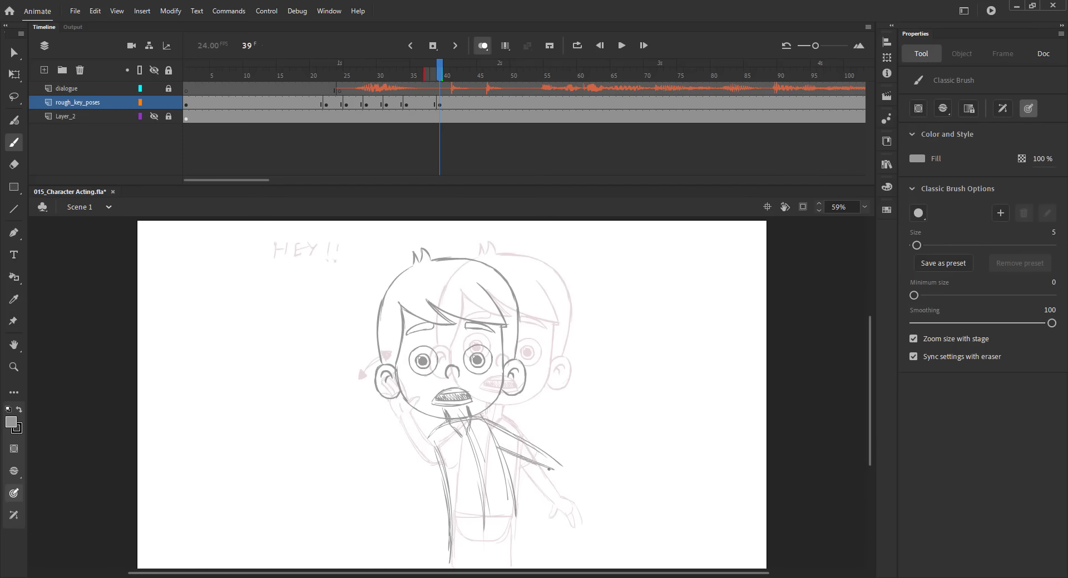
mouse_move(452, 510)
mouse_down()
mouse_move(509, 505)
mouse_move(485, 547)
mouse_move(475, 545)
mouse_move(515, 502)
mouse_move(515, 560)
mouse_up()
drag(489, 424, 513, 519)
drag(510, 490, 512, 549)
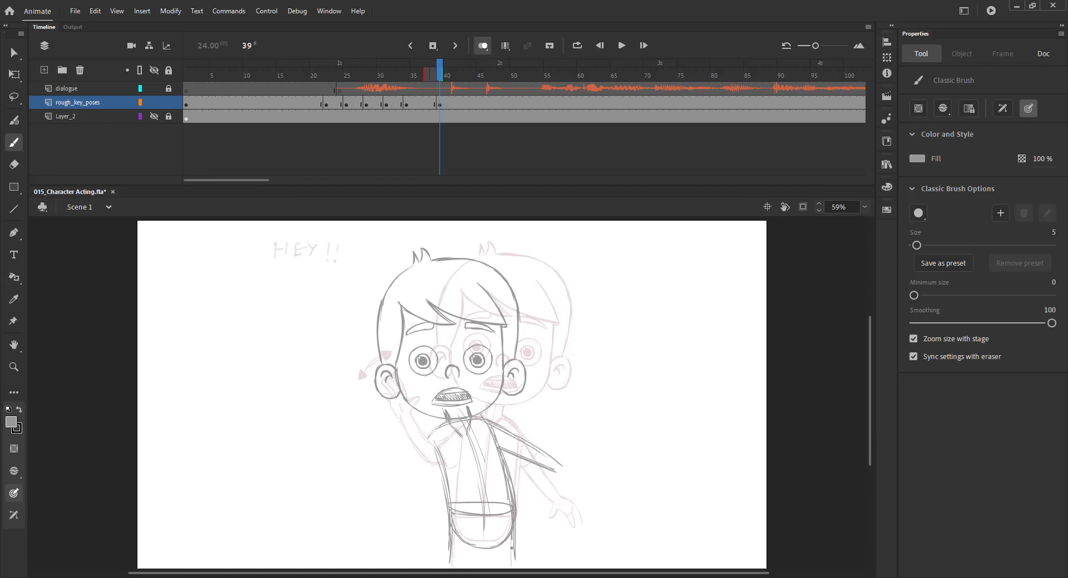
Step: Sketch the bent raised arm with a closed fist and the outstretched arm with an open hand on frame 39, then save
mouse_move(438, 455)
mouse_down()
mouse_move(410, 472)
mouse_move(366, 425)
mouse_move(382, 475)
mouse_move(405, 484)
mouse_up()
mouse_move(344, 397)
mouse_down()
mouse_move(373, 414)
mouse_move(348, 429)
mouse_move(380, 419)
mouse_move(367, 426)
mouse_move(375, 399)
mouse_move(348, 402)
mouse_move(353, 431)
mouse_move(408, 459)
mouse_up()
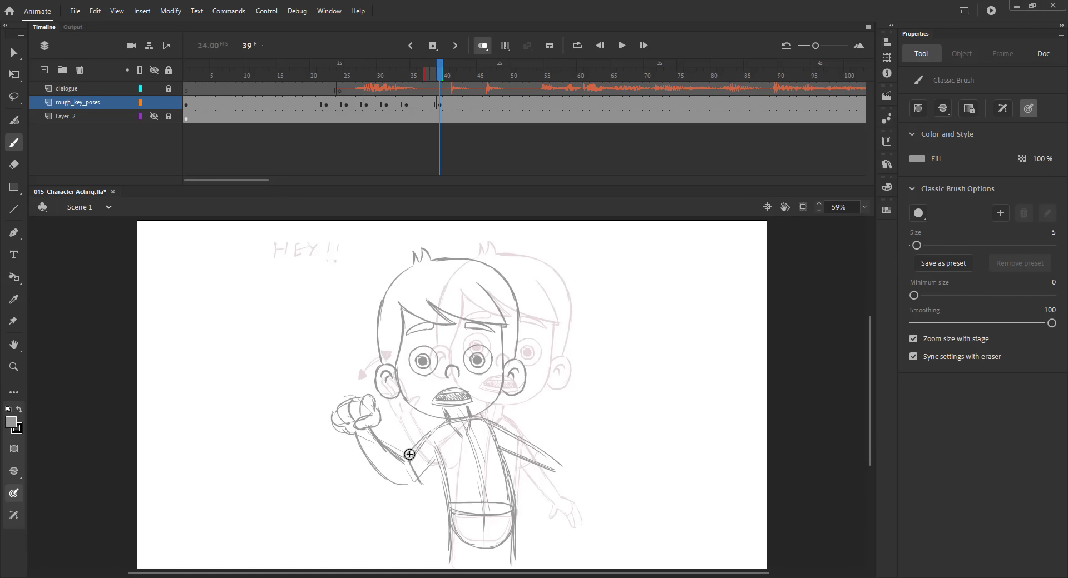
mouse_move(481, 418)
mouse_down()
mouse_move(520, 432)
mouse_move(558, 483)
mouse_move(572, 460)
mouse_move(590, 467)
mouse_move(591, 449)
mouse_up()
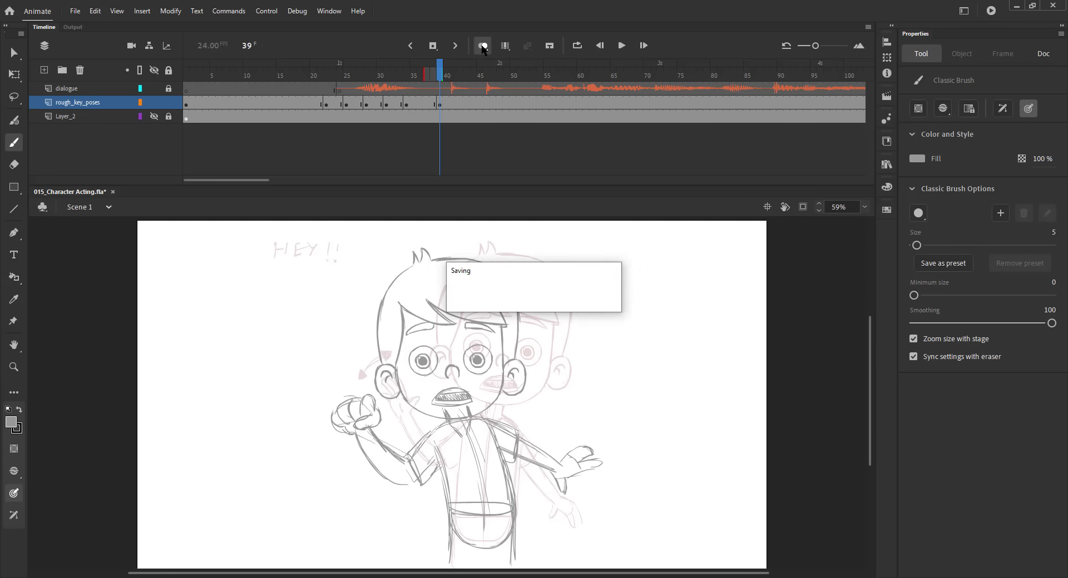
click(483, 46)
click(400, 102)
drag(412, 100, 441, 100)
click(483, 45)
Step: Raise the head group slightly and fine-tune its tilt on frame 39, then deselect it and save
key(v)
click(384, 295)
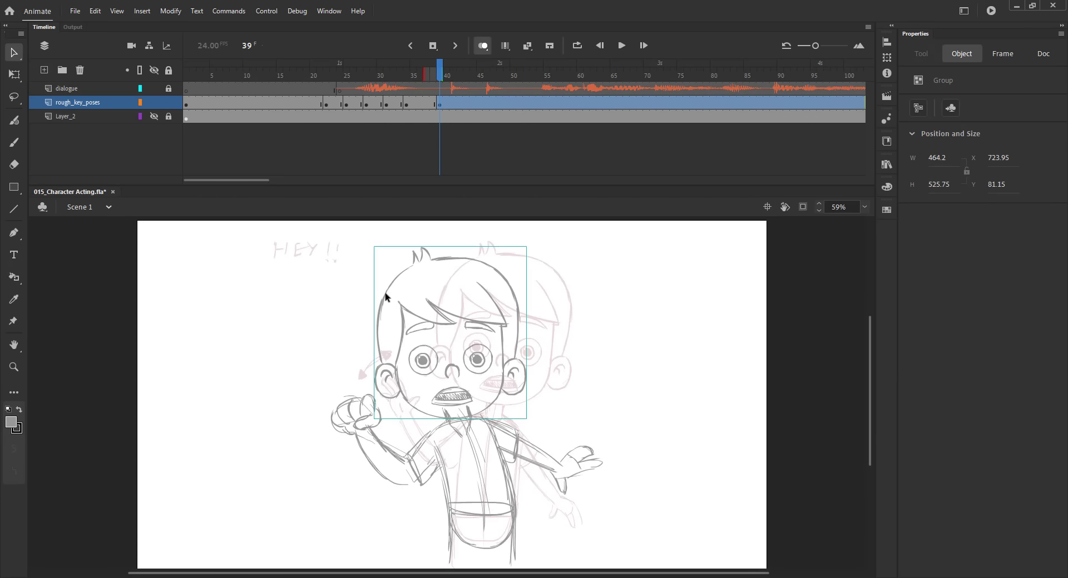
key(shift+Up)
key(q)
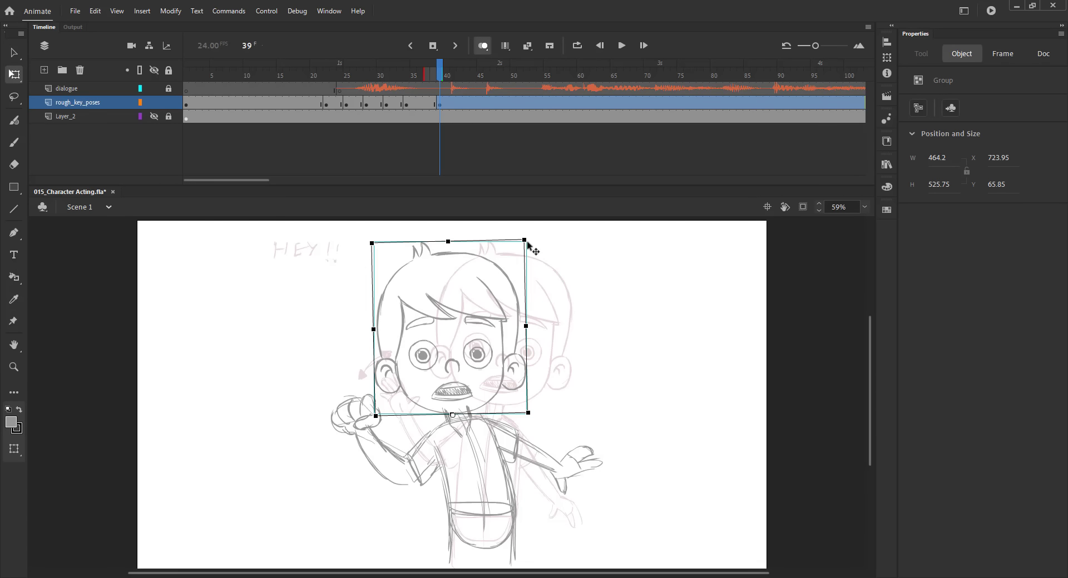
drag(531, 248, 526, 242)
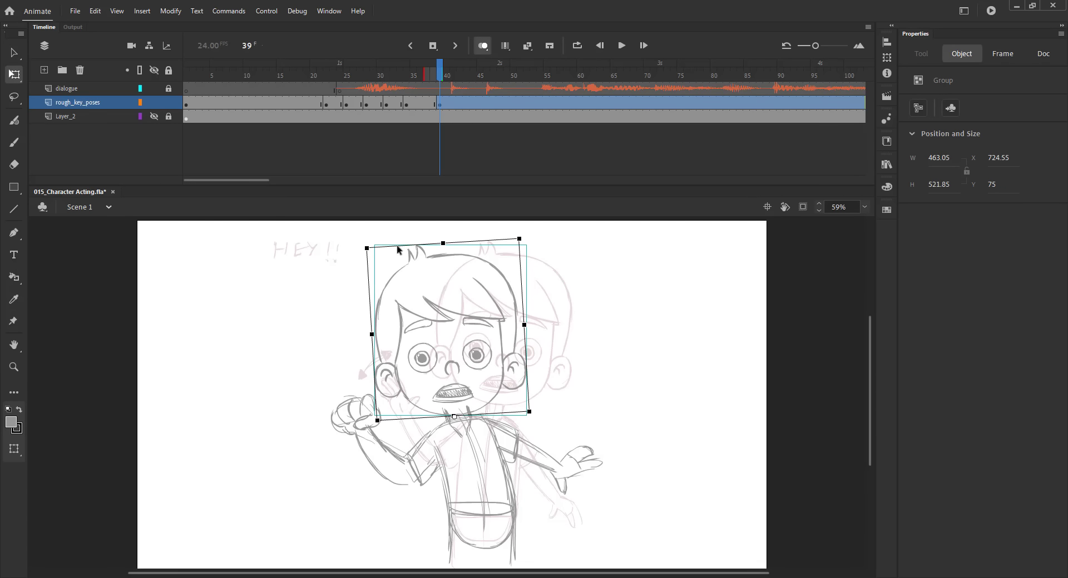
drag(363, 247, 369, 244)
click(341, 277)
key(ctrl+s)
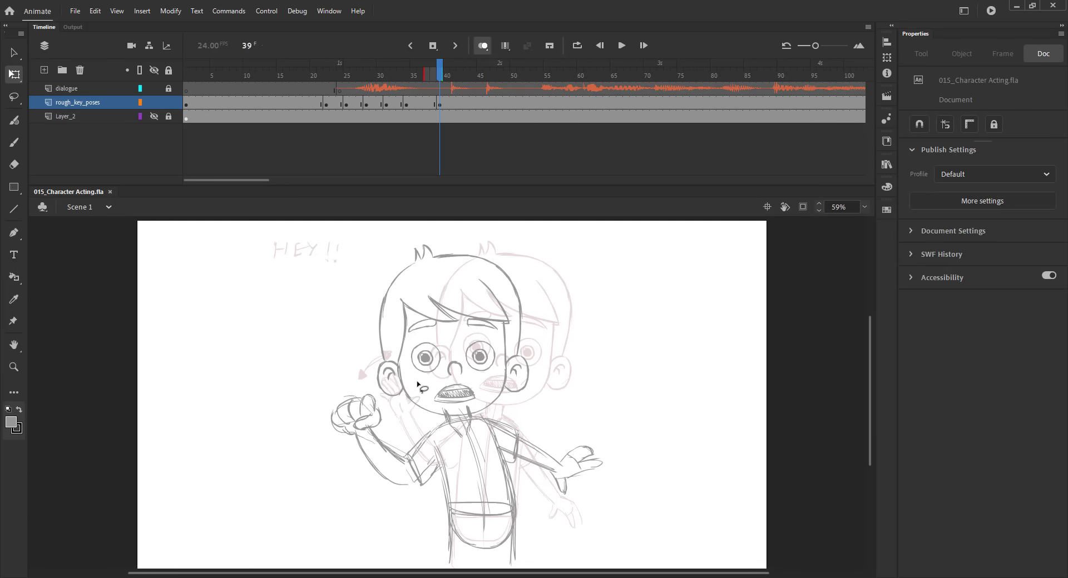
key(l)
mouse_move(433, 405)
mouse_down()
mouse_move(449, 416)
mouse_move(445, 401)
mouse_up()
click(425, 359)
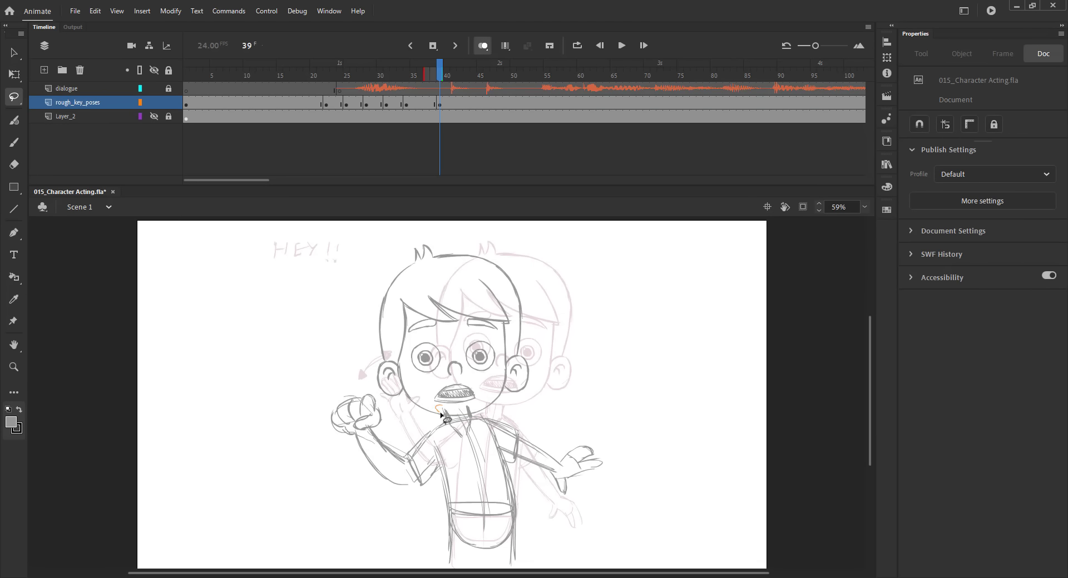
mouse_move(476, 414)
mouse_down()
mouse_move(440, 405)
mouse_move(531, 445)
mouse_up()
click(409, 356)
Step: Erase the neck strokes that overlap the chin on frame 39, save, and show the full stage again
key(z)
key(b)
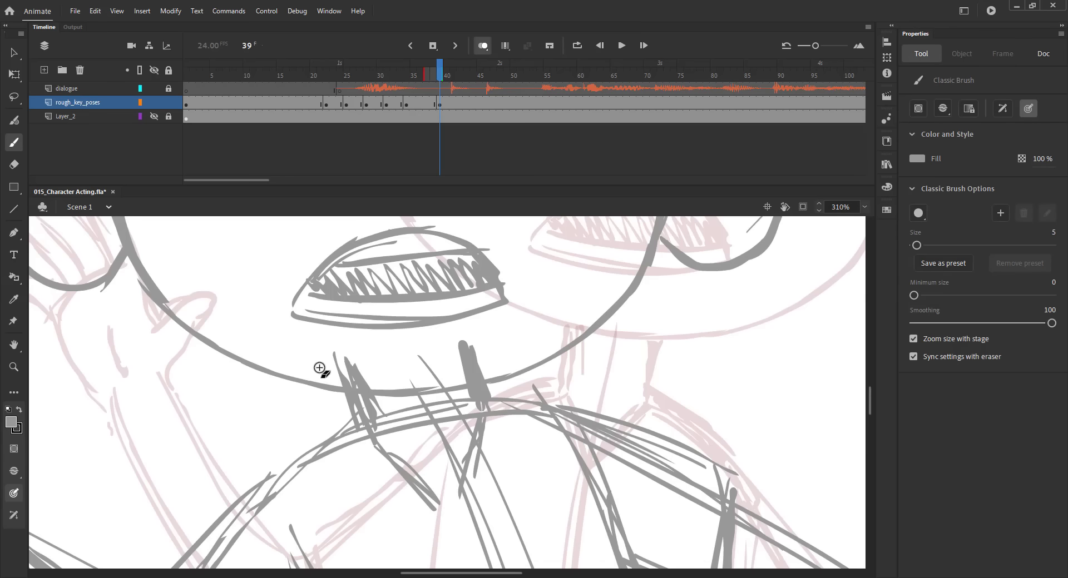
key(e)
mouse_move(337, 354)
mouse_down()
mouse_move(341, 381)
mouse_move(465, 349)
mouse_up()
key(ctrl+s)
key(ctrl+2)
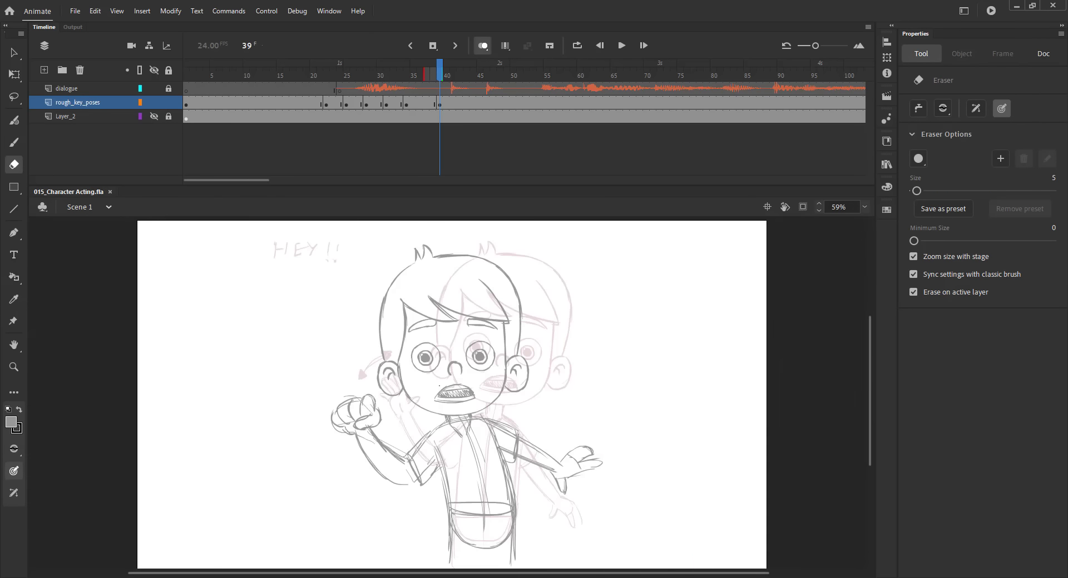
Step: Move the leaning pose's keyframe to frame 38, add a duplicate keyframe of it at frame 40, and save
key(v)
click(483, 45)
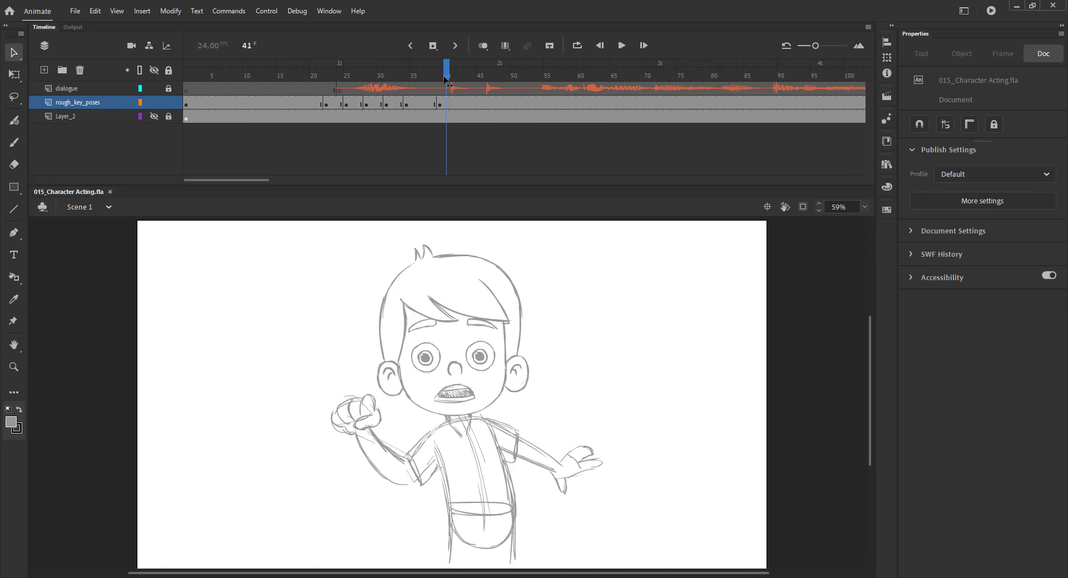
key(alt+shift+o)
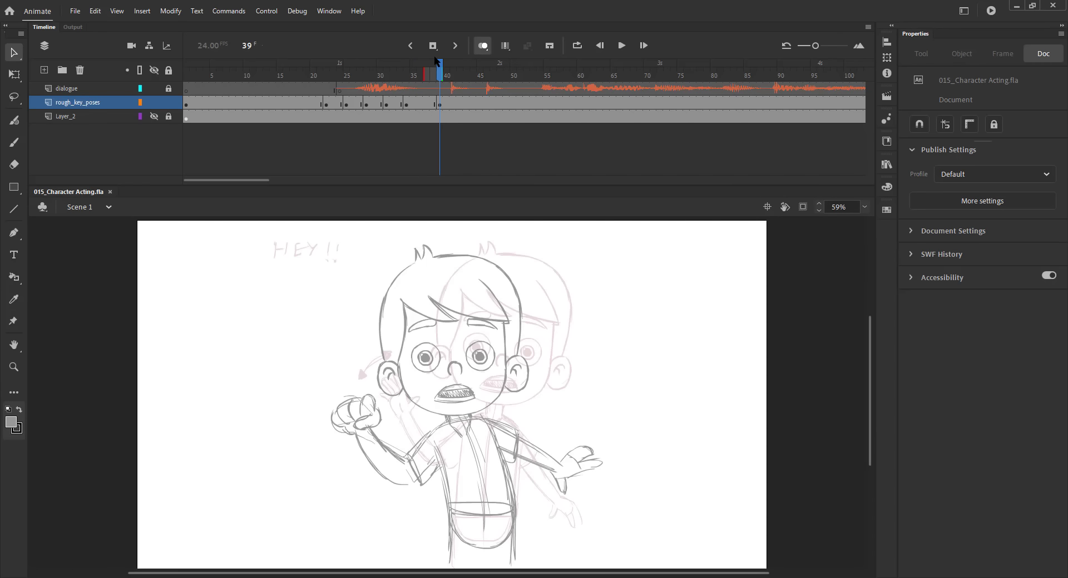
click(486, 50)
drag(409, 83, 446, 83)
click(439, 102)
click(446, 104)
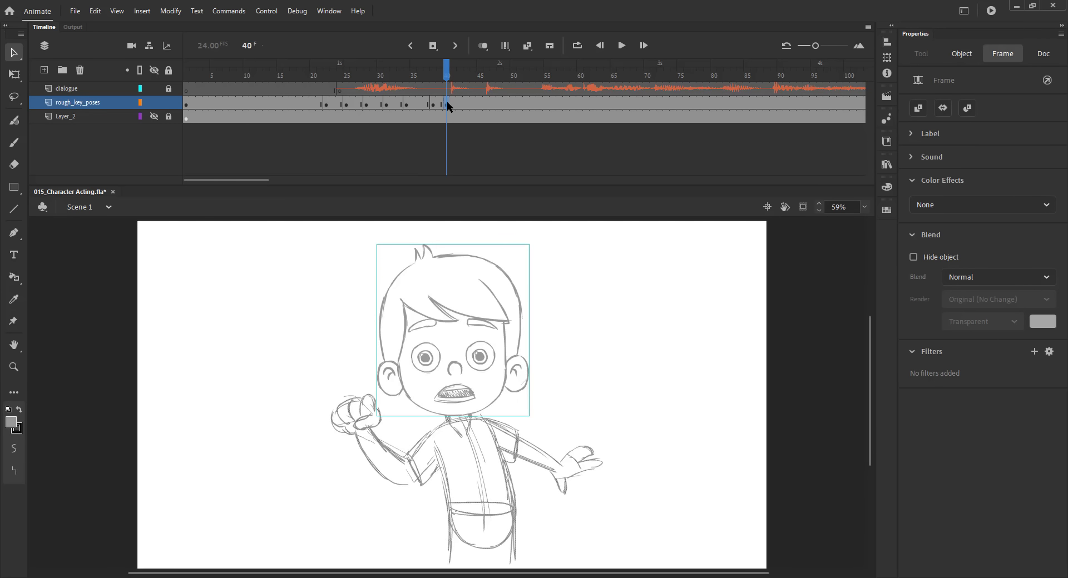
key(ctrl+s)
Step: Lasso the raised forearm and fist on frame 40 and rotate them slightly counterclockwise around the elbow
key(l)
mouse_move(310, 430)
mouse_down()
mouse_move(381, 402)
mouse_move(404, 502)
mouse_move(351, 486)
mouse_up()
key(q)
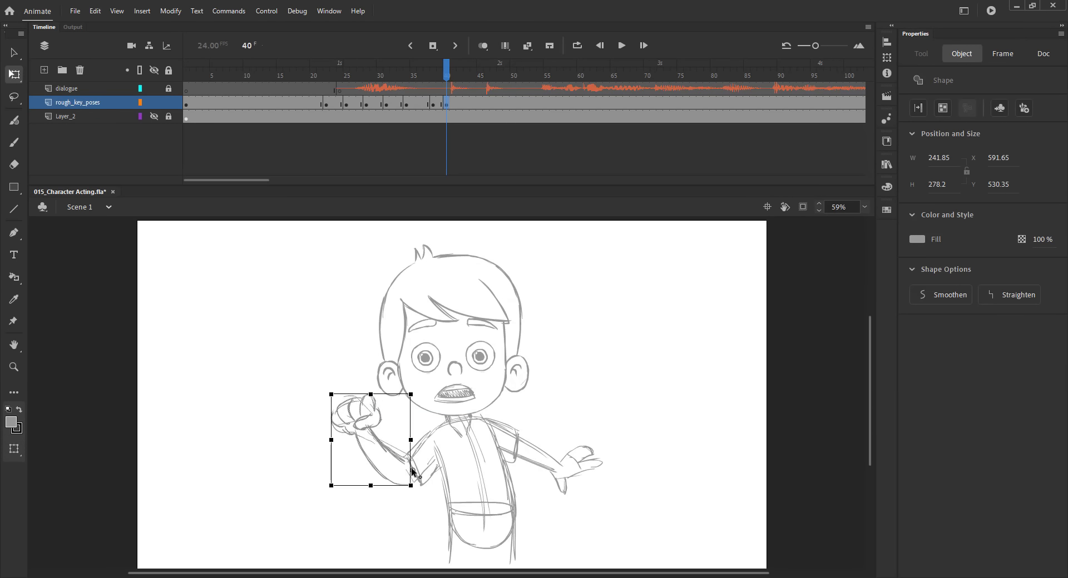
mouse_move(326, 399)
mouse_down()
mouse_move(322, 412)
mouse_move(306, 410)
mouse_up()
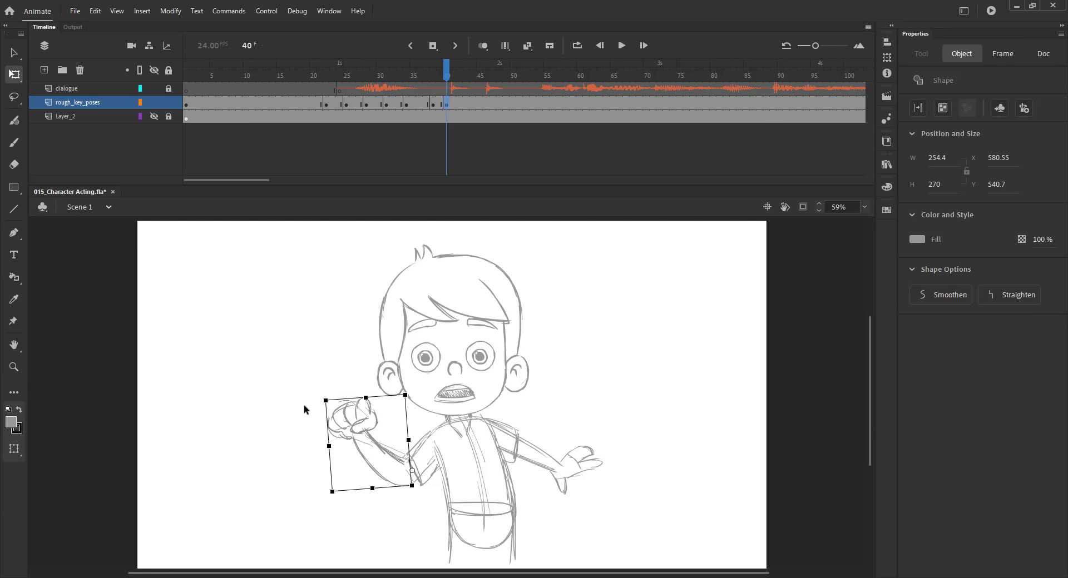
mouse_move(427, 506)
mouse_down()
mouse_move(369, 510)
mouse_move(353, 529)
mouse_up()
Step: Lasso the whole raised arm with its sleeve on frame 40, rotate it slightly around the shoulder, and save
key(l)
mouse_move(312, 475)
mouse_down()
mouse_move(362, 399)
mouse_move(435, 450)
mouse_move(409, 513)
mouse_up()
key(q)
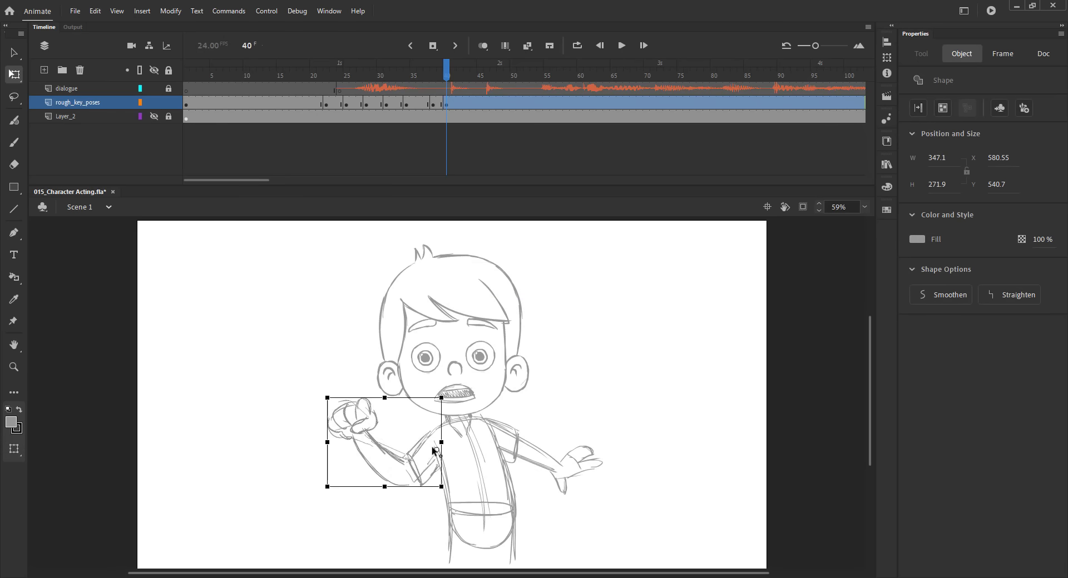
drag(325, 493, 324, 488)
click(385, 232)
key(ctrl+s)
drag(421, 77, 450, 80)
Step: Reselect the raised forearm on frame 40, rotate it a little further counterclockwise, and deselect it
key(l)
mouse_move(330, 445)
mouse_down()
mouse_move(364, 385)
mouse_move(407, 463)
mouse_move(379, 510)
mouse_up()
key(q)
drag(324, 393, 321, 402)
click(289, 404)
Step: Duplicate the alternating fist poses onto frames 42, 44 and 47 to repeat the knocking motion, and save
drag(445, 77, 474, 102)
click(442, 103)
drag(473, 79, 493, 102)
click(467, 104)
key(ctrl+s)
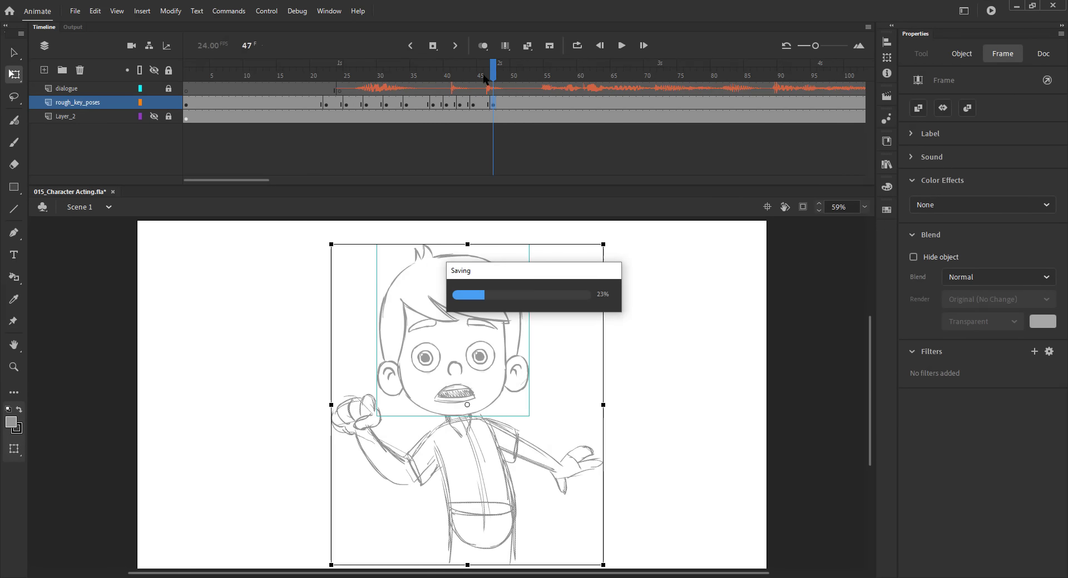
Step: Play and scrub the waving and fist poses to examine their timing against the dialogue
drag(421, 78, 510, 75)
key(Return)
click(195, 132)
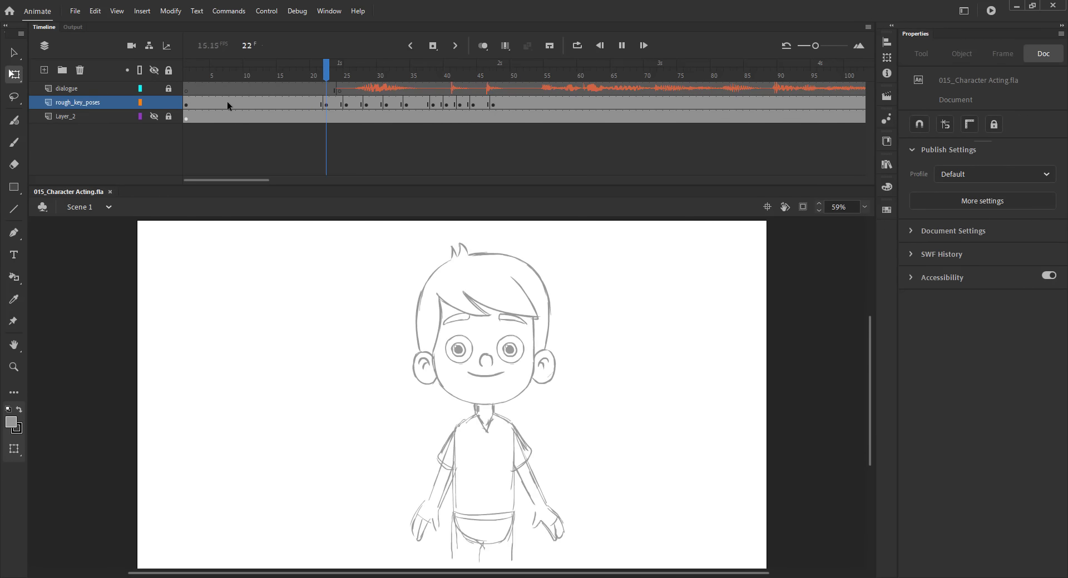
key(Return)
key(Return)
key(Return)
key(Return)
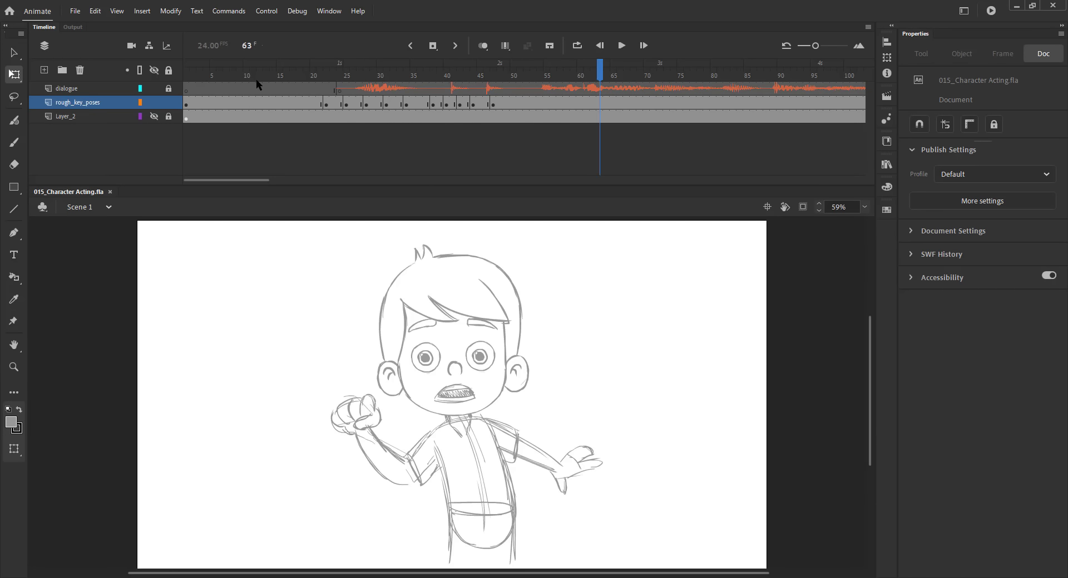
key(Return)
drag(452, 79, 552, 71)
Step: Draw short impact marks around the raised fist on frame 40 and copy that pose onto frame 44
key(b)
click(447, 72)
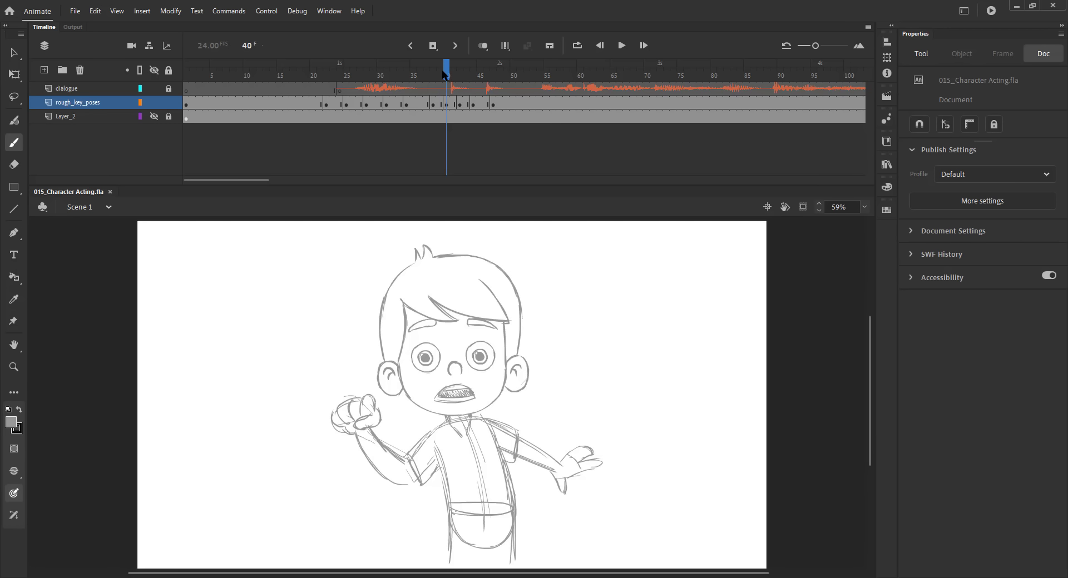
drag(332, 384, 337, 364)
mouse_move(321, 398)
mouse_down()
mouse_move(304, 395)
mouse_move(300, 416)
mouse_up()
drag(333, 459, 335, 464)
drag(347, 466, 353, 469)
drag(380, 416, 388, 417)
drag(358, 376, 364, 382)
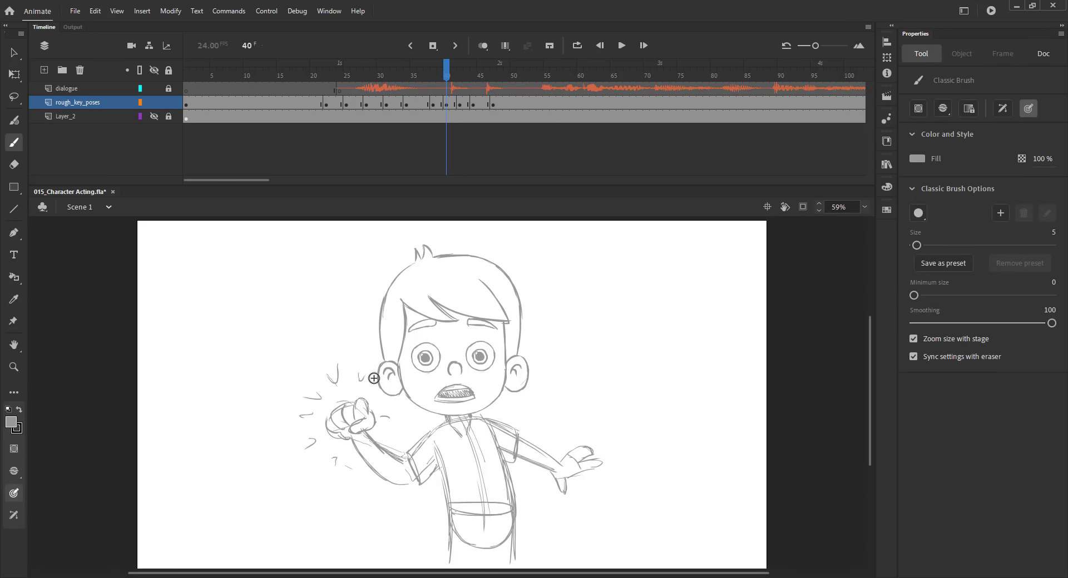
click(449, 104)
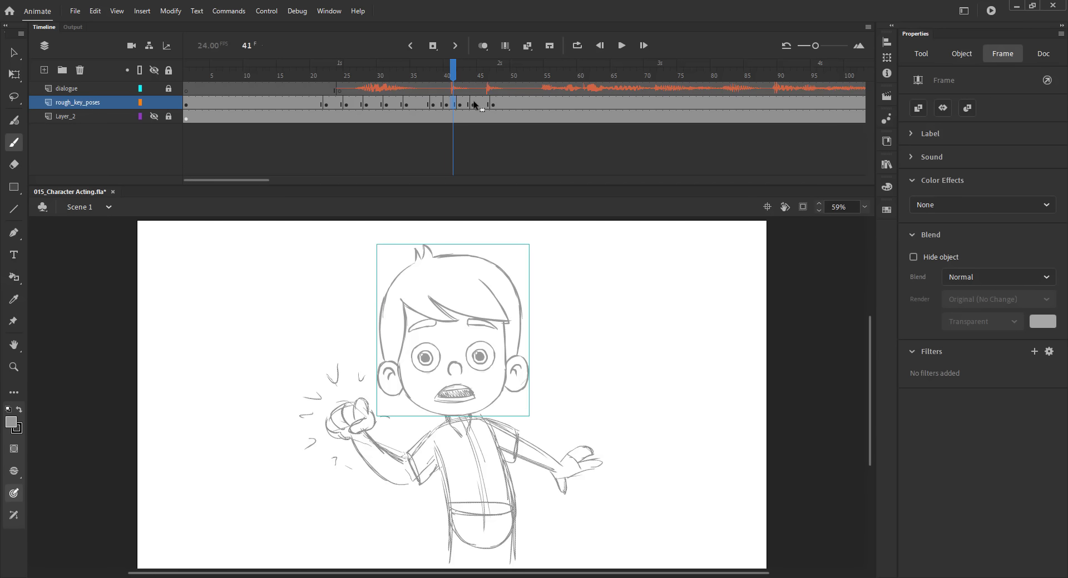
Step: Clear the waving keyframe at frame 34, play back the revised timing, and save
drag(456, 71, 513, 77)
key(Return)
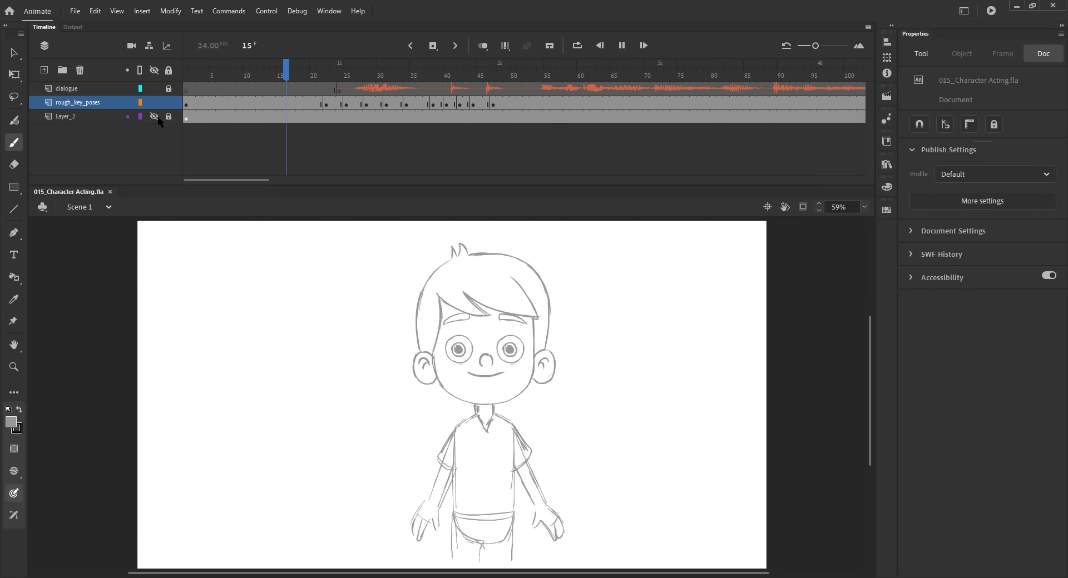
drag(403, 74, 324, 81)
click(406, 105)
key(shift+F6)
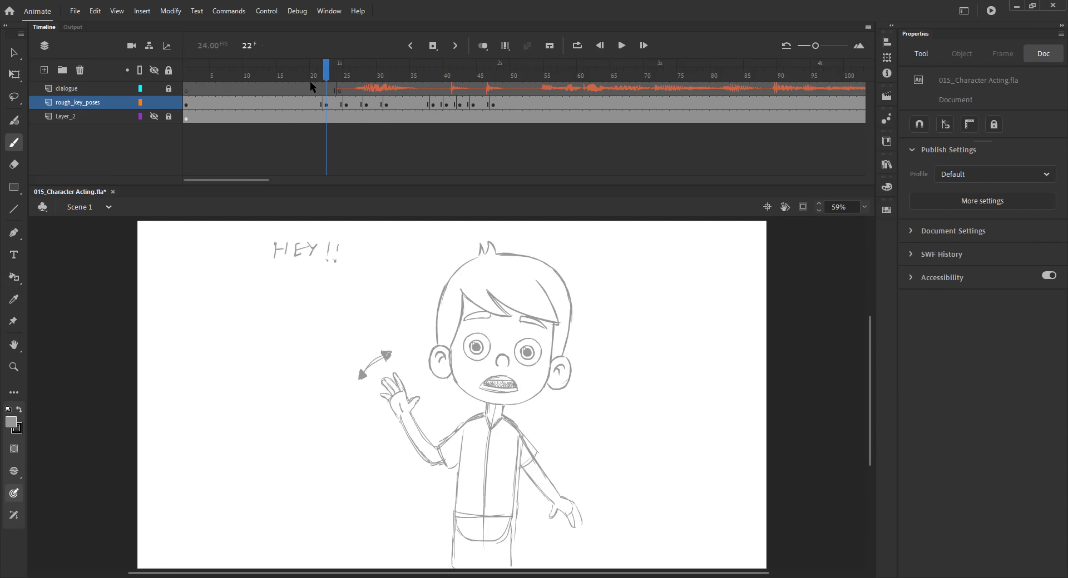
key(Return)
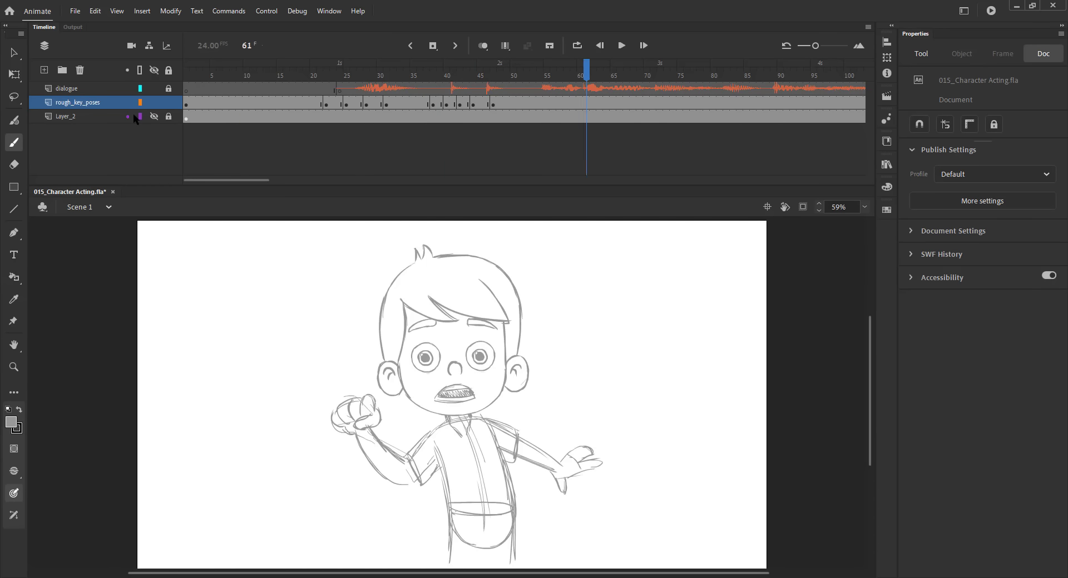
key(ctrl+s)
Step: Scrub the dialogue past the fist poses and insert a blank keyframe at frame 55 on the rough_key_poses layer
click(406, 94)
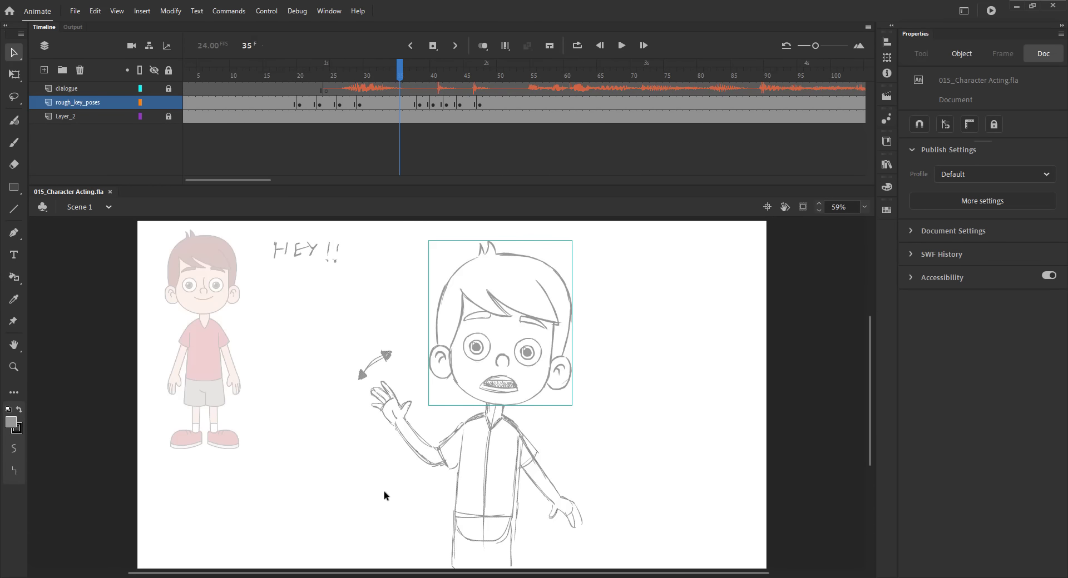
click(400, 82)
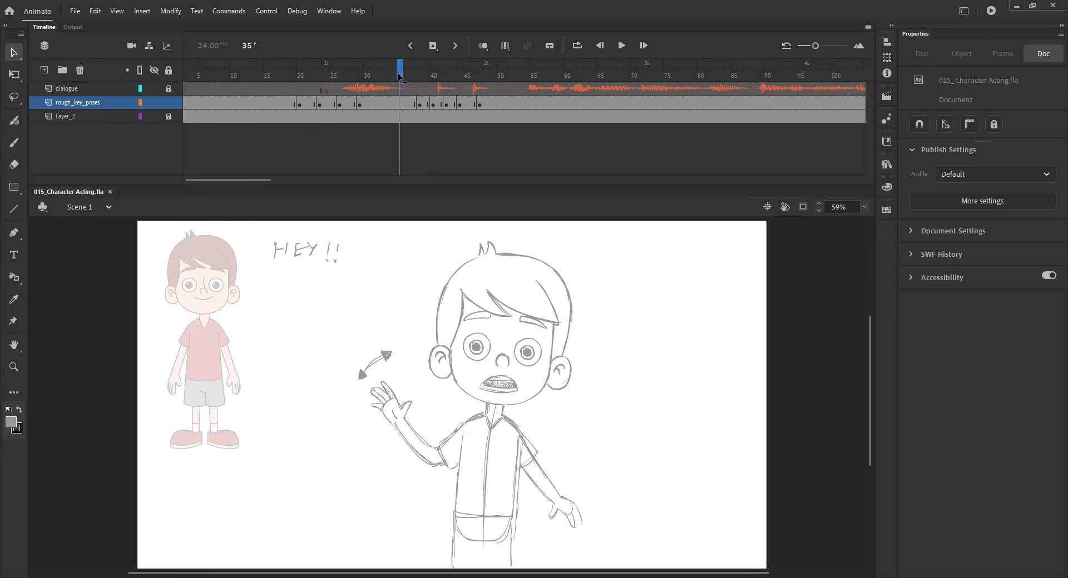
drag(399, 78, 520, 80)
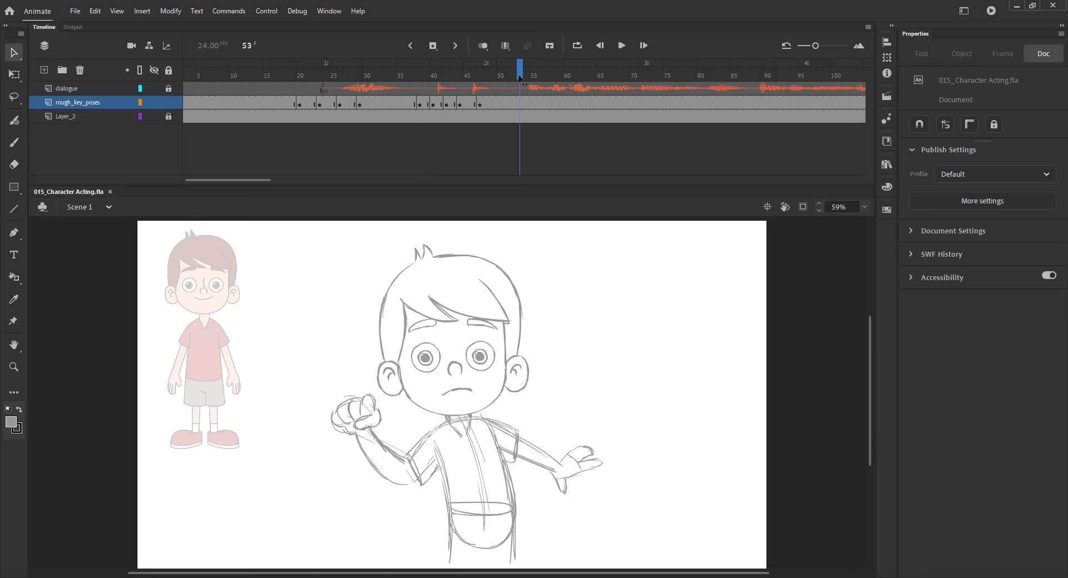
key(period)
key(F7)
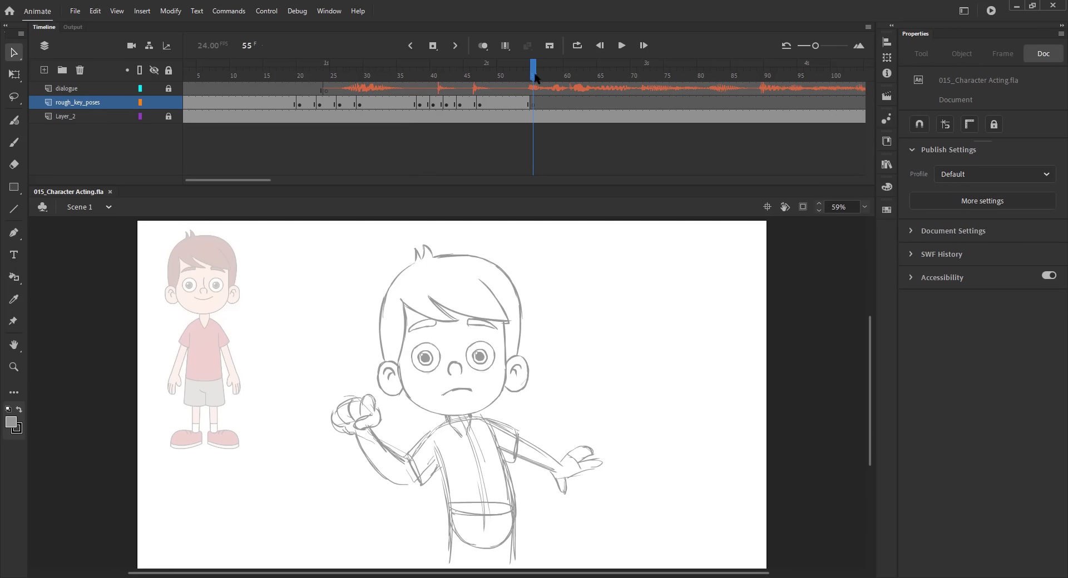
Step: Copy the head group from the waving pose, paste it in place on frame 55, turn on onion skinning, and save
key(ctrl+s)
click(386, 78)
click(489, 289)
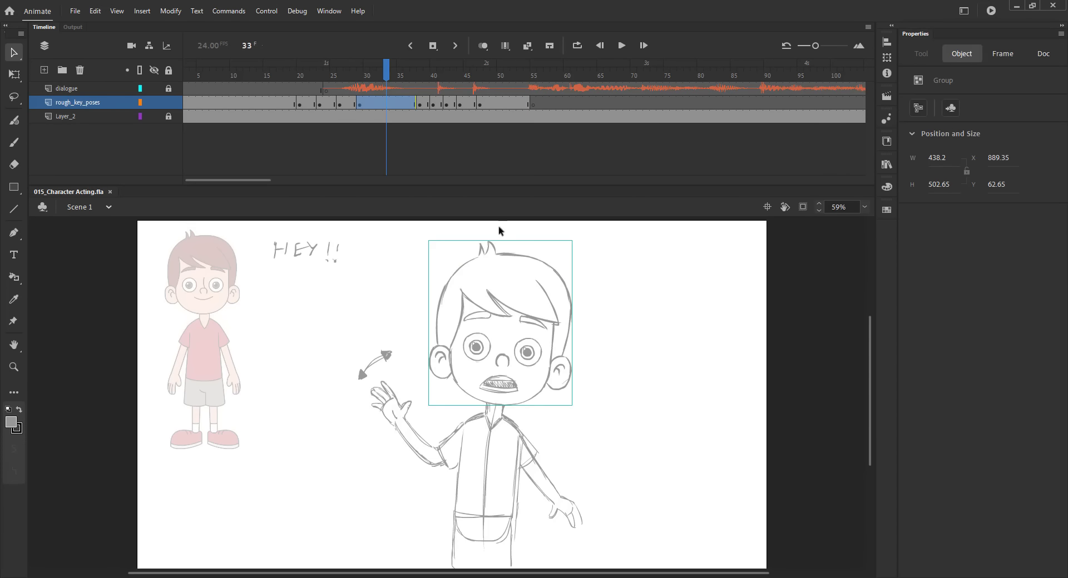
key(ctrl+c)
click(533, 78)
key(ctrl+shift+v)
click(483, 46)
key(ctrl+s)
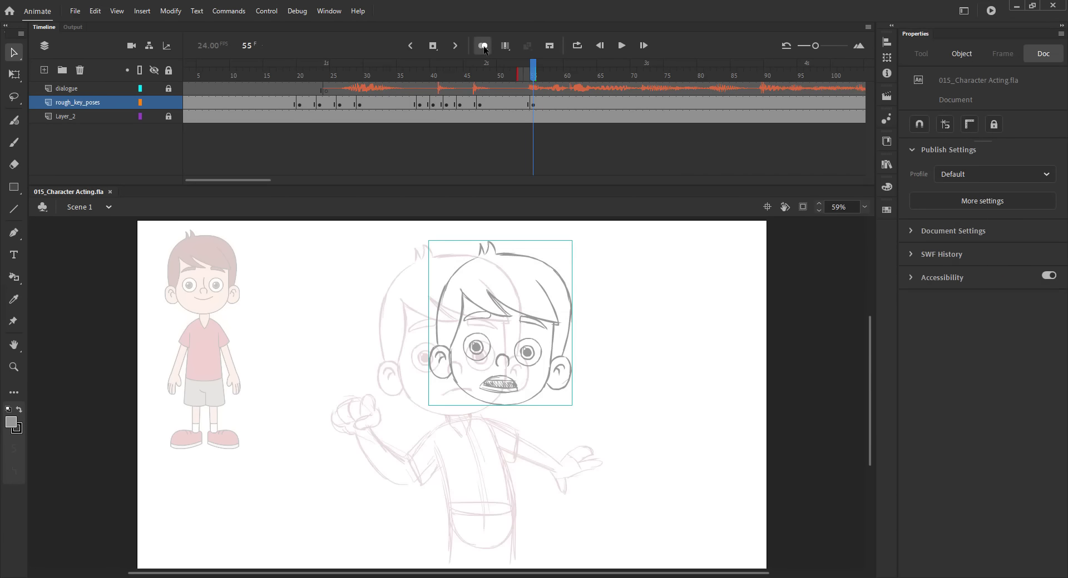
Step: Sketch the body's centre line, neck, collar and shoulder lines beneath the pasted head on frame 55
key(b)
drag(501, 405, 492, 513)
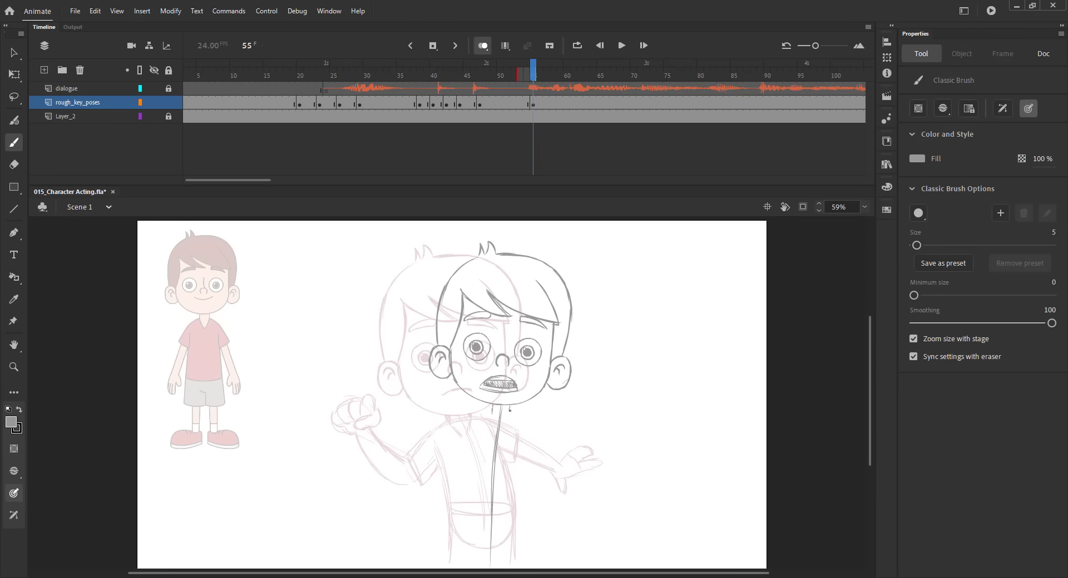
mouse_move(517, 73)
mouse_down()
mouse_move(411, 74)
mouse_move(516, 74)
mouse_up()
key(ctrl+s)
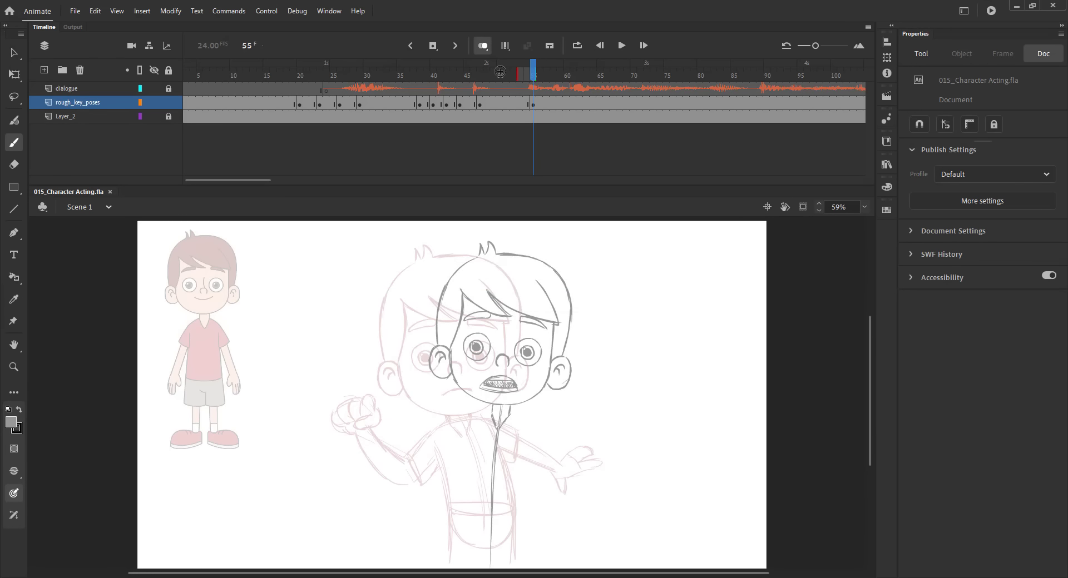
drag(487, 415, 474, 425)
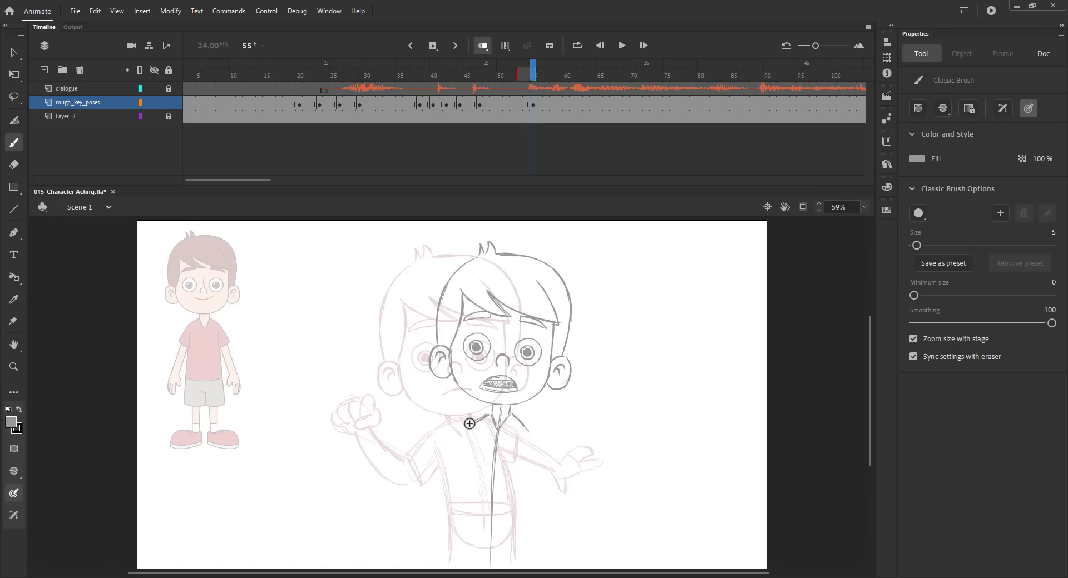
Step: Draw the sides of the torso, the shirt hem and the shorts on frame 55, and save
drag(471, 422, 465, 504)
drag(527, 434, 522, 520)
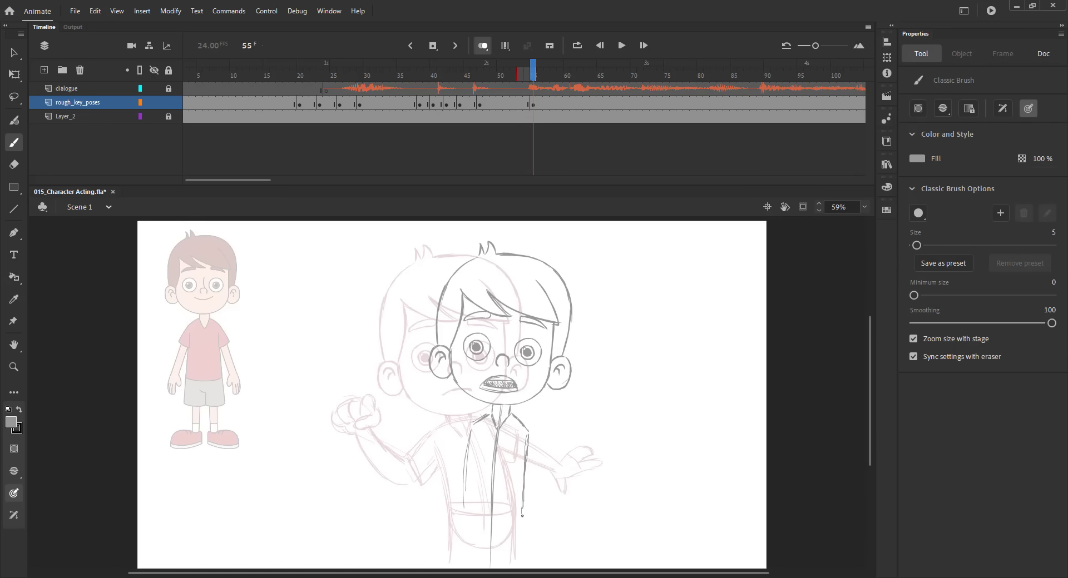
drag(456, 514, 520, 515)
mouse_move(460, 504)
mouse_down()
mouse_move(476, 540)
mouse_move(464, 529)
mouse_move(492, 542)
mouse_move(519, 517)
mouse_up()
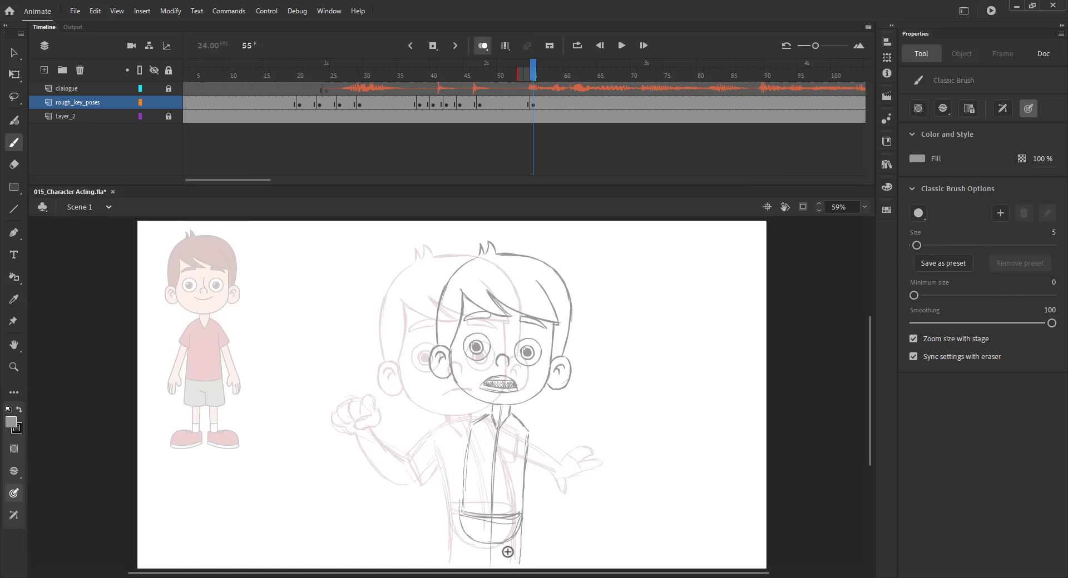
drag(465, 495, 464, 554)
drag(470, 429, 457, 559)
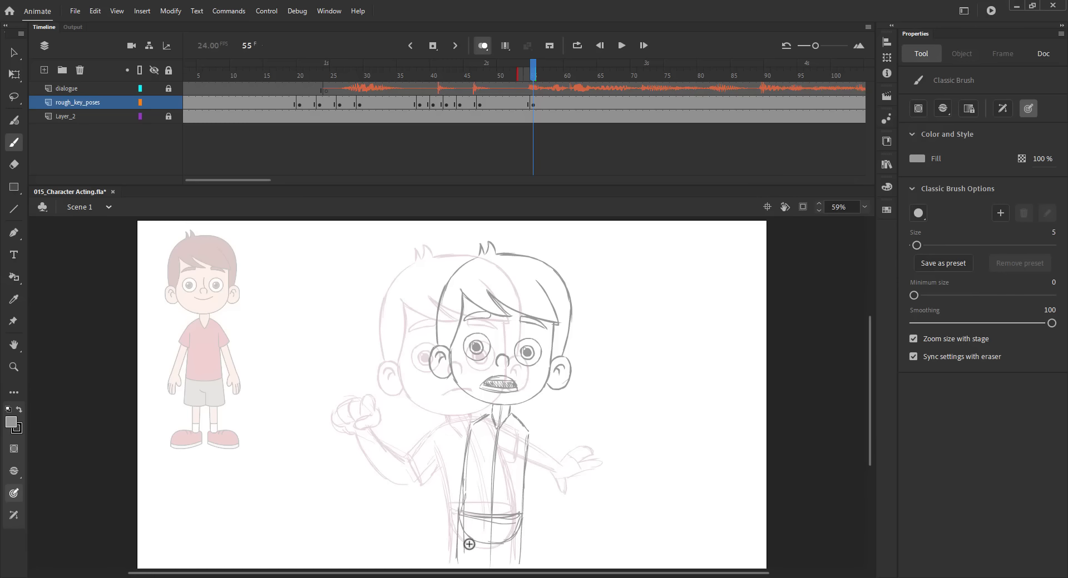
drag(529, 433, 523, 501)
key(ctrl+s)
Step: Draw the short sleeve and the lowered forearm hanging beside the body on the character's left side
mouse_move(530, 435)
mouse_down()
mouse_move(544, 461)
mouse_move(529, 430)
mouse_move(542, 460)
mouse_move(521, 470)
mouse_move(542, 462)
mouse_up()
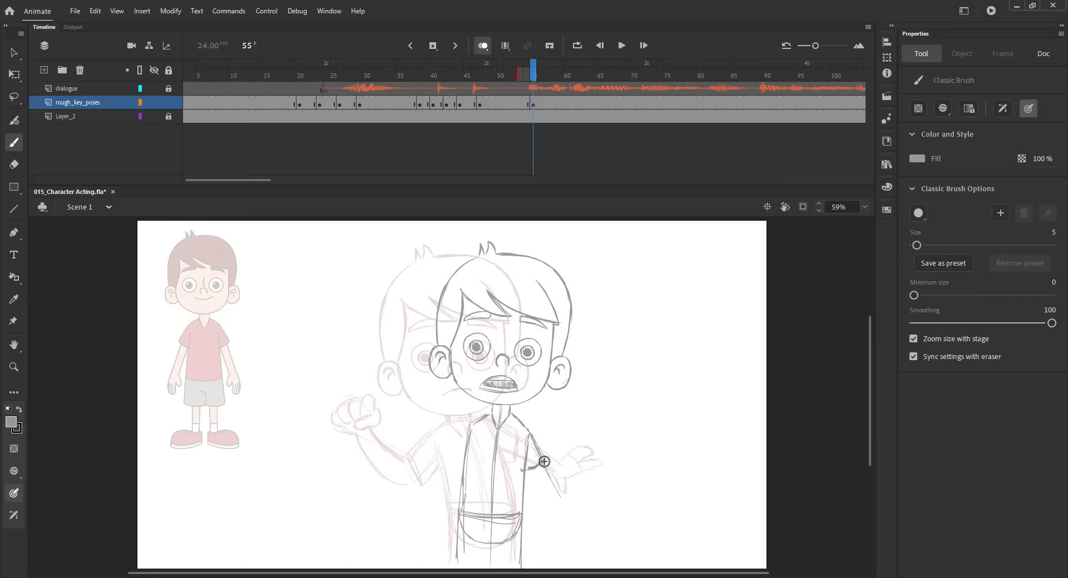
drag(546, 460, 579, 519)
drag(596, 452, 578, 523)
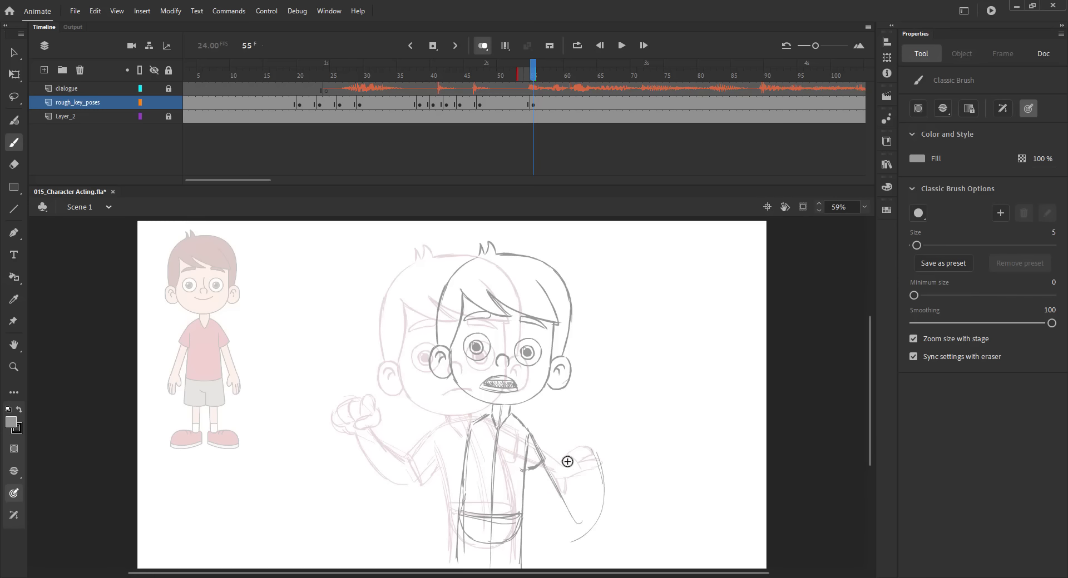
key(ctrl+z)
key(ctrl+s)
mouse_move(530, 470)
mouse_down()
mouse_move(559, 521)
mouse_move(569, 508)
mouse_move(573, 536)
mouse_up()
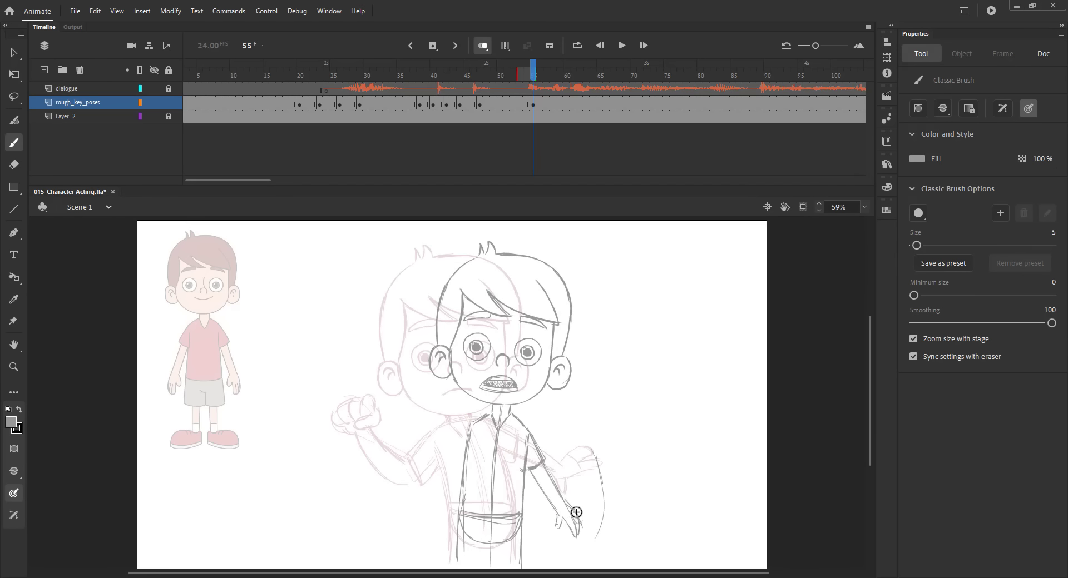
Step: Refine the lowered hand and draw a curved swing line beside it
drag(586, 460, 581, 537)
key(ctrl+s)
key(ctrl+z)
drag(565, 503, 582, 527)
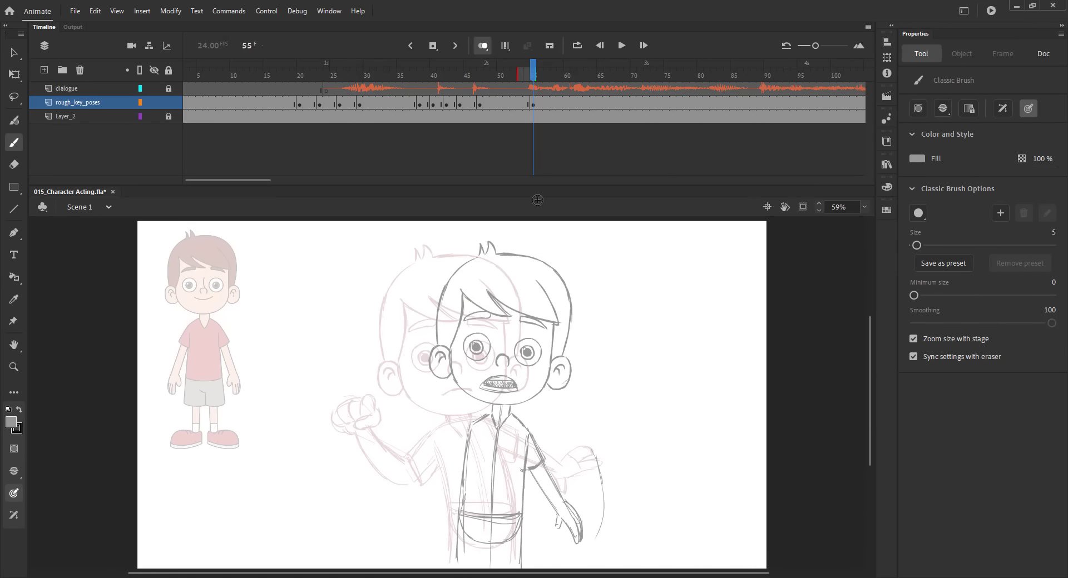
drag(600, 462, 600, 528)
Step: Scrub from the waving pose to frame 55 with onion skinning off to check the new pose
click(483, 46)
mouse_move(407, 73)
mouse_down()
mouse_move(425, 95)
mouse_move(595, 98)
mouse_move(400, 112)
mouse_move(576, 91)
mouse_move(533, 91)
mouse_up()
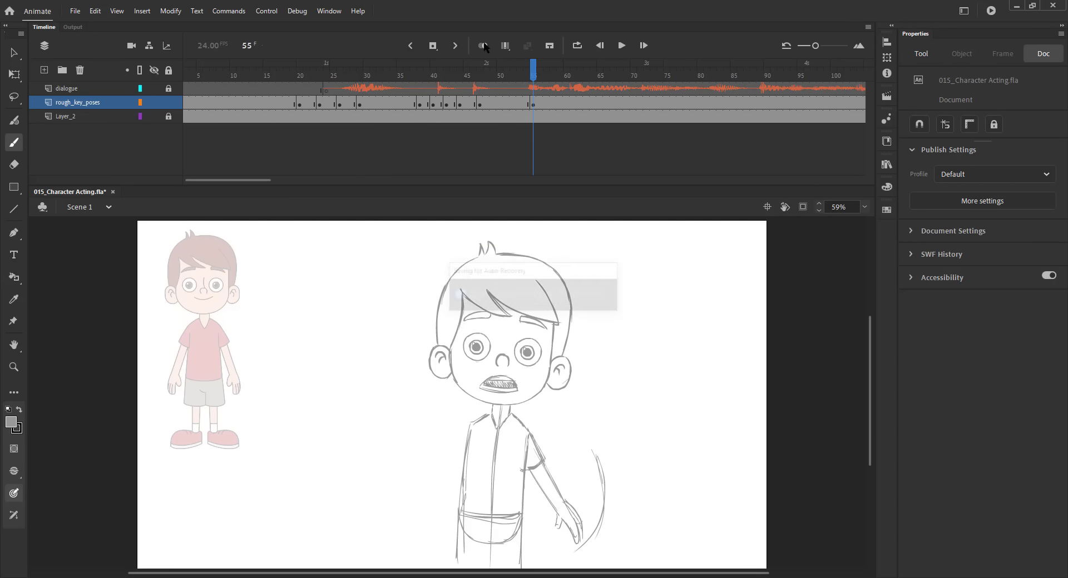
click(483, 45)
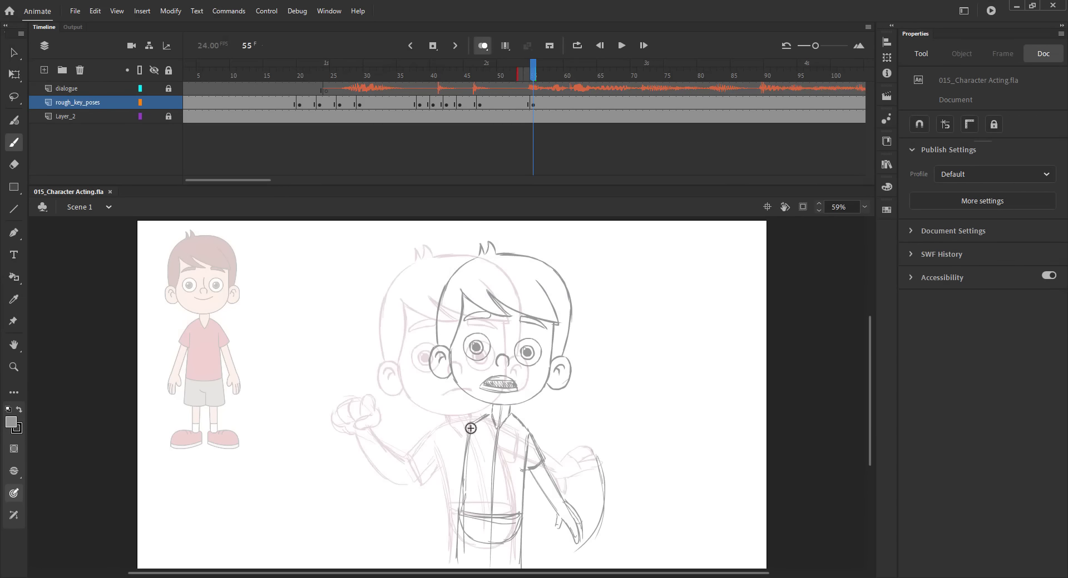
Step: Draw the sleeve, bent arm and open upturned palm of the raised arm on frame 55, and save
drag(444, 443, 472, 421)
key(ctrl+z)
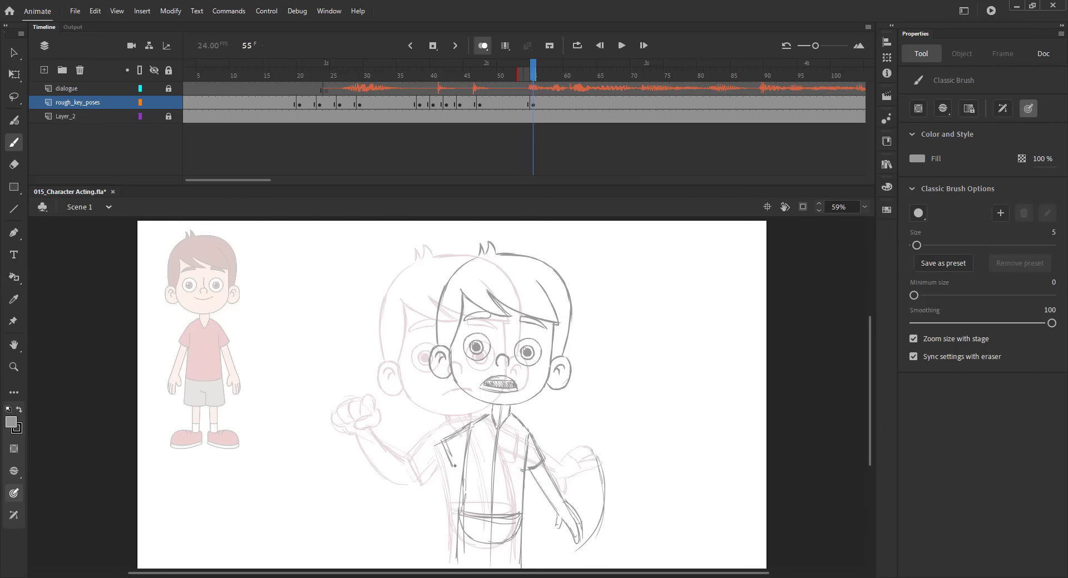
mouse_move(416, 436)
mouse_down()
mouse_move(395, 417)
mouse_move(413, 461)
mouse_up()
mouse_move(384, 421)
mouse_down()
mouse_move(426, 464)
mouse_move(452, 459)
mouse_move(423, 444)
mouse_move(392, 396)
mouse_up()
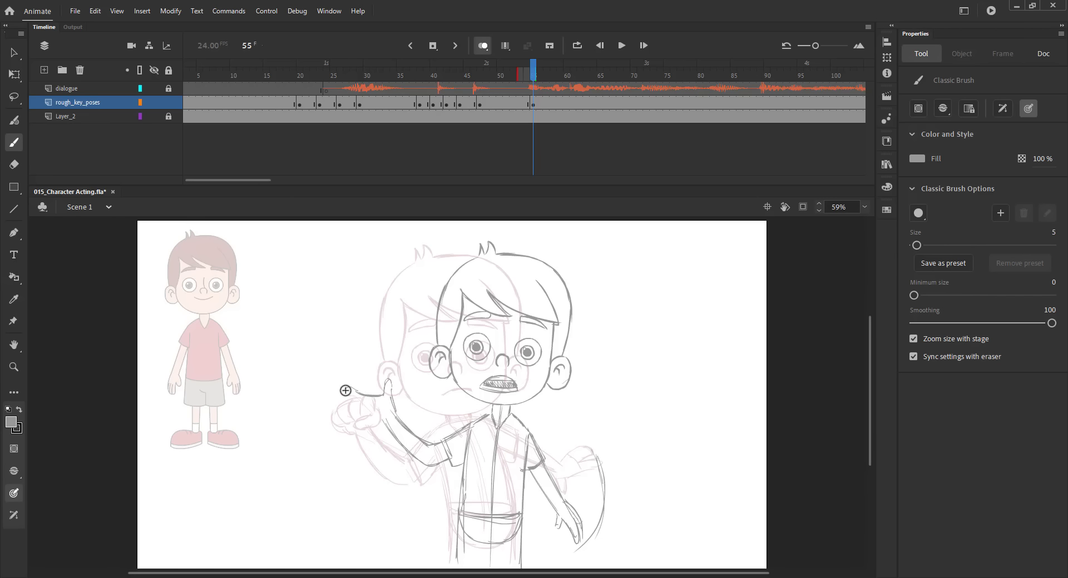
mouse_move(344, 404)
mouse_down()
mouse_move(366, 415)
mouse_move(355, 403)
mouse_move(382, 400)
mouse_move(428, 467)
mouse_up()
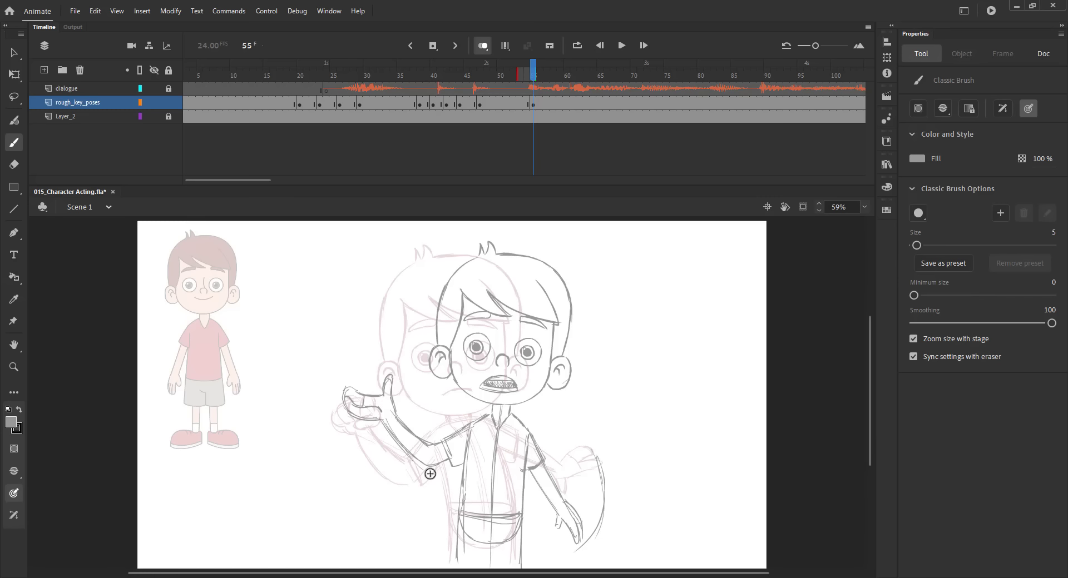
key(ctrl+s)
key(v)
double_click(476, 351)
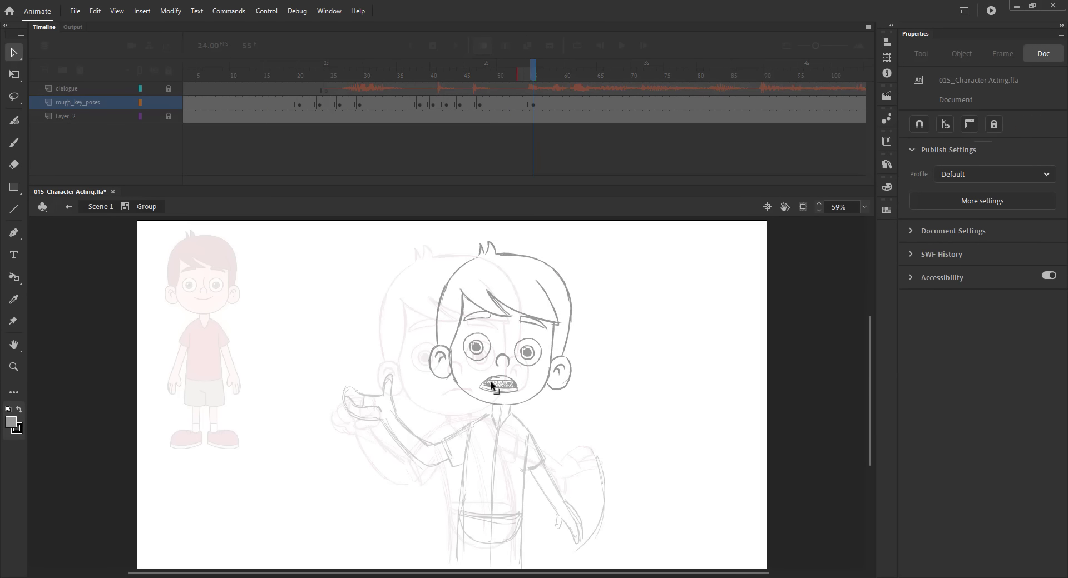
click(497, 389)
key(Delete)
key(ctrl+s)
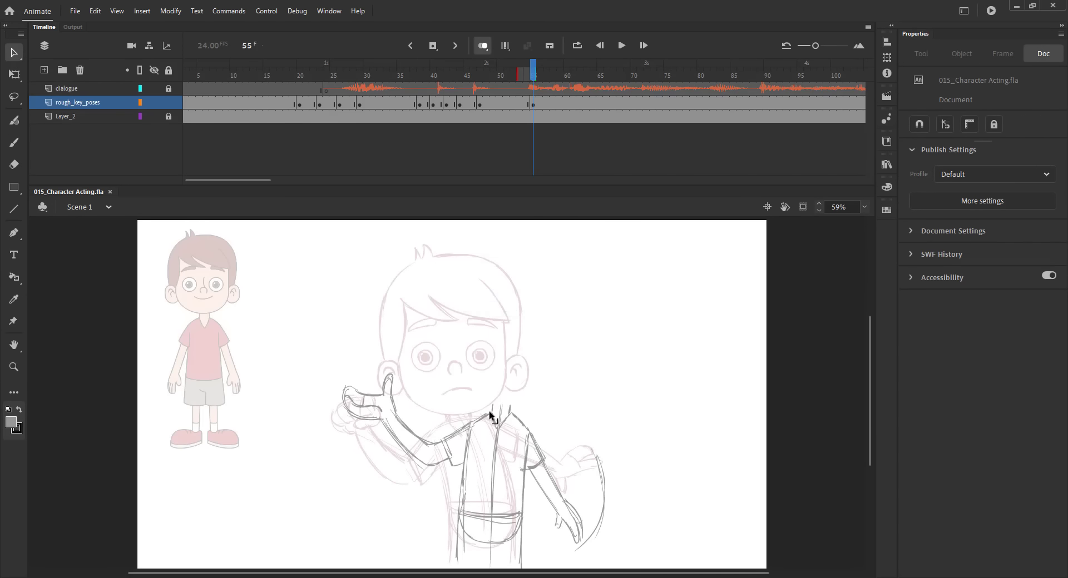
key(ctrl+z)
Step: Replace the mouth inside the head group with an open toothy smile and draw lower eyelid lines across both eyes
double_click(501, 376)
click(498, 385)
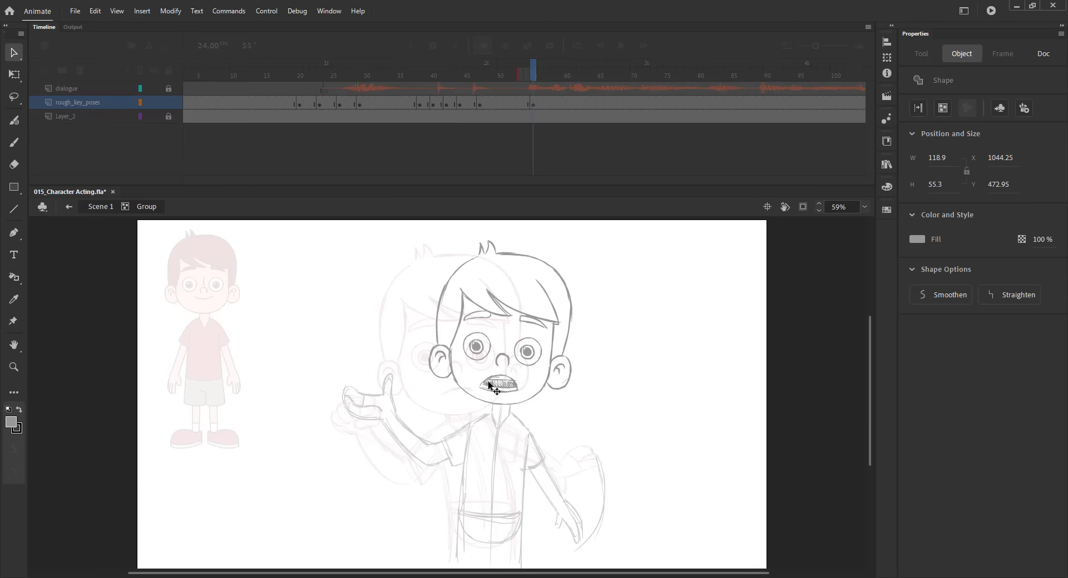
key(Delete)
key(ctrl+s)
key(b)
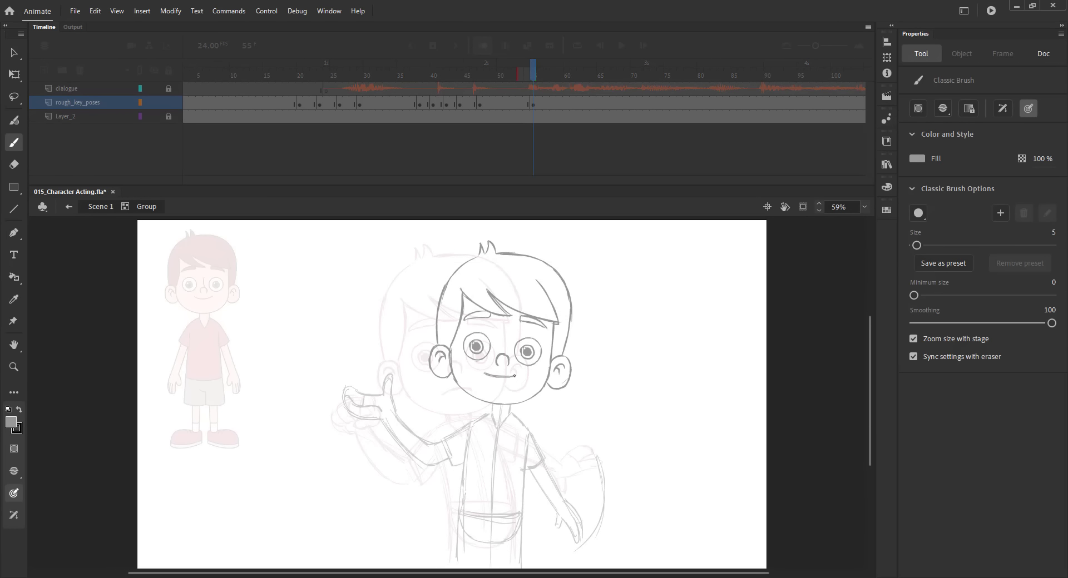
drag(520, 378, 485, 377)
key(ctrl+s)
key(ctrl+s)
Step: Lasso and delete the eye outlines below the lower eyelid lines, restore the full stage view, and save
key(z)
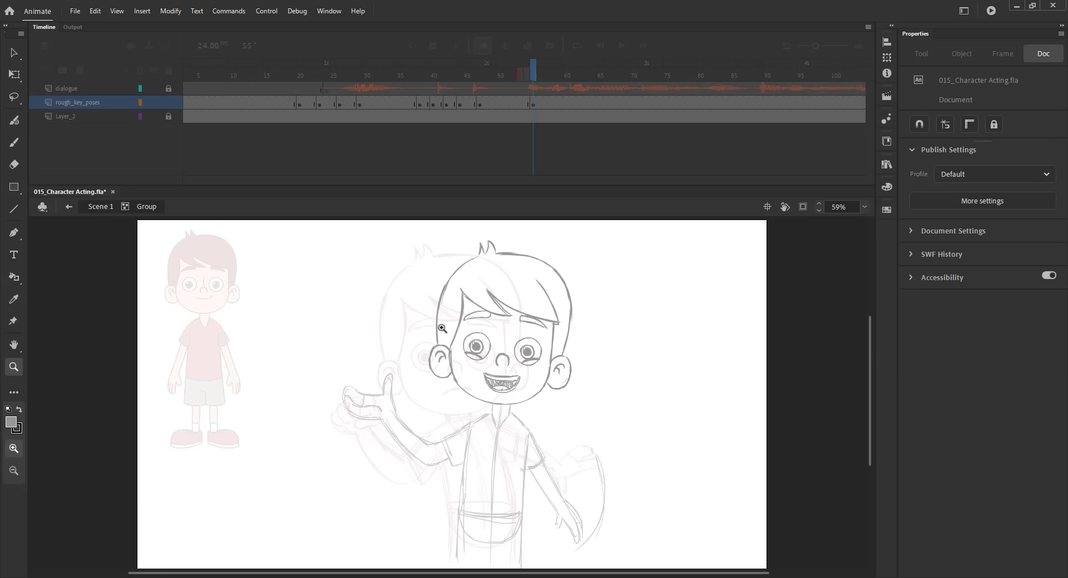
click(524, 361)
key(l)
mouse_move(474, 441)
mouse_down()
mouse_move(484, 425)
mouse_move(467, 452)
mouse_up()
click(467, 453)
drag(328, 398, 264, 410)
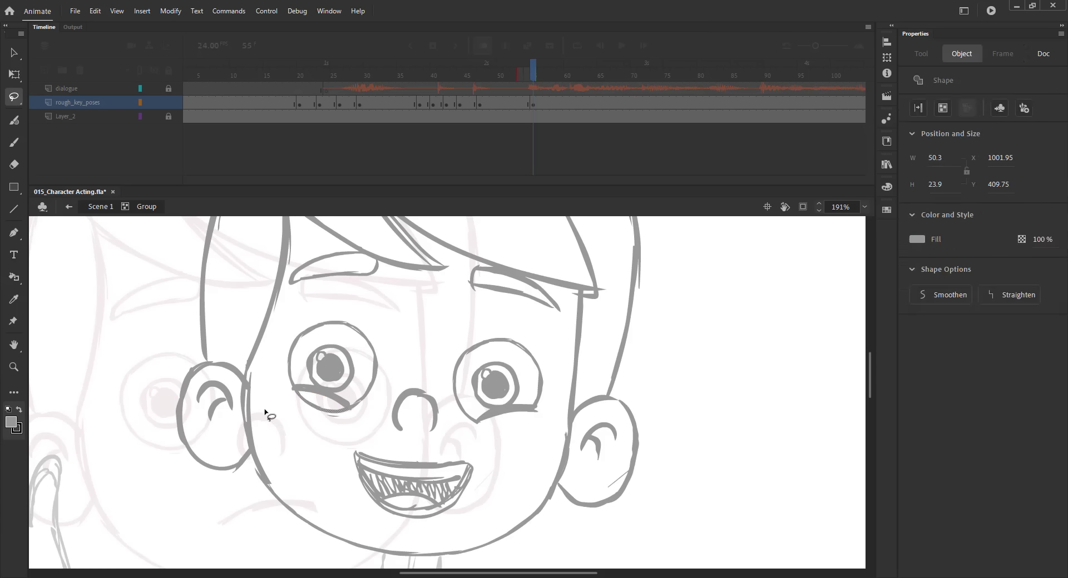
key(Delete)
key(ctrl+2)
key(ctrl+s)
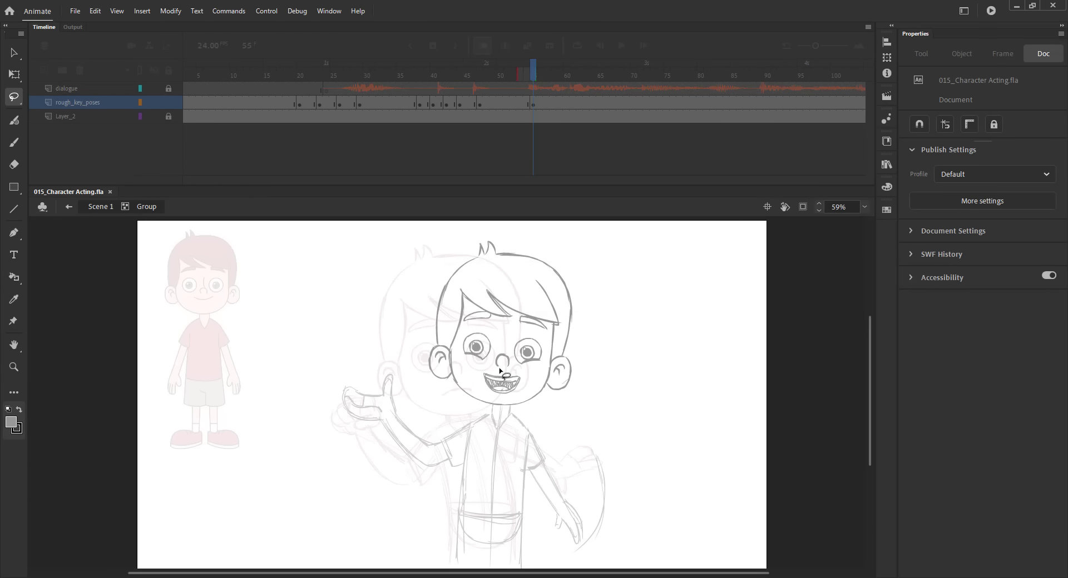
Step: Rework the eyebrows of the smiling face, return from the head group to the scene, and save
key(b)
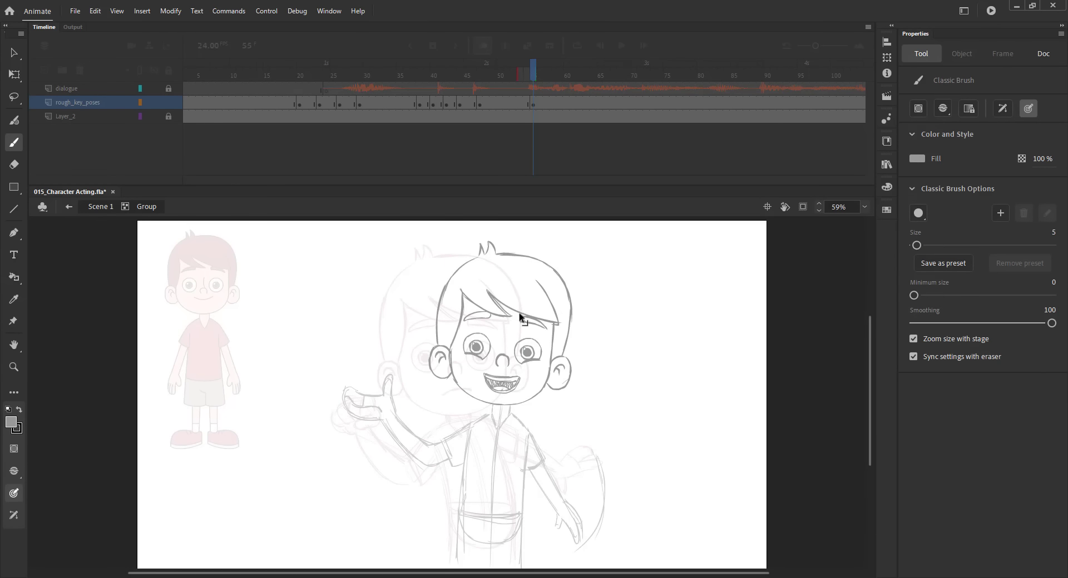
drag(522, 315, 547, 323)
double_click(336, 298)
key(ctrl+s)
key(v)
click(331, 301)
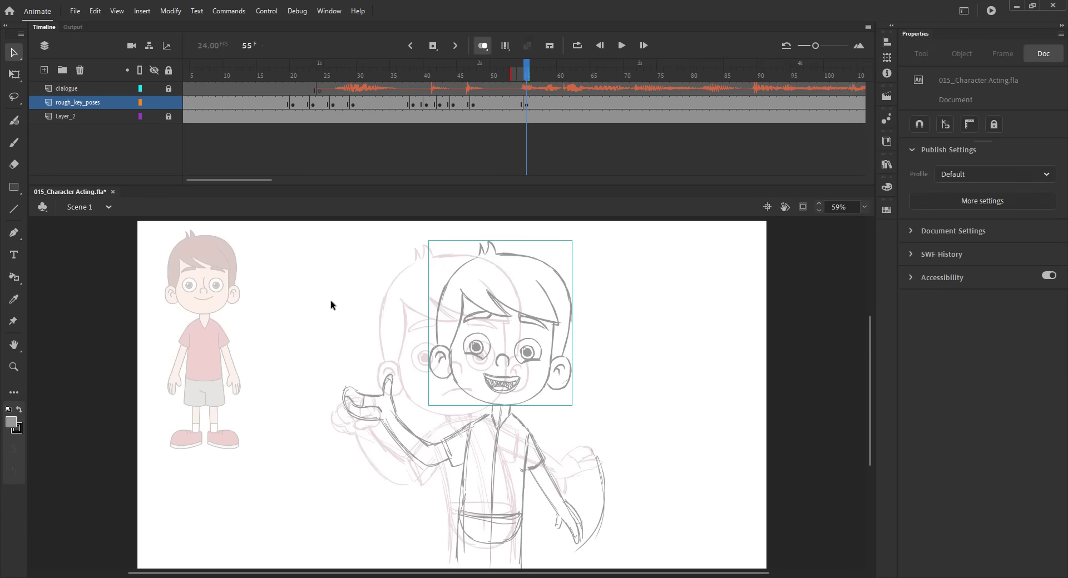
key(ctrl+s)
Step: Play and scrub the sequence from the start to check the open-palm and fist poses against the dialogue
drag(525, 72, 139, 136)
key(Return)
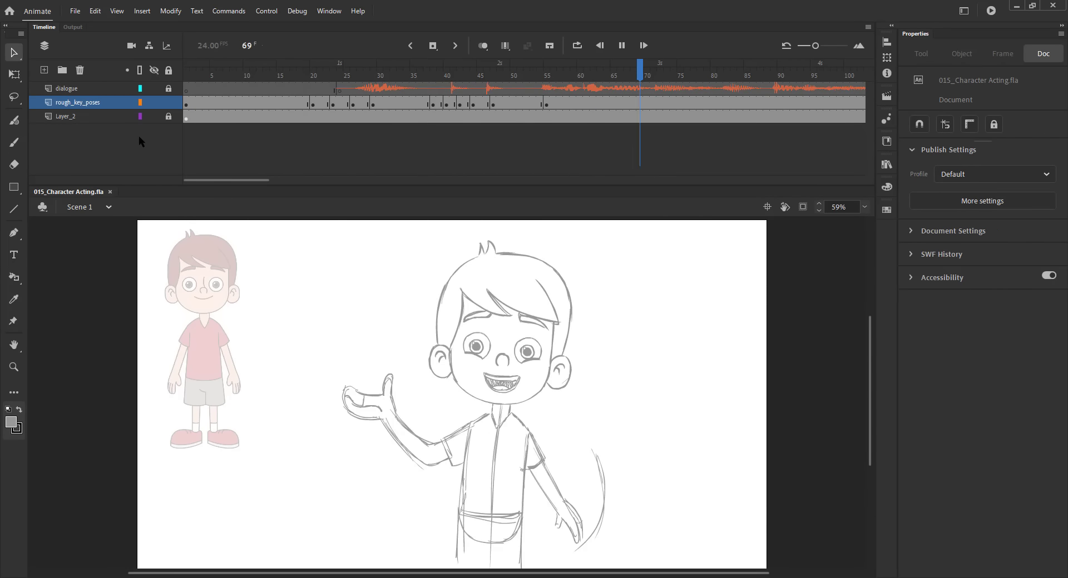
key(Return)
drag(475, 70, 185, 135)
key(Return)
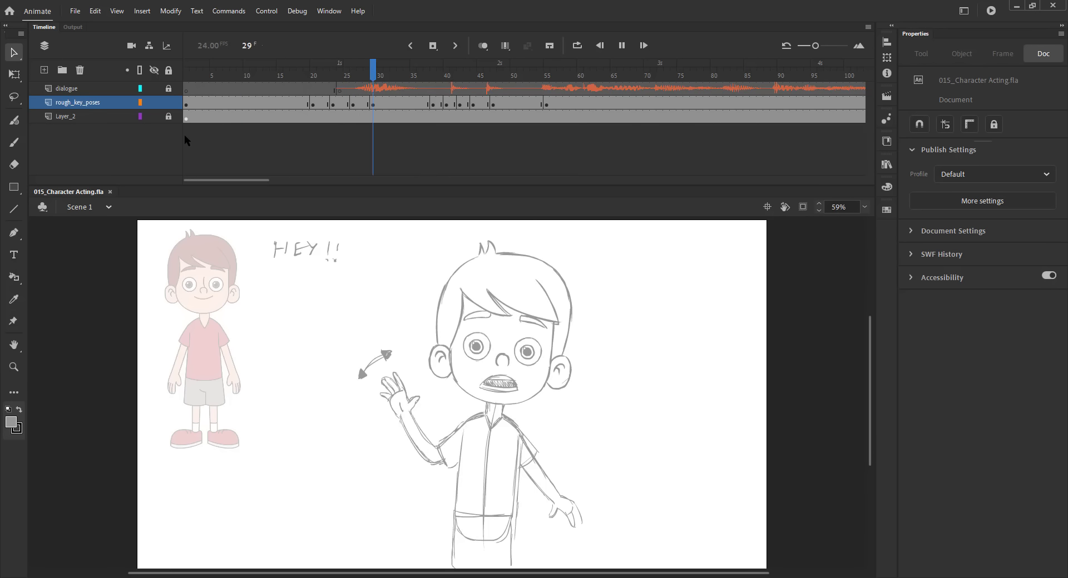
drag(438, 83, 489, 83)
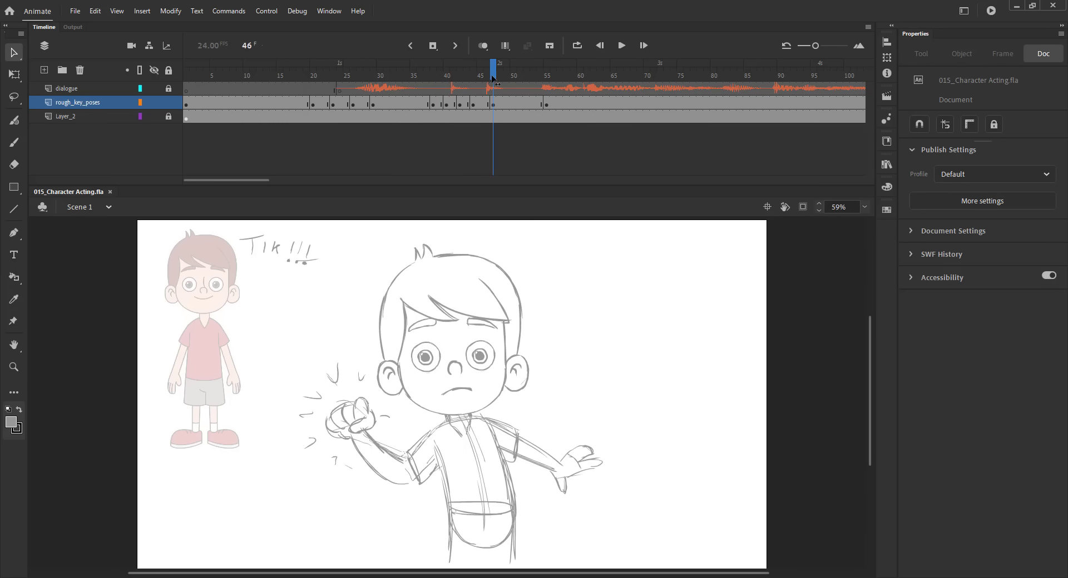
Step: Shift the last fist keyframe before the open-palm pose one frame earlier and play back the revised timing
click(493, 103)
click(321, 102)
key(Return)
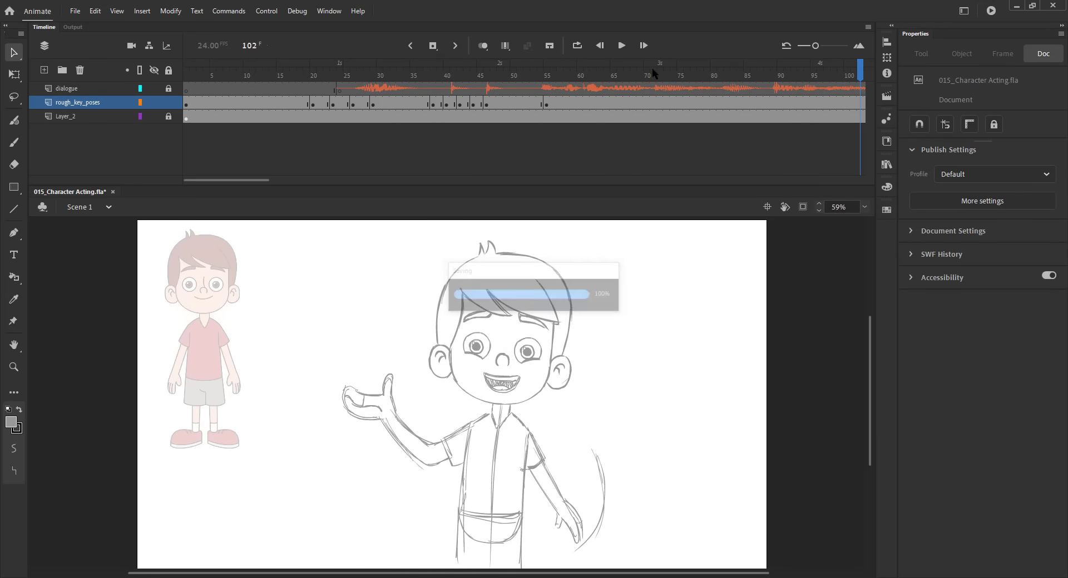
Step: Scrub the dialogue past the open-palm pose and insert a blank keyframe at frame 80 on the rough_key_poses layer
mouse_move(586, 70)
mouse_down()
mouse_move(786, 74)
mouse_move(474, 76)
mouse_move(733, 89)
mouse_up()
key(F7)
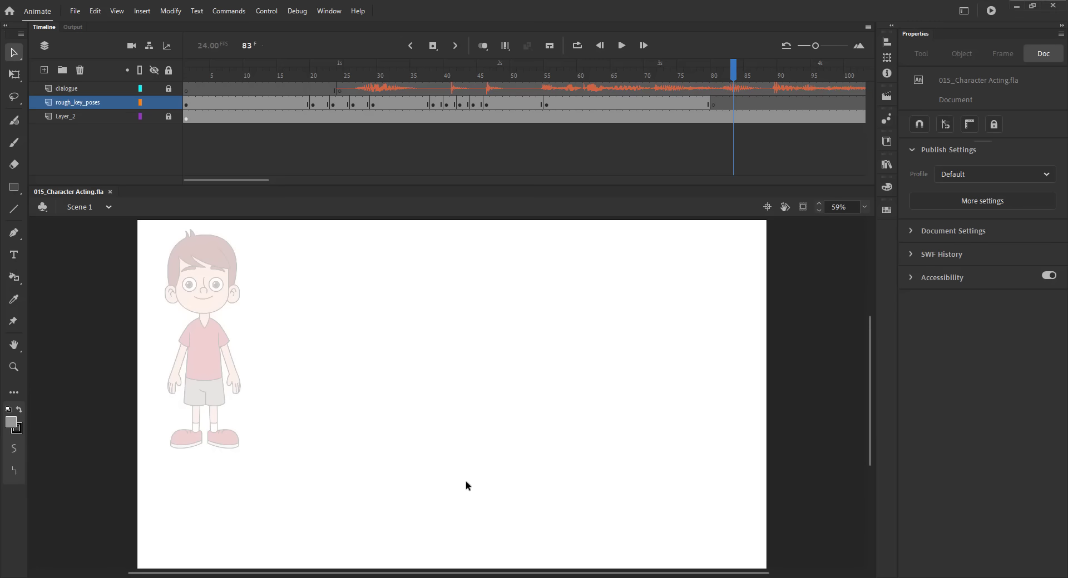
mouse_move(568, 84)
mouse_down()
mouse_move(614, 92)
mouse_move(590, 94)
mouse_move(687, 94)
mouse_up()
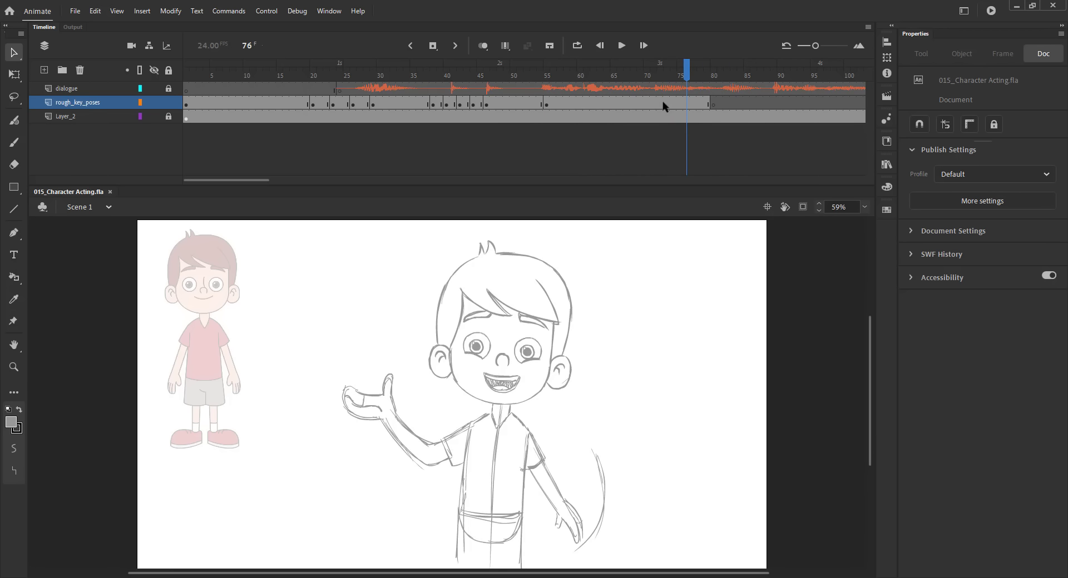
Step: Copy the smiling head group from the open-palm pose, paste it in place on frame 80, and turn on onion skinning
click(498, 279)
key(ctrl+c)
click(714, 82)
key(ctrl+shift+v)
click(483, 47)
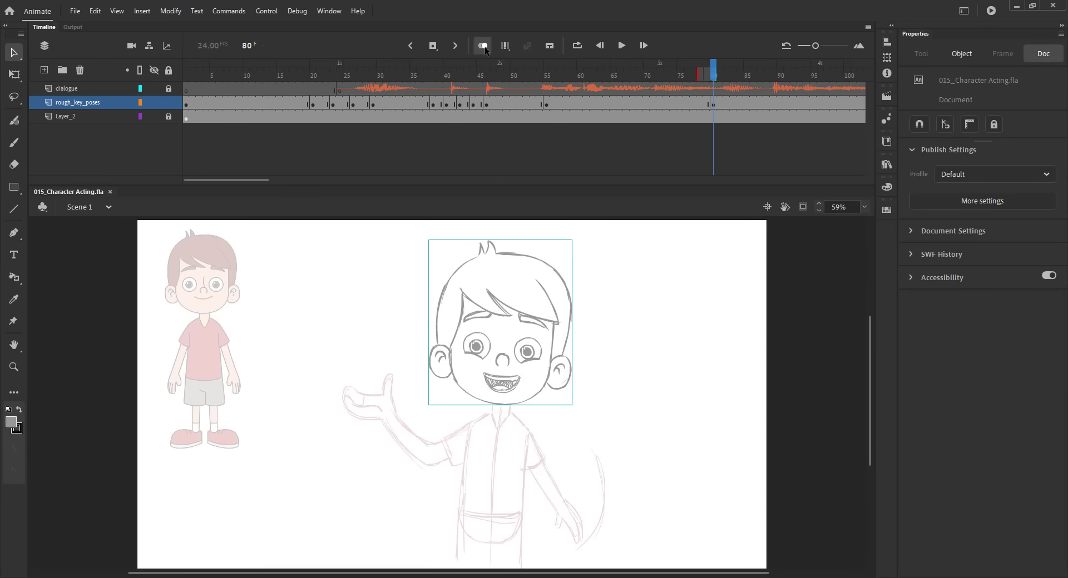
Step: Shift the pasted head toward the open palm and tilt it slightly with Free Transform
key(q)
drag(406, 255, 363, 277)
click(356, 278)
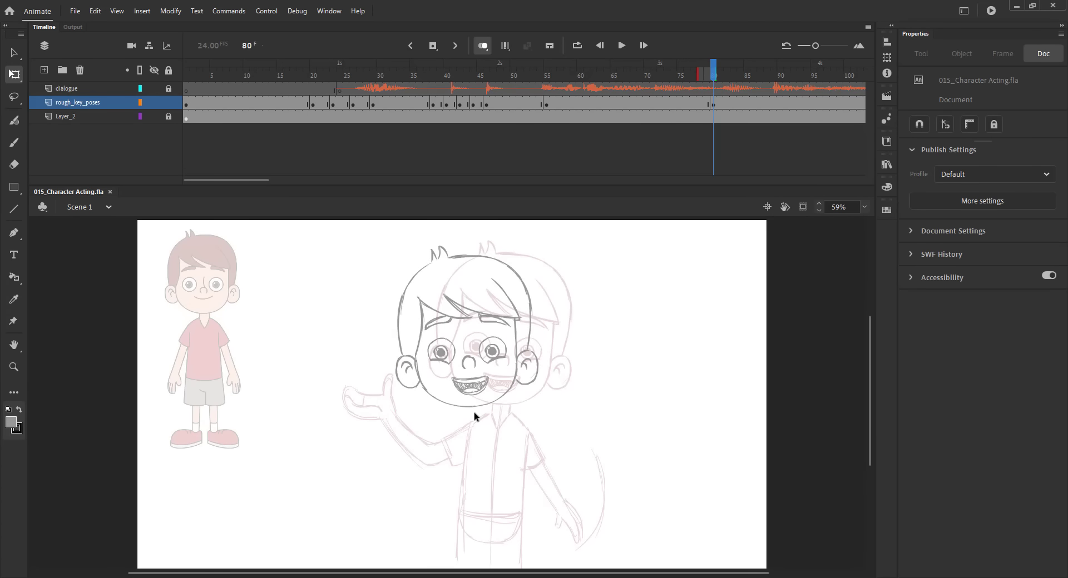
Step: Sketch the neck, collar, leaning torso and top of the shorts beneath the head on frame 80 with the Classic Brush, and save
key(b)
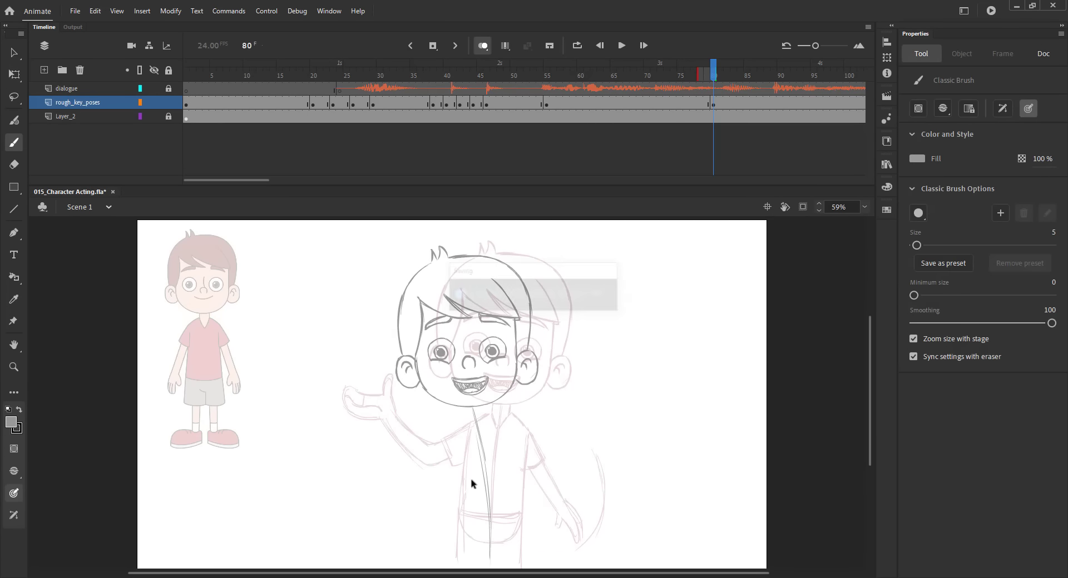
key(.)
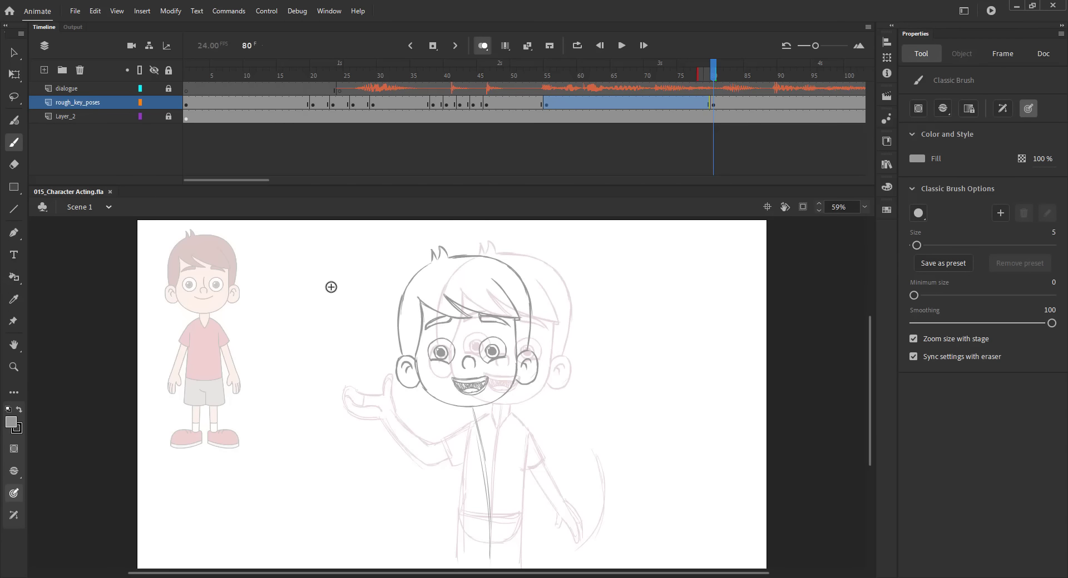
mouse_move(466, 409)
mouse_down()
mouse_move(482, 417)
mouse_move(450, 438)
mouse_move(519, 516)
mouse_move(521, 568)
mouse_up()
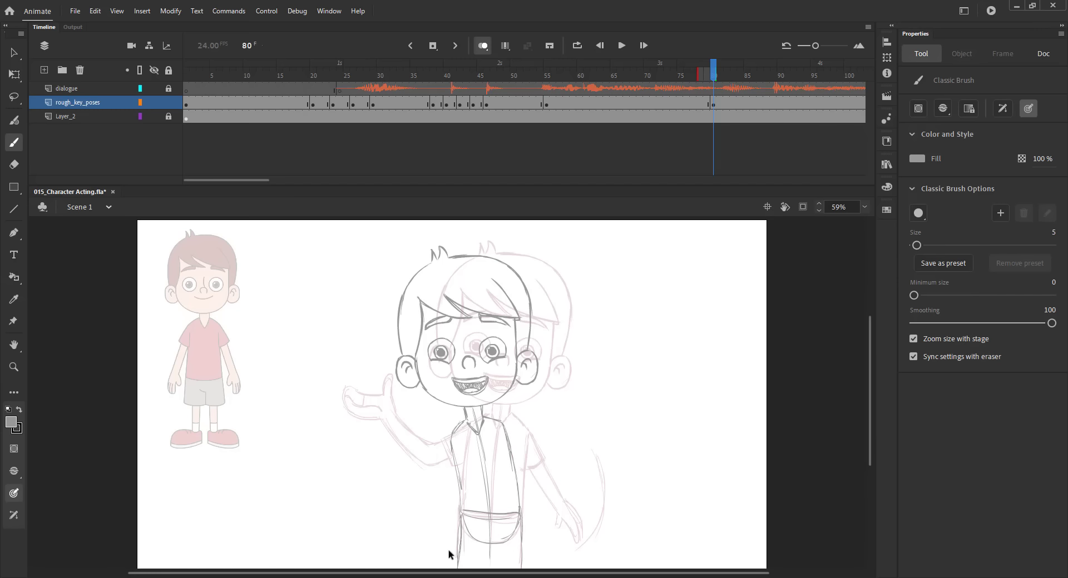
key(ctrl+s)
Step: Sketch both shirt sleeves on frame 80, extending a first arm line down and outward on the reference character's side, and save
drag(517, 431, 524, 460)
key(ctrl+z)
drag(464, 424, 403, 483)
drag(446, 439, 428, 457)
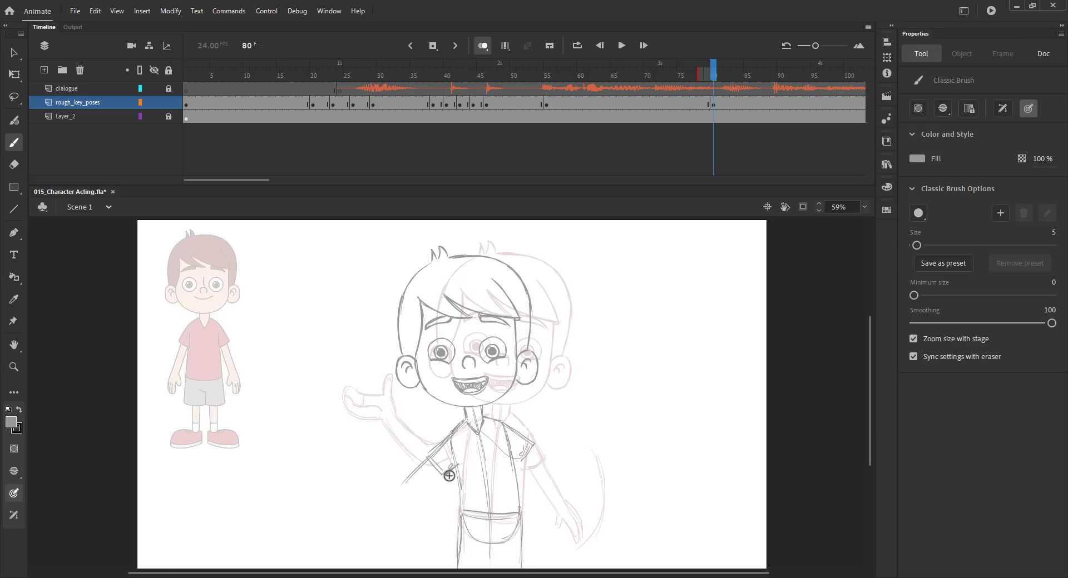
key(ctrl+s)
Step: Sketch both arms spread outward and downward with open hands on frame 80, and save
drag(525, 458, 576, 470)
drag(526, 463, 568, 481)
drag(533, 445, 579, 471)
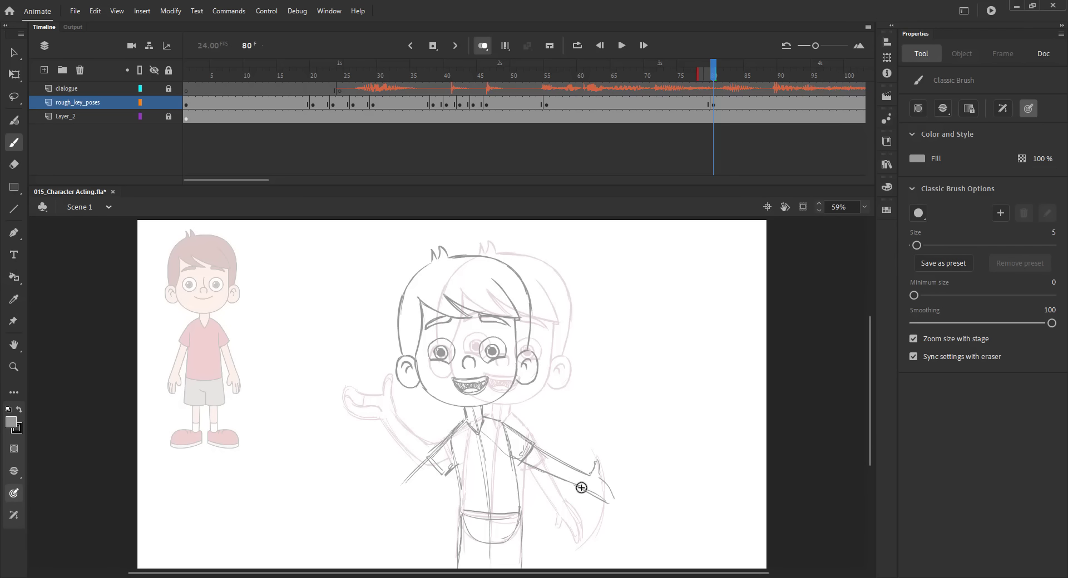
drag(601, 492, 618, 503)
mouse_move(450, 449)
mouse_down()
mouse_move(409, 495)
mouse_move(366, 516)
mouse_move(392, 509)
mouse_up()
key(ctrl+s)
key(ctrl+z)
key(ctrl+z)
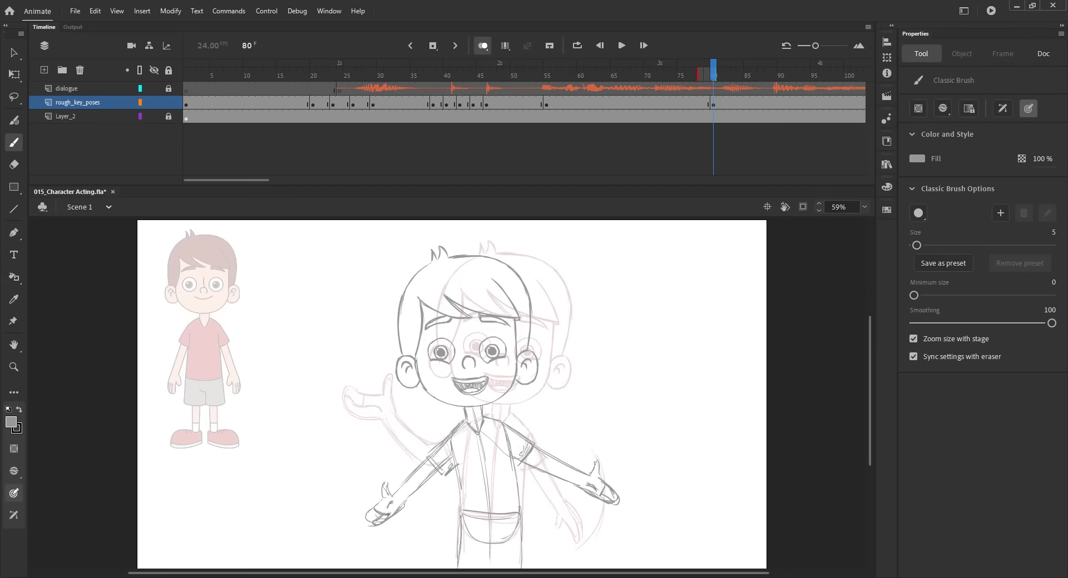
key(ctrl+s)
Step: Open the head group on frame 80 and erase the eyebrow on the side away from the reference character, then save
key(v)
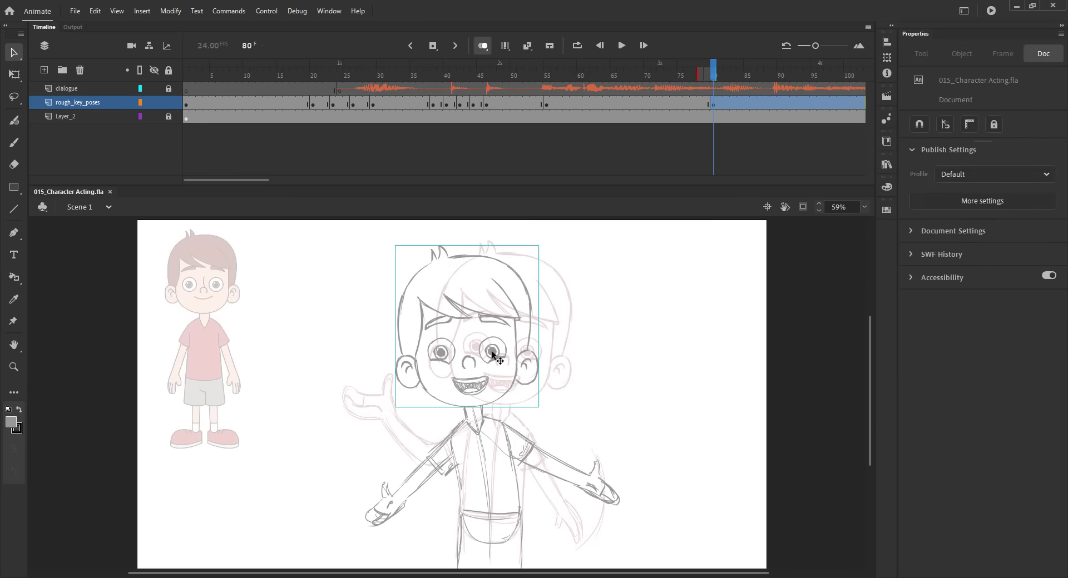
double_click(492, 352)
click(381, 346)
click(453, 386)
click(477, 343)
key(ctrl+a)
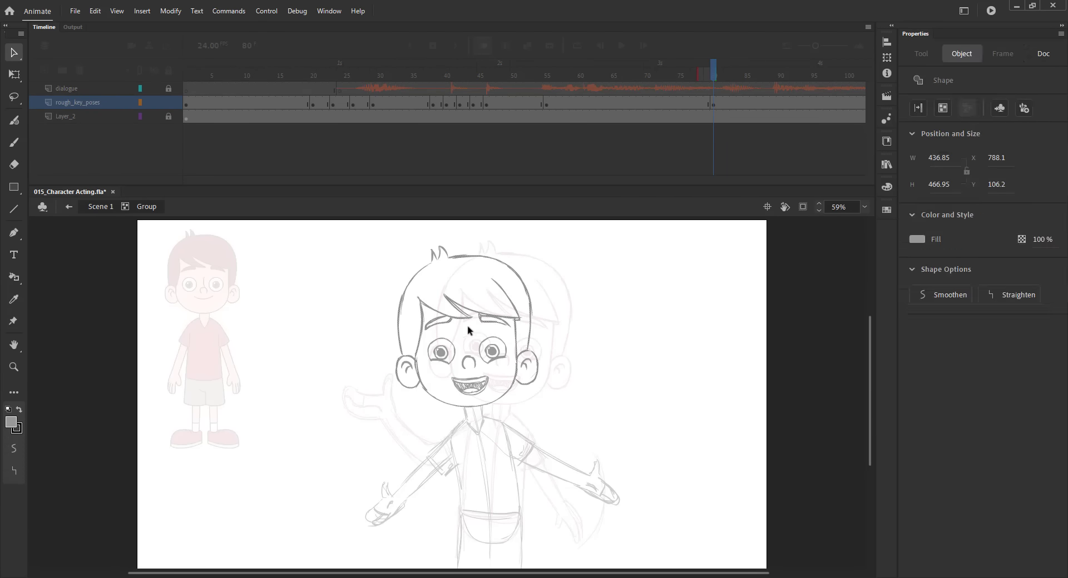
click(463, 330)
key(ctrl+a)
key(ctrl+space)
drag(349, 261, 590, 397)
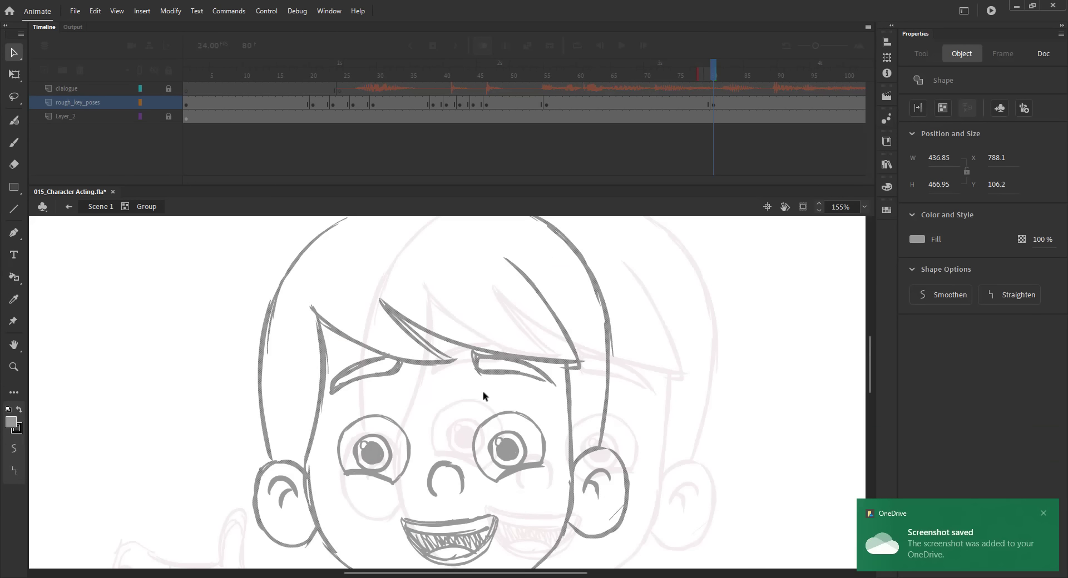
click(484, 398)
key(e)
mouse_move(472, 357)
mouse_down()
mouse_move(544, 376)
mouse_move(474, 366)
mouse_up()
key(ctrl+s)
Step: Draw a lowered, hatched eyebrow close above the eye where the brow was erased, reshape and hatch the other eyebrow, and save
key(b)
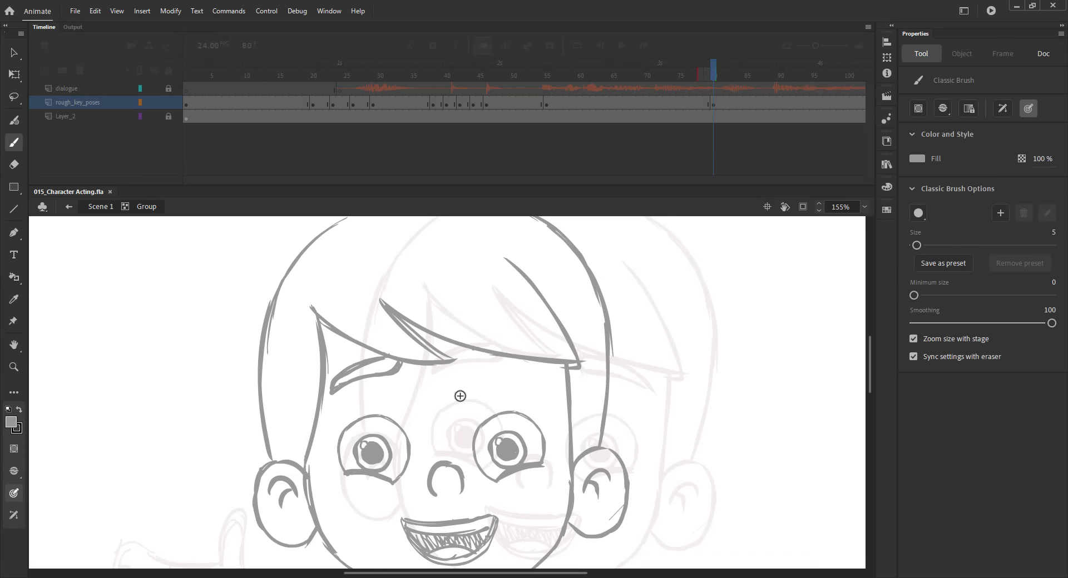
mouse_move(492, 413)
mouse_down()
mouse_move(459, 394)
mouse_move(536, 406)
mouse_move(497, 417)
mouse_move(538, 406)
mouse_up()
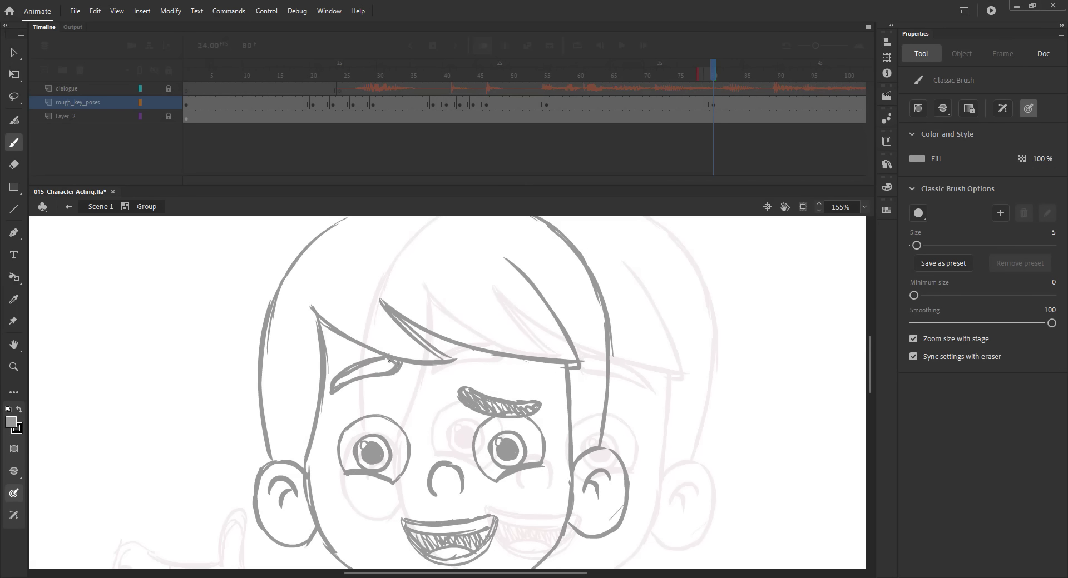
key(e)
mouse_move(353, 374)
mouse_down()
mouse_move(339, 389)
mouse_move(403, 362)
mouse_move(337, 381)
mouse_move(365, 362)
mouse_move(344, 367)
mouse_move(331, 381)
mouse_up()
key(b)
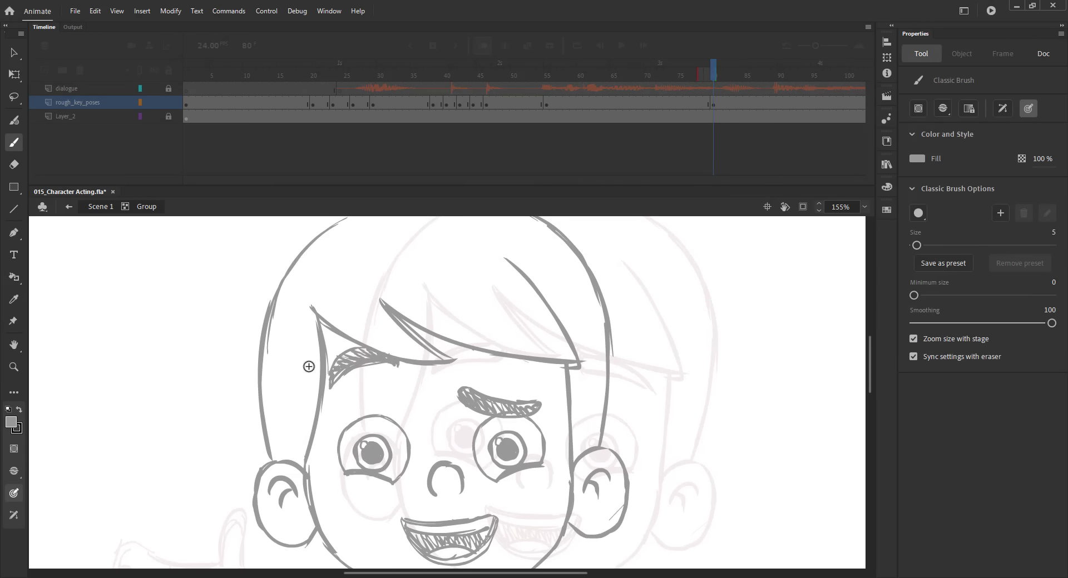
key(ctrl+s)
Step: Erase the lower eyelid lines in the frame 80 head group, close both eyes with rounded outlines, exit the group and save
key(ctrl+2)
key(v)
click(102, 209)
double_click(438, 352)
key(z)
drag(385, 331, 553, 401)
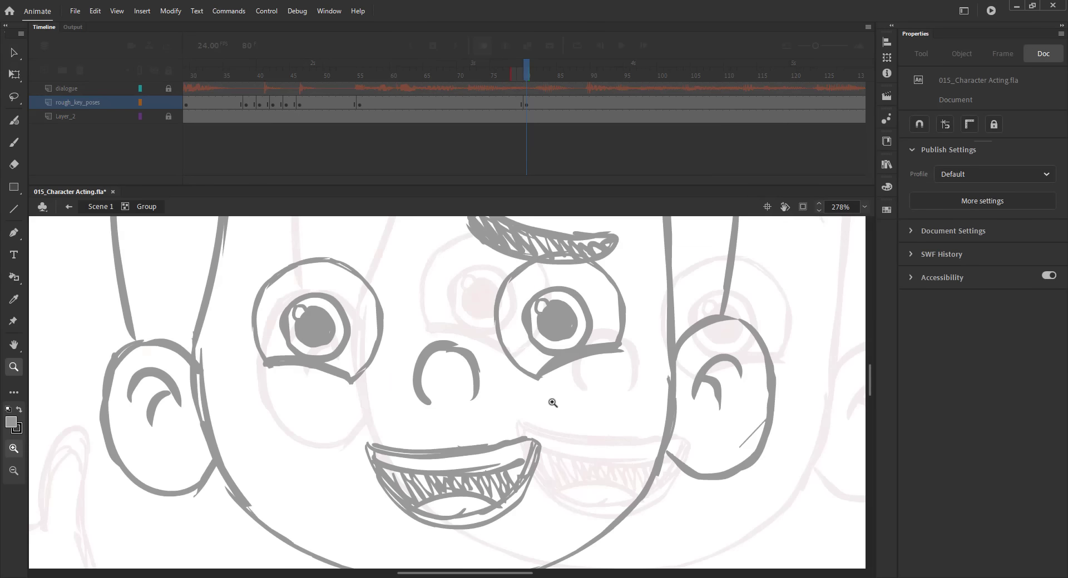
key(b)
key(e)
drag(278, 361, 323, 369)
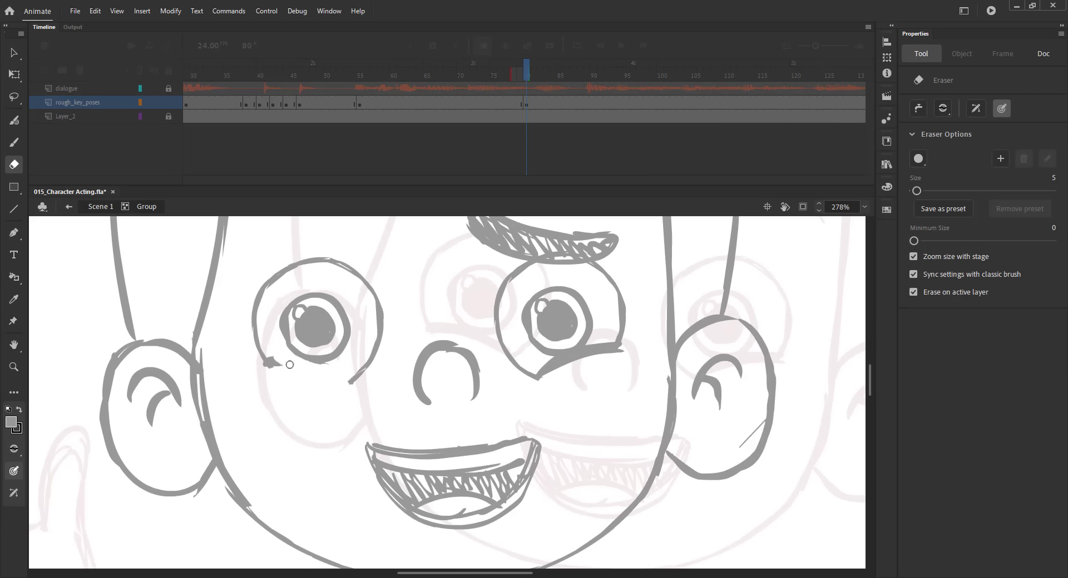
mouse_move(545, 368)
mouse_down()
mouse_move(615, 341)
mouse_move(590, 364)
mouse_move(539, 382)
mouse_up()
key(b)
drag(264, 362, 348, 385)
key(ctrl+2)
key(ctrl+e)
key(ctrl+s)
Step: Move the frame 80 head group slightly down, tilt it counterclockwise with Free Transform, and save
key(v)
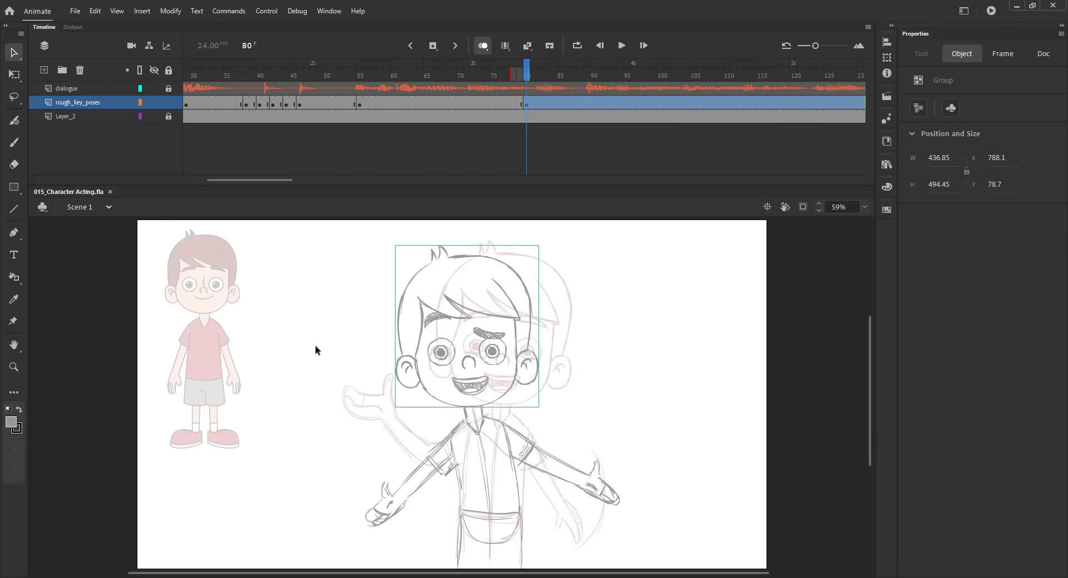
click(316, 347)
click(451, 313)
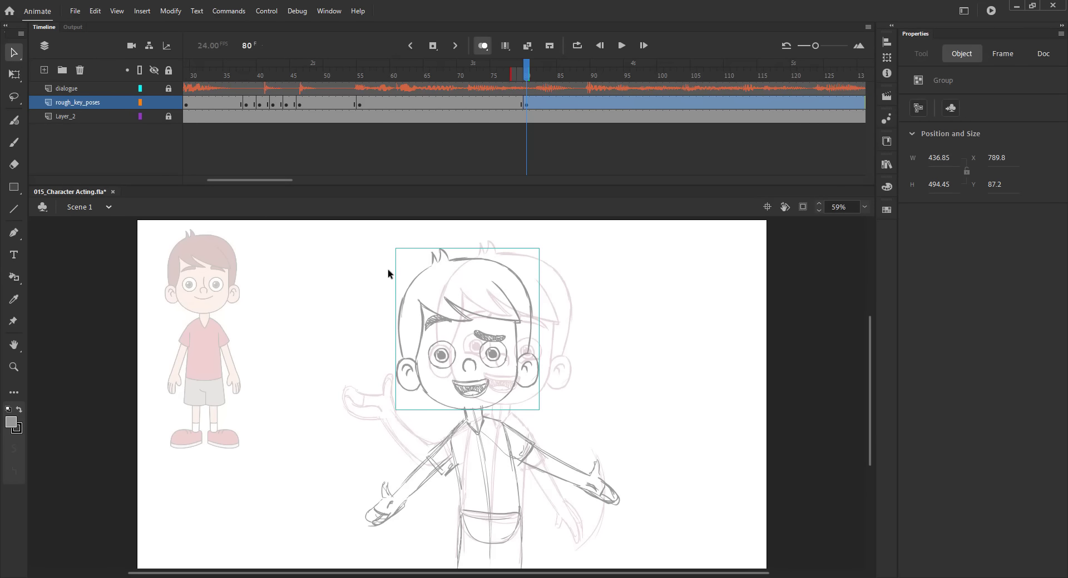
key(q)
drag(393, 248, 384, 257)
click(349, 279)
key(ctrl+s)
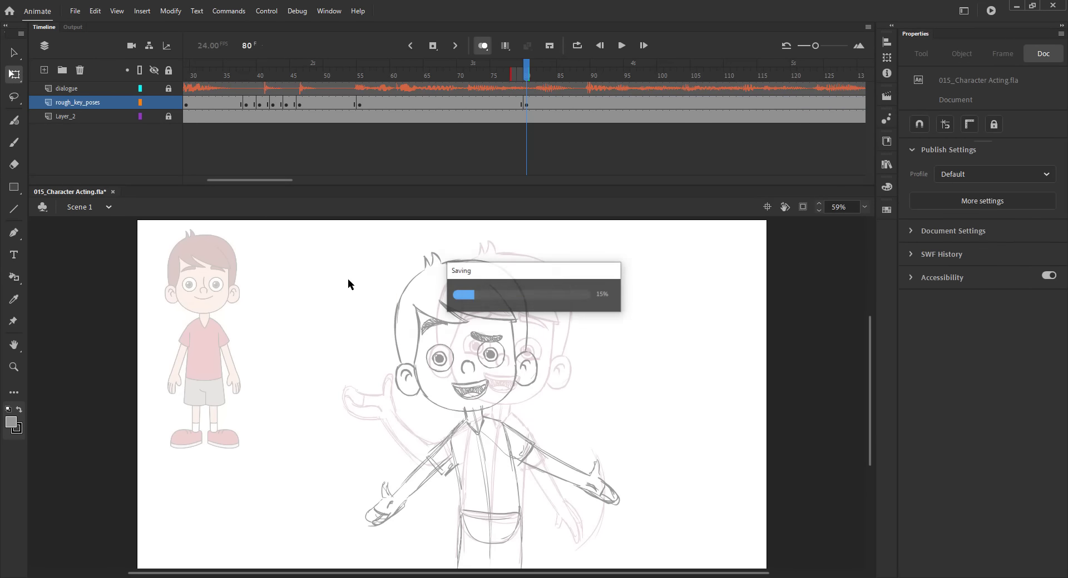
Step: Scrub the dialogue on to frame 110, add a keyframe on rough_key_poses, and paste the smiling head group with onion skinning on
click(293, 74)
drag(300, 112, 707, 93)
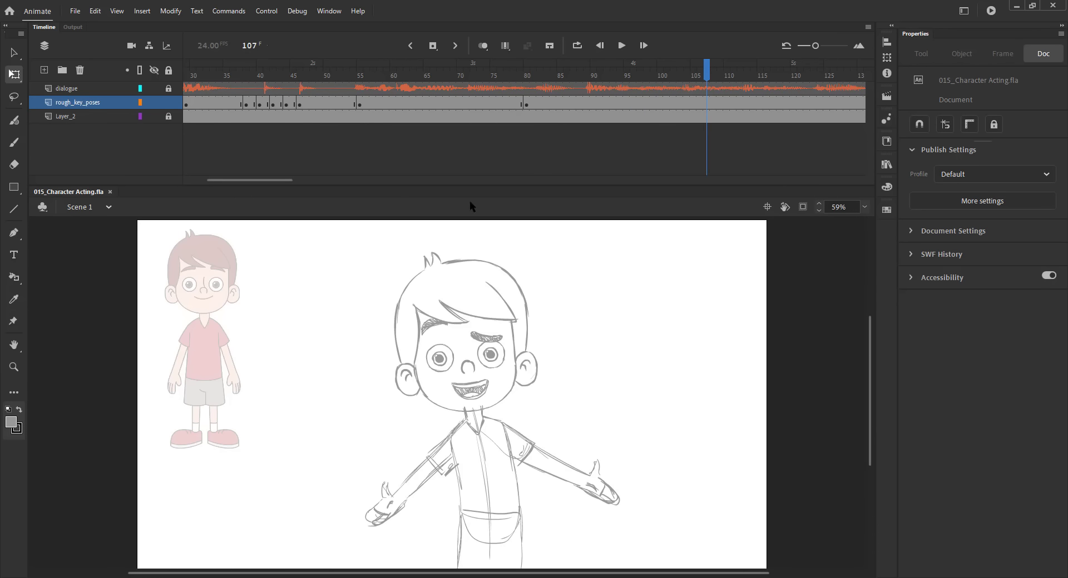
drag(278, 180, 304, 180)
drag(413, 77, 522, 104)
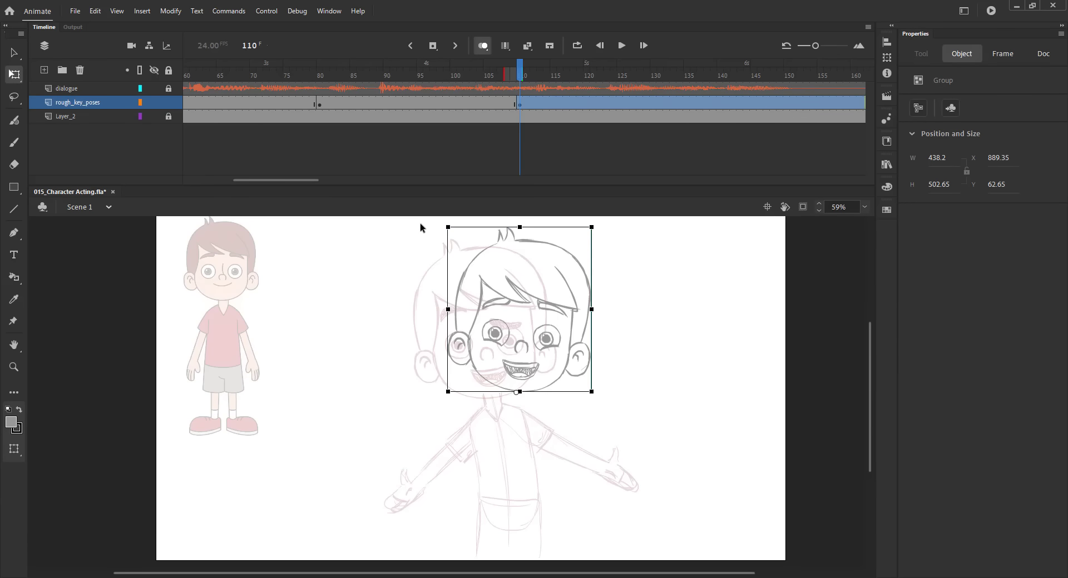
Step: Tilt the frame 110 head slightly counterclockwise, nudge it down, save, and check its timing against the dialogue with onion skinning off
drag(445, 237, 441, 240)
key(Down)
key(Down)
key(Down)
key(Down)
key(Down)
key(Down)
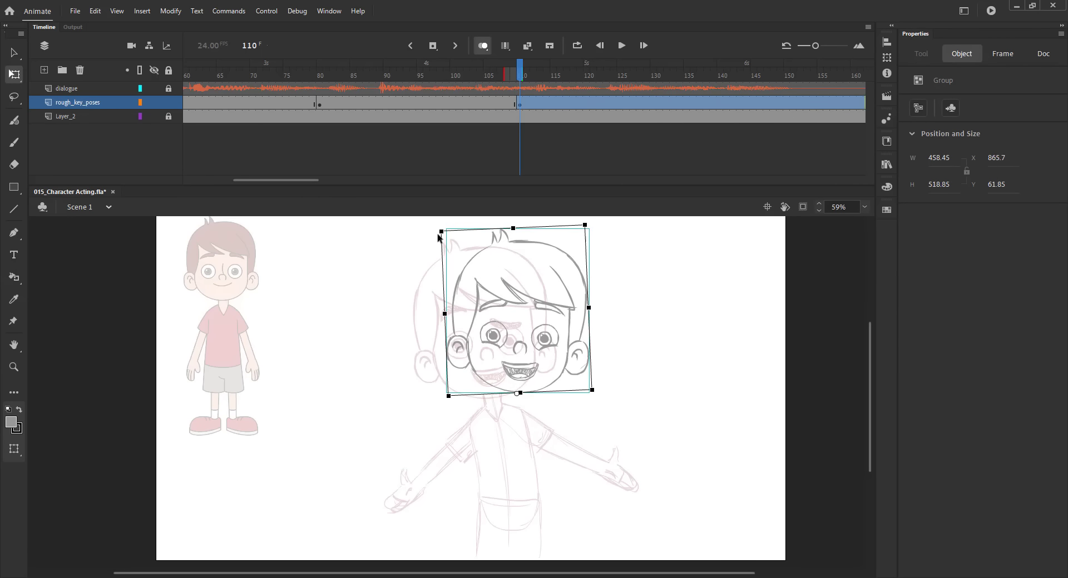
click(434, 225)
key(ctrl+s)
click(480, 46)
mouse_move(501, 72)
mouse_down()
mouse_move(546, 74)
mouse_move(518, 78)
mouse_up()
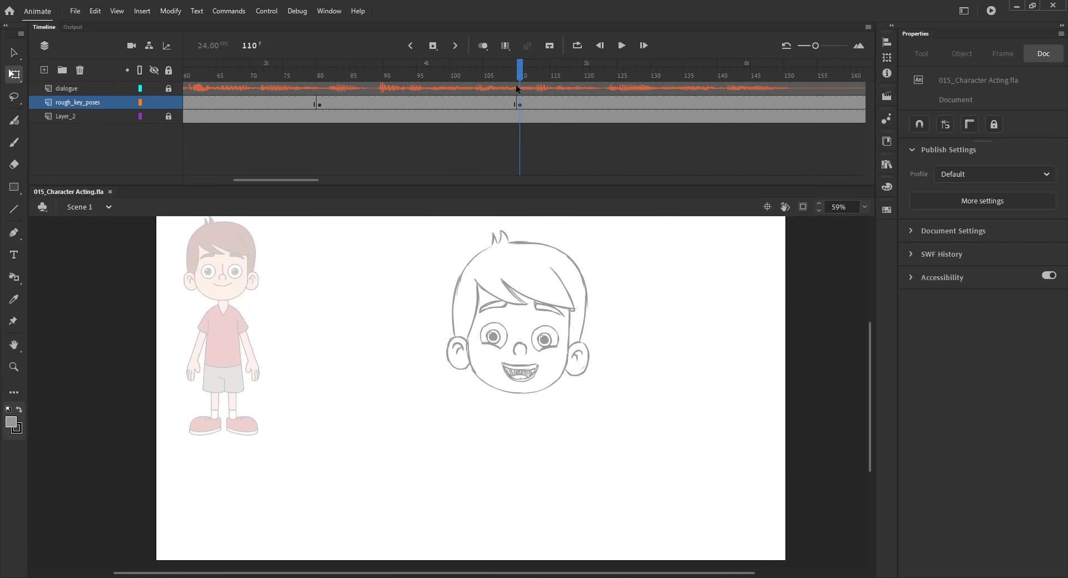
Step: Turn onion skinning back on and sketch the neck, collar, shoulders, centre line and torso sides on frame 110
key(b)
click(480, 46)
drag(518, 392, 510, 529)
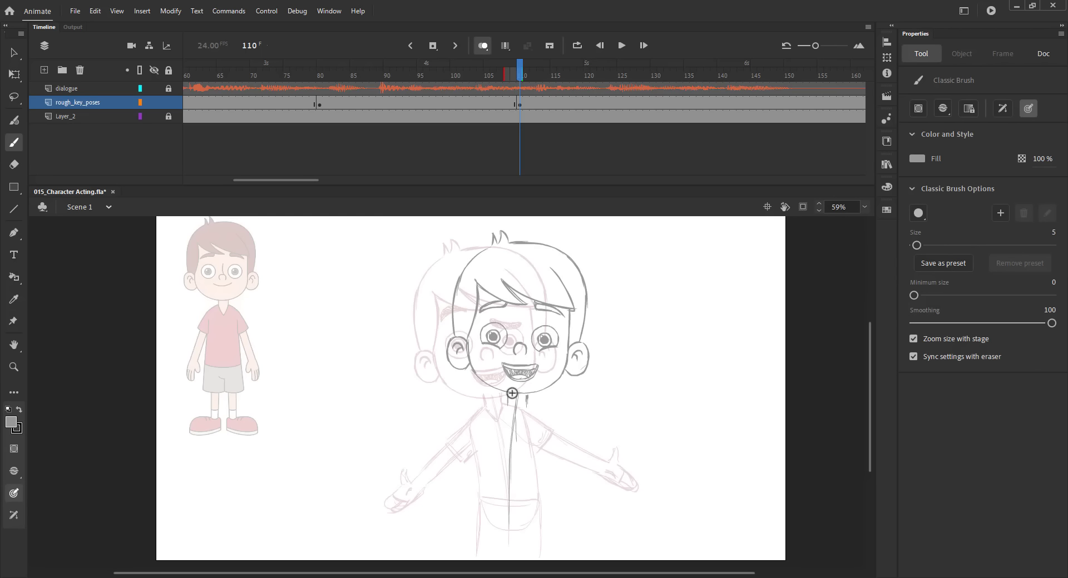
mouse_move(512, 393)
mouse_down()
mouse_move(504, 411)
mouse_move(528, 412)
mouse_move(483, 415)
mouse_up()
drag(529, 407, 544, 416)
drag(481, 427, 478, 512)
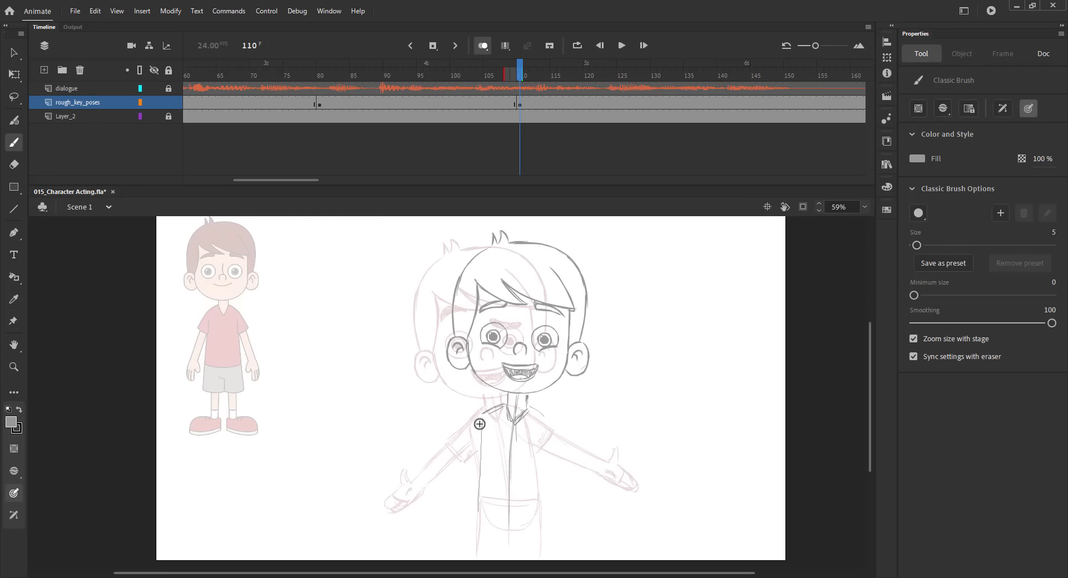
mouse_move(531, 411)
mouse_down()
mouse_move(543, 459)
mouse_move(538, 554)
mouse_move(542, 519)
mouse_up()
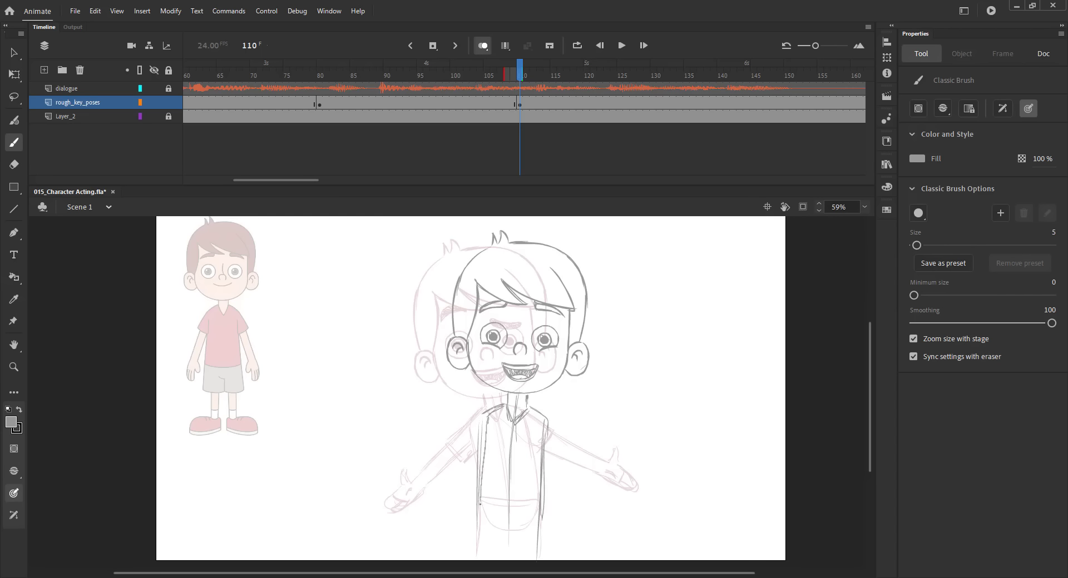
Step: Sketch the lowered arm with its sleeve and relaxed hand on the side away from the reference character on frame 110, and save
drag(548, 419, 568, 484)
drag(558, 440, 544, 463)
drag(559, 455, 599, 544)
drag(545, 463, 565, 529)
mouse_move(573, 524)
mouse_down()
mouse_move(563, 534)
mouse_move(592, 546)
mouse_up()
drag(592, 521, 566, 538)
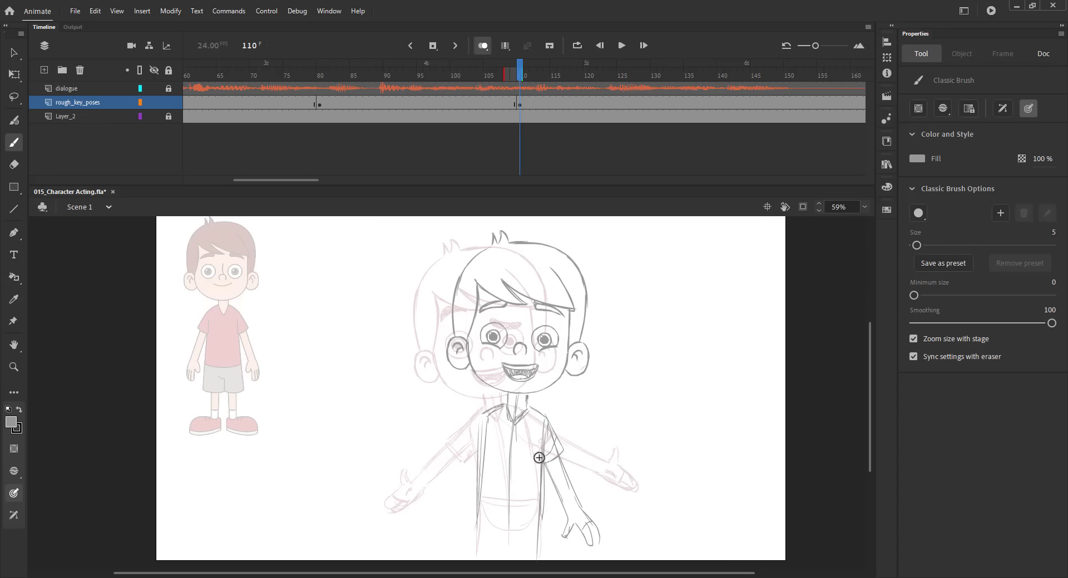
drag(541, 459, 570, 518)
key(ctrl+s)
Step: Sketch the other arm on frame 110 bent upward from its sleeve with a raised pointing hand, and save
drag(449, 428, 427, 415)
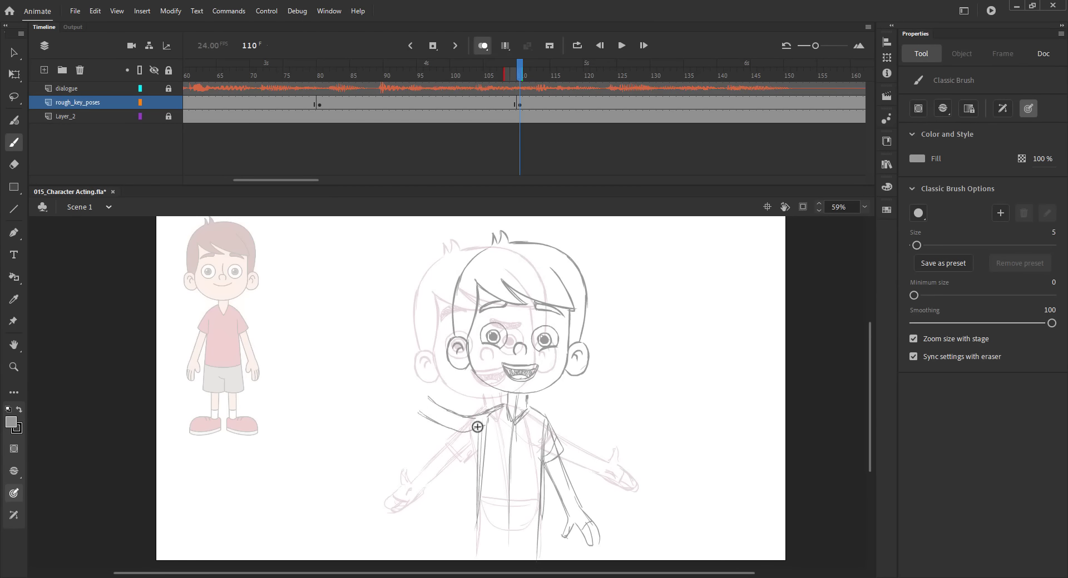
drag(497, 404, 470, 418)
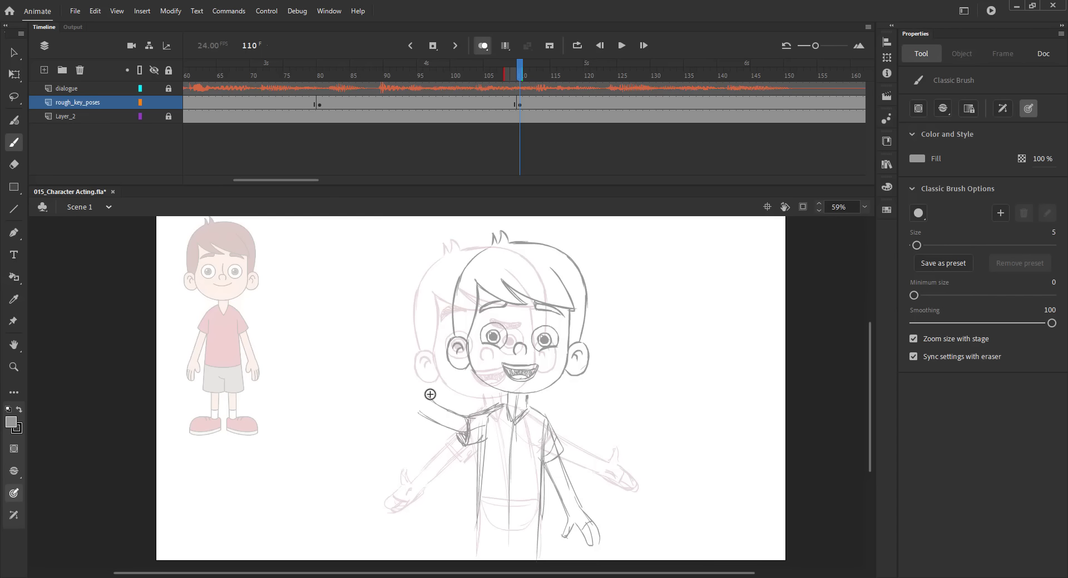
drag(429, 396, 416, 408)
drag(424, 391, 409, 401)
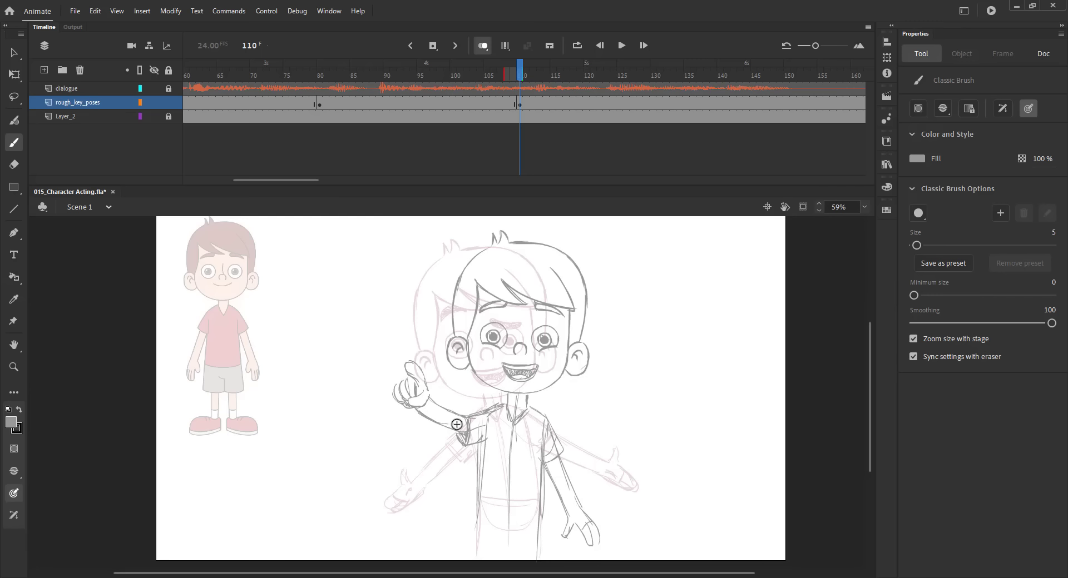
key(ctrl+s)
key(ctrl+s)
Step: Lasso the raised hand on frame 110, enlarge it slightly with Free Transform, and save
key(l)
drag(386, 413, 429, 439)
key(q)
drag(391, 360, 386, 355)
click(344, 367)
key(ctrl+s)
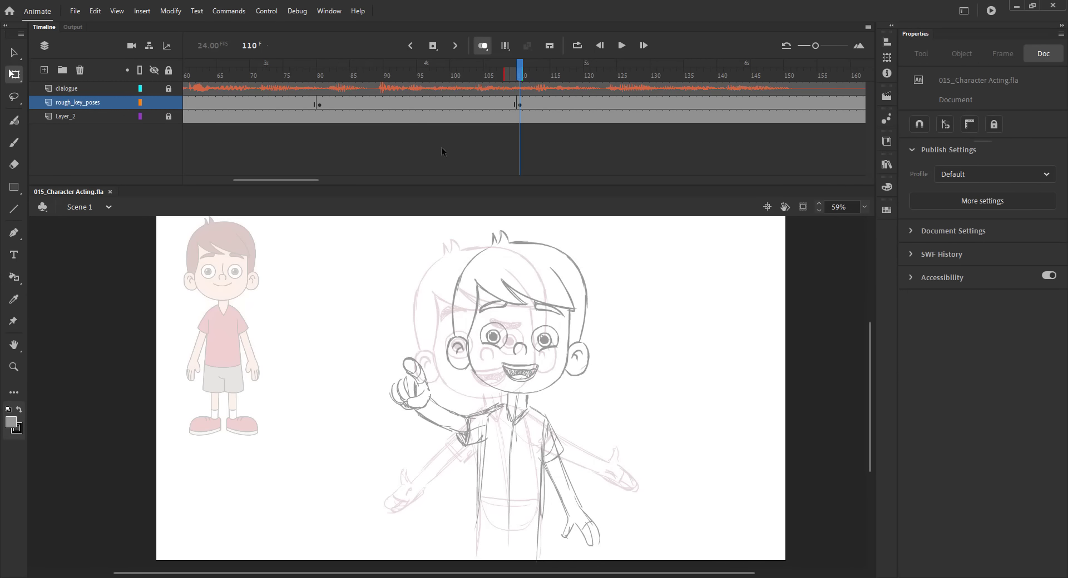
Step: Check the pose against the dialogue without onion skinning, then sketch the shirt hem, shorts and upper legs on frame 110
click(484, 47)
mouse_move(517, 76)
mouse_down()
mouse_move(266, 124)
mouse_move(709, 93)
mouse_move(520, 98)
mouse_up()
click(483, 47)
key(b)
drag(479, 504, 544, 507)
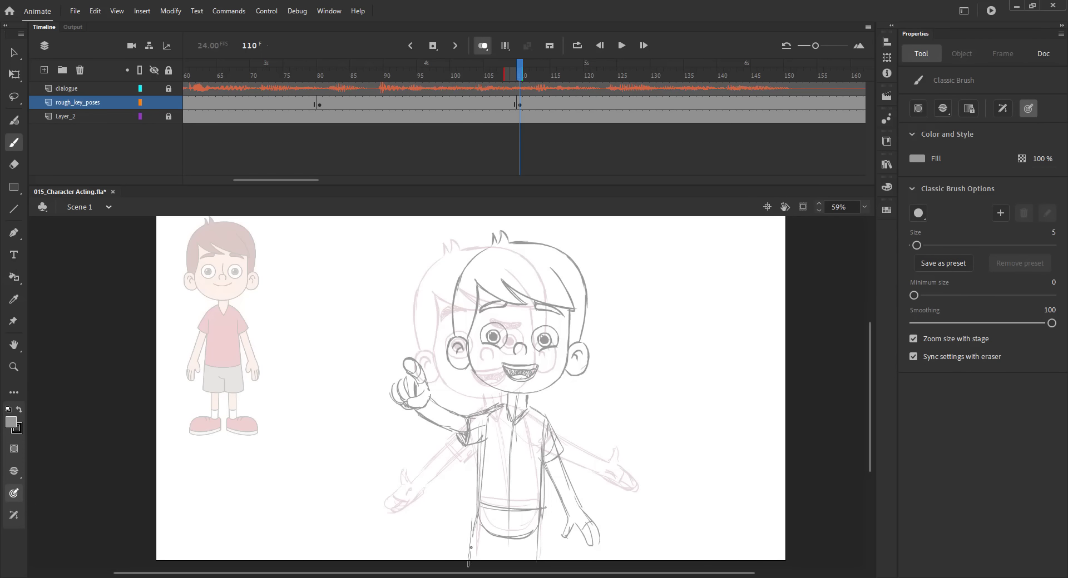
Step: Scrub the dialogue beyond frame 110 and insert a blank keyframe around frame 159 on rough_key_poses to end the pointing pose
click(483, 46)
drag(520, 76, 746, 93)
drag(493, 75, 743, 99)
drag(311, 179, 338, 180)
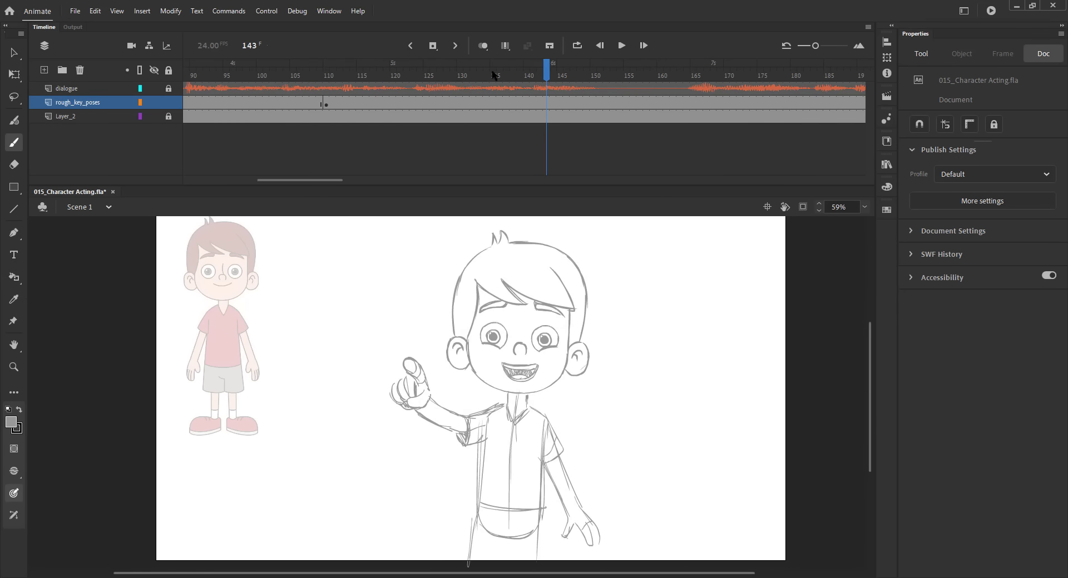
drag(492, 75, 459, 116)
drag(462, 72, 326, 78)
click(652, 103)
key(F7)
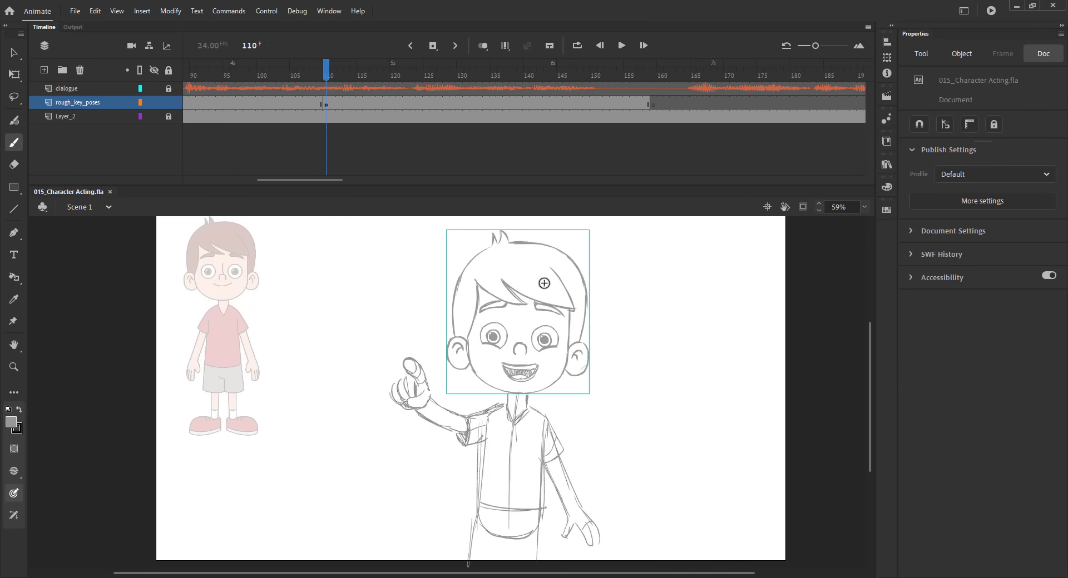
Step: Inside the head group on frame 110, erase the lower eyelid lines, complete both round eye outlines, and save
key(v)
double_click(523, 305)
key(z)
drag(407, 300, 681, 432)
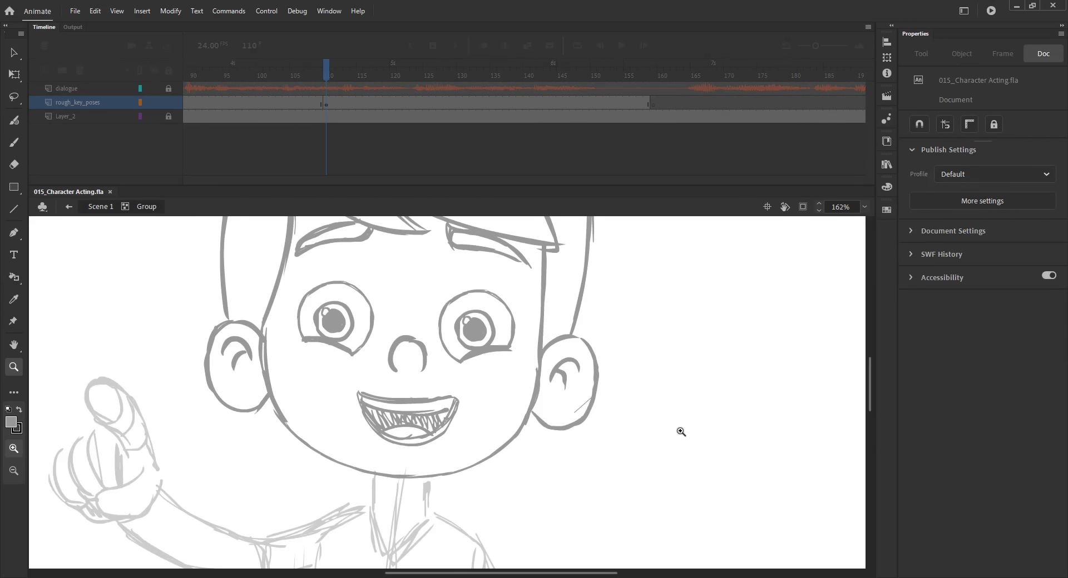
key(l)
key(e)
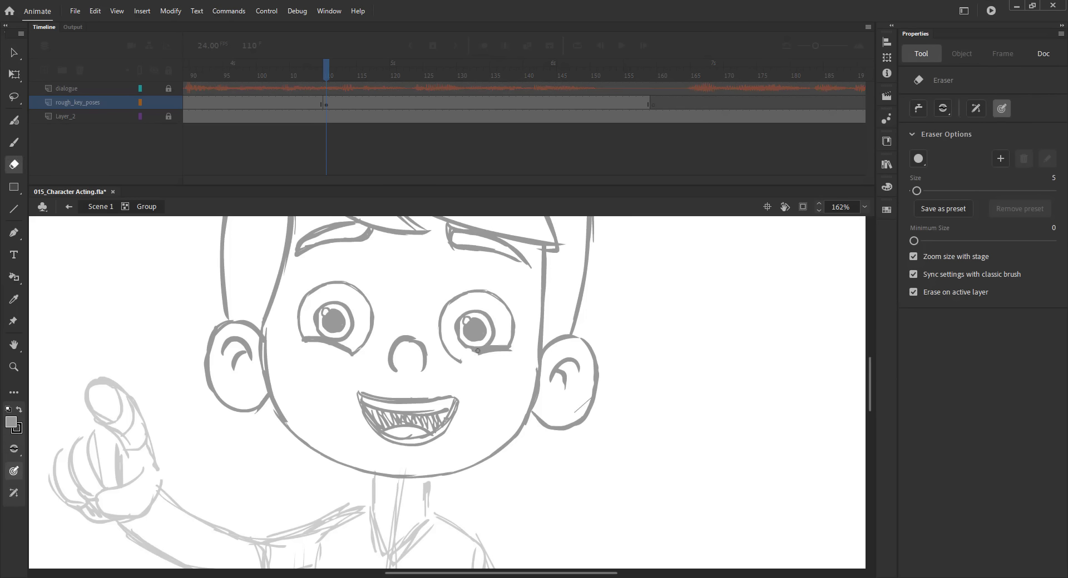
key(ctrl+s)
key(b)
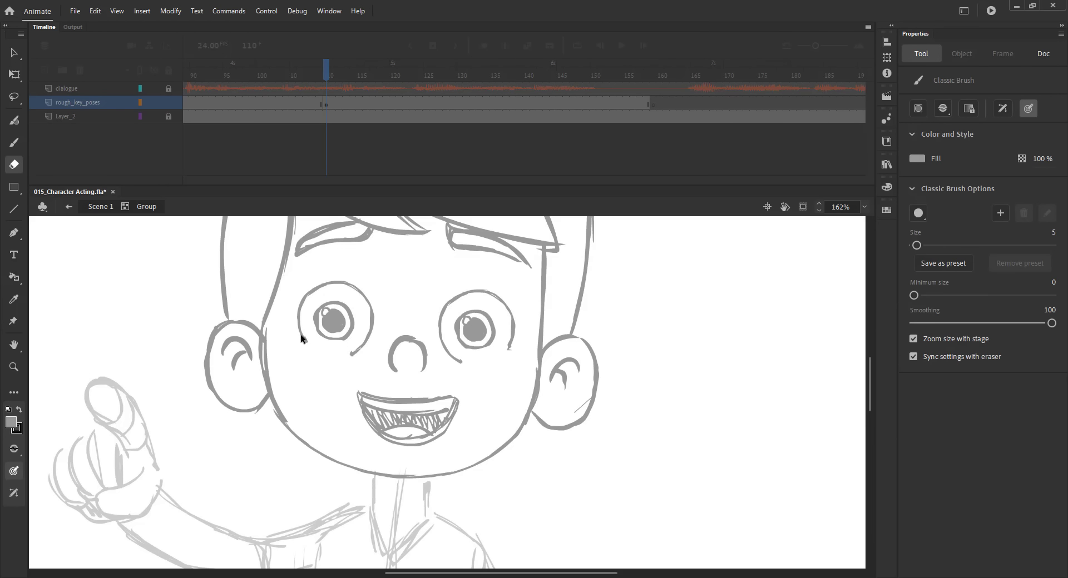
drag(304, 341, 356, 353)
drag(461, 362, 510, 349)
Step: Replace the grin on frame 110 with an open frowning mouth, exit the head group, save, and nudge the head slightly down
drag(352, 386, 467, 451)
key(Delete)
mouse_move(387, 401)
mouse_down()
mouse_move(368, 442)
mouse_move(448, 430)
mouse_move(373, 434)
mouse_move(412, 407)
mouse_move(438, 405)
mouse_move(442, 423)
mouse_move(400, 436)
mouse_move(448, 425)
mouse_move(370, 441)
mouse_move(399, 435)
mouse_move(408, 410)
mouse_move(451, 415)
mouse_move(432, 401)
mouse_up()
key(ctrl+2)
click(101, 207)
key(v)
click(359, 317)
key(ctrl+s)
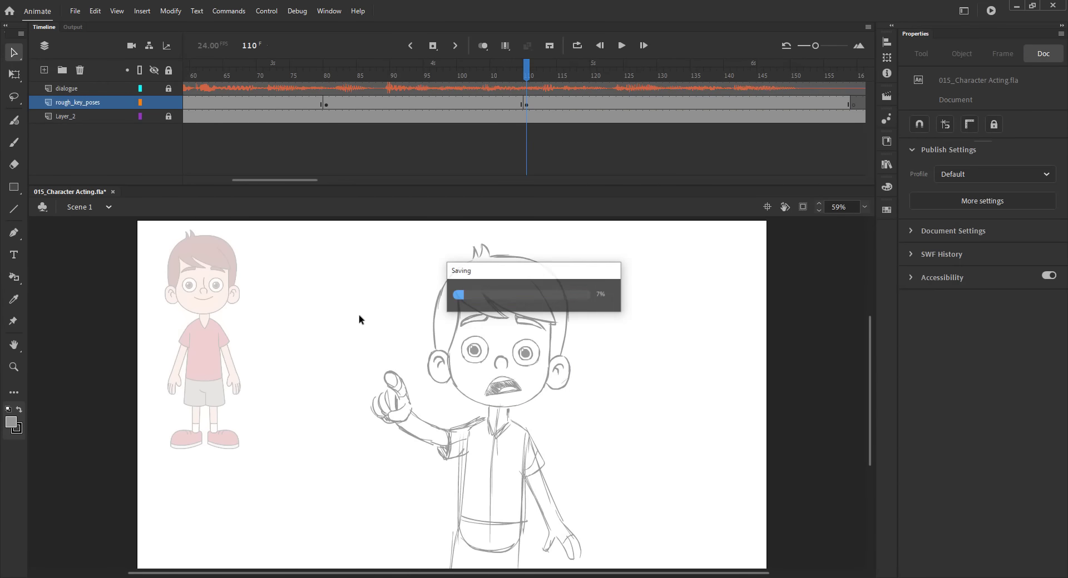
drag(496, 315, 494, 316)
click(330, 315)
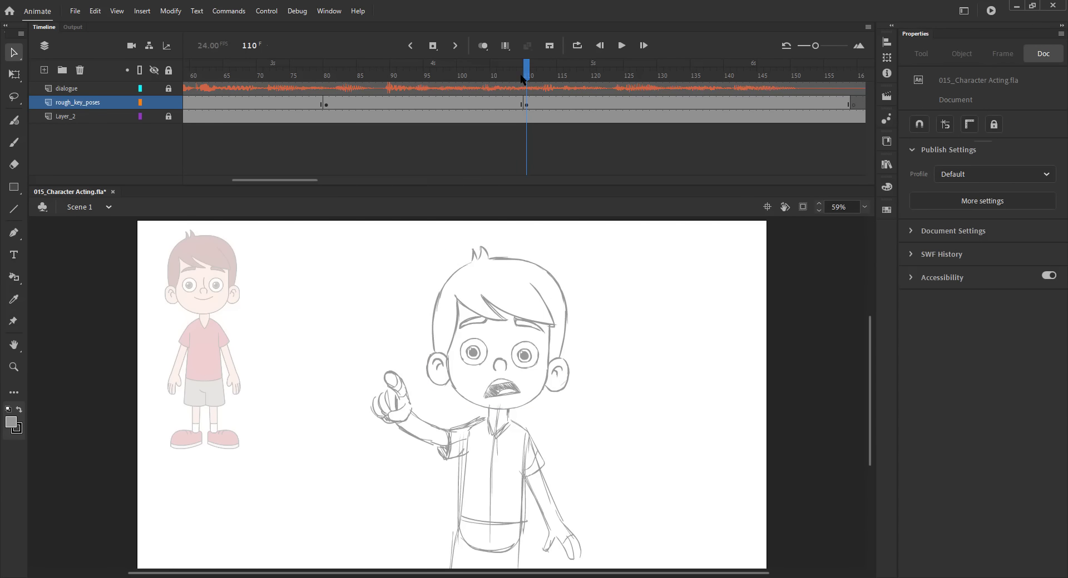
Step: Scrub through the dialogue around the pointing pose and copy the smiling head group from frame 14
drag(525, 79, 808, 86)
mouse_move(262, 181)
mouse_down()
mouse_move(276, 182)
mouse_move(275, 166)
mouse_up()
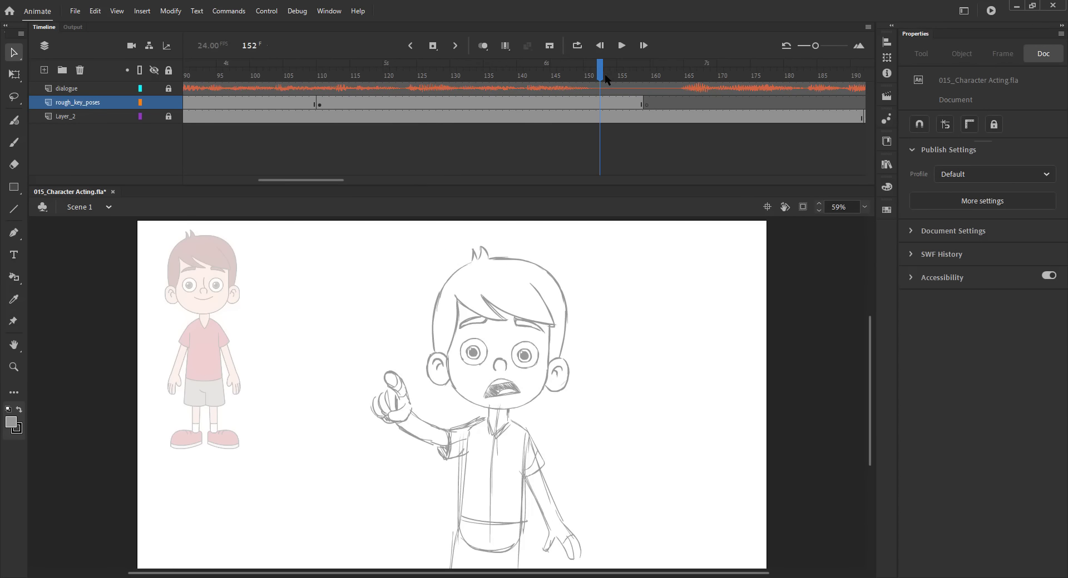
drag(603, 76, 481, 121)
drag(304, 181, 250, 186)
drag(542, 76, 350, 175)
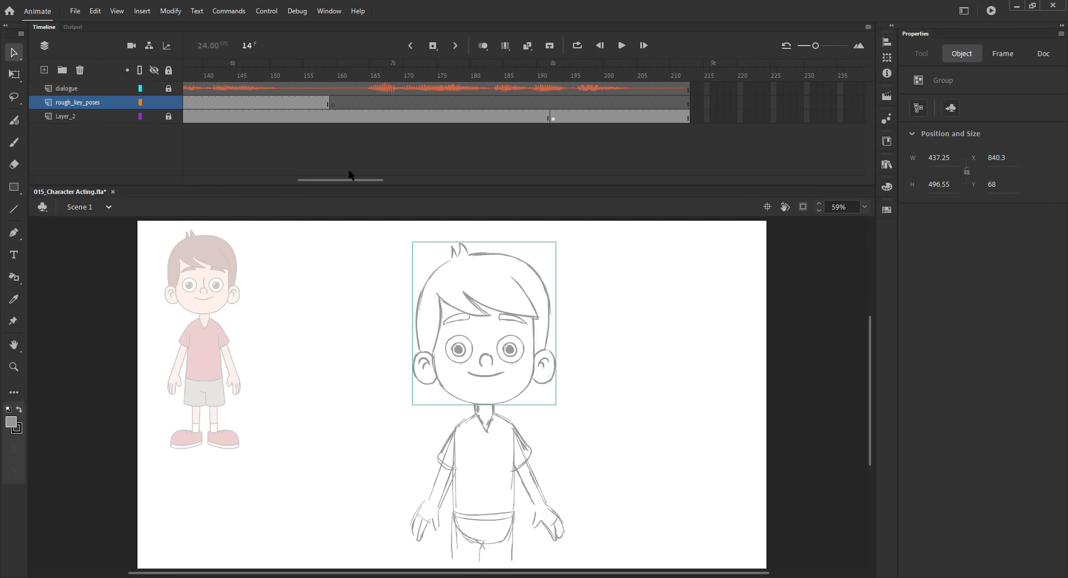
Step: Paste the smiling head in place on frame 159 with onion skinning on, and tilt it slightly with Free Transform
click(332, 73)
key(alt+shift+o)
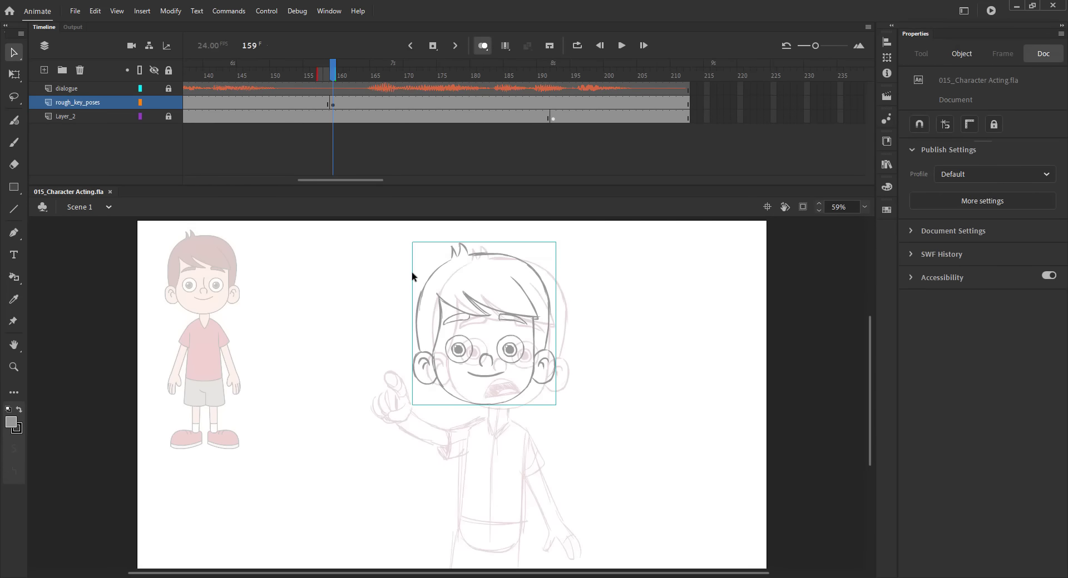
key(q)
drag(557, 240, 545, 235)
key(b)
drag(529, 445, 527, 422)
drag(482, 385, 493, 499)
mouse_move(483, 395)
mouse_down()
mouse_move(488, 542)
mouse_move(500, 526)
mouse_up()
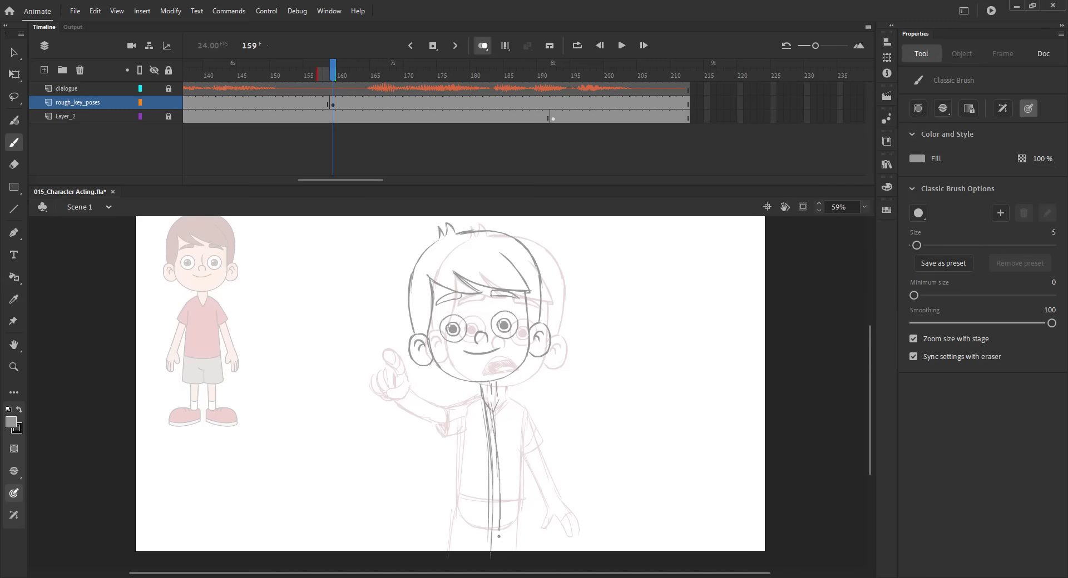
key(ctrl+z)
key(ctrl+z)
key(ctrl+z)
key(ctrl+z)
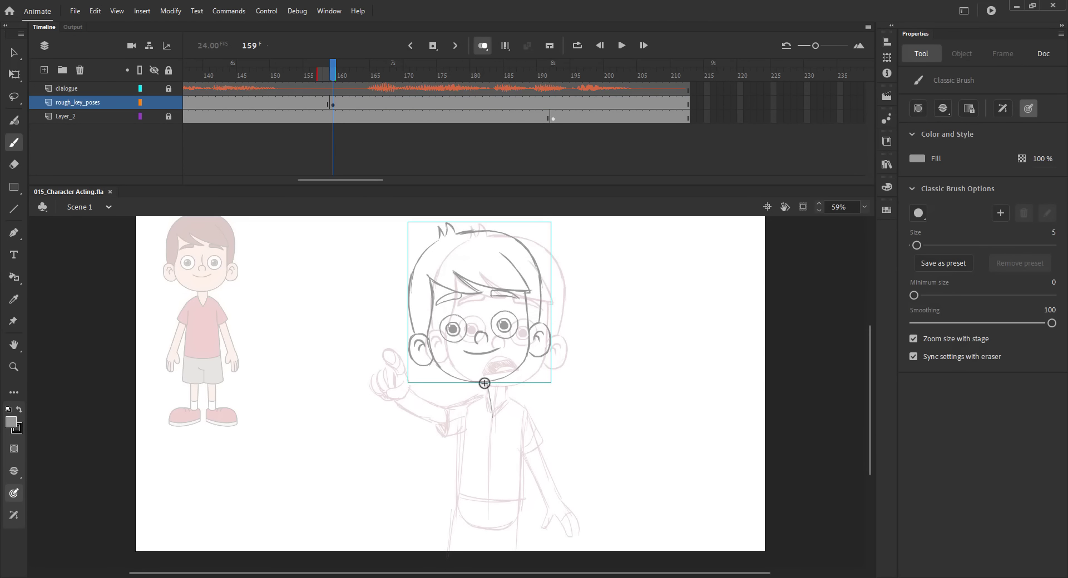
Step: Sketch the neck, collar, torso and one arm folded across the chest with its thumb up on frame 159
drag(484, 382, 495, 456)
mouse_move(487, 382)
mouse_down()
mouse_move(491, 555)
mouse_move(478, 398)
mouse_up()
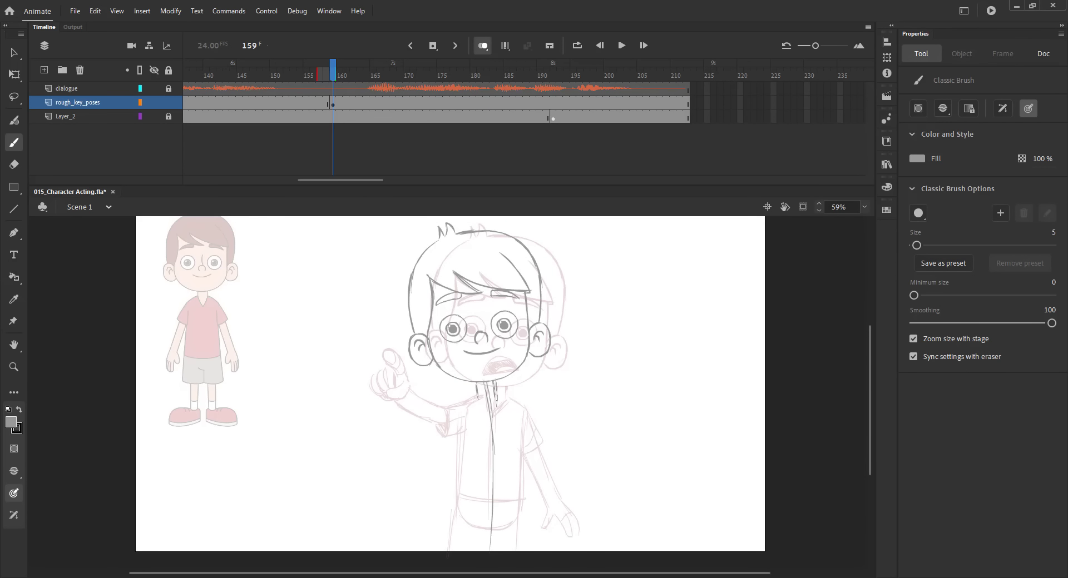
key(ctrl+s)
drag(462, 408, 454, 552)
drag(515, 408, 519, 548)
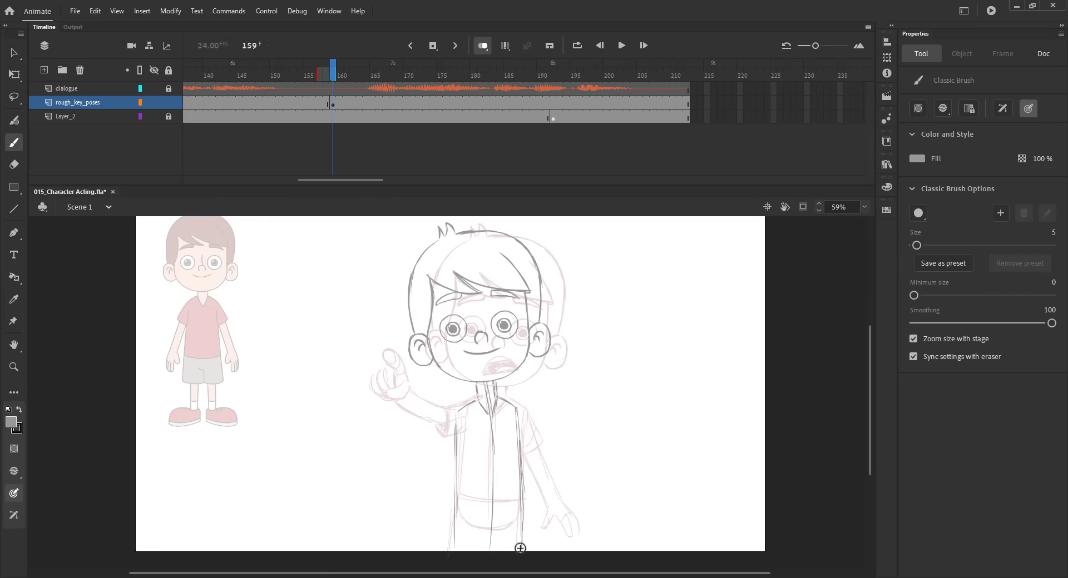
drag(458, 452, 454, 412)
mouse_move(435, 450)
mouse_down()
mouse_move(471, 458)
mouse_move(428, 476)
mouse_move(442, 449)
mouse_move(435, 476)
mouse_move(476, 468)
mouse_move(488, 451)
mouse_move(505, 453)
mouse_move(489, 472)
mouse_move(499, 470)
mouse_move(511, 470)
mouse_up()
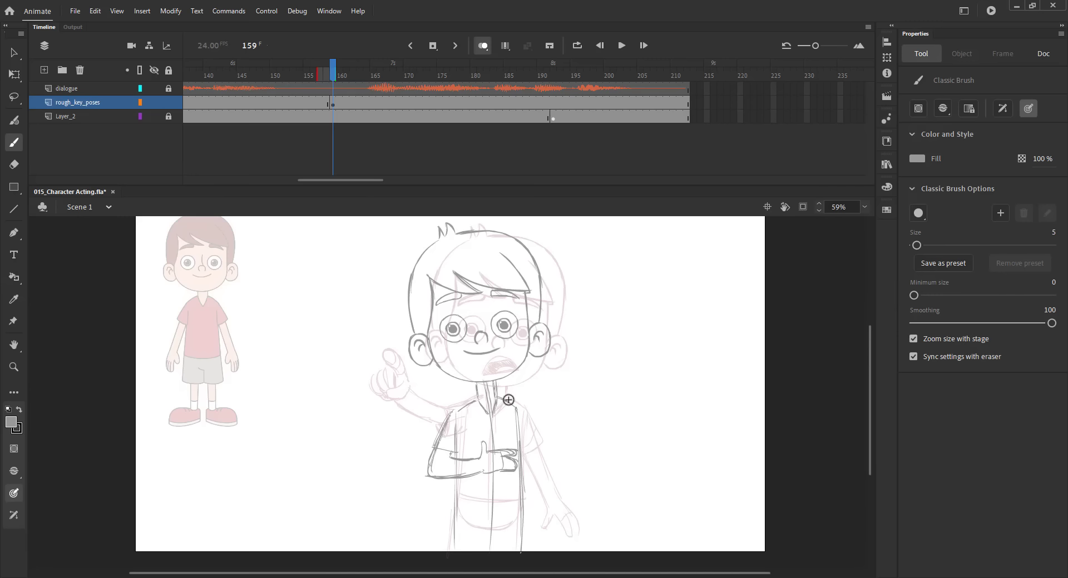
Step: Turn off onion skinning, save, and scrub the dialogue back to the open-palm pose on frame 55
click(482, 46)
drag(332, 71, 266, 73)
key(ctrl+s)
drag(351, 180, 275, 181)
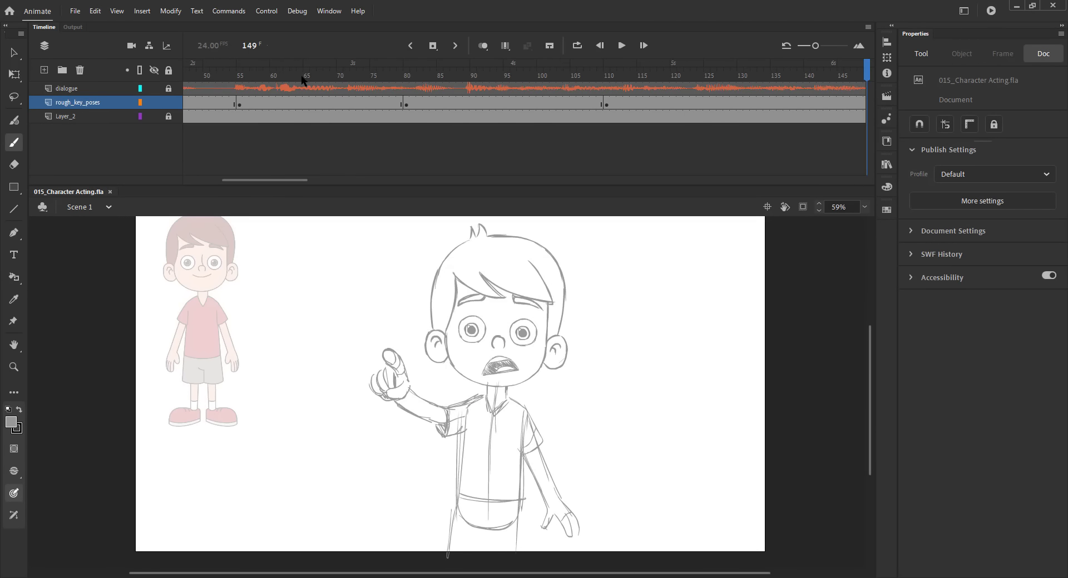
drag(298, 73, 186, 72)
drag(268, 181, 244, 181)
drag(386, 68, 476, 72)
mouse_move(239, 238)
mouse_down()
mouse_move(243, 251)
mouse_move(321, 242)
mouse_up()
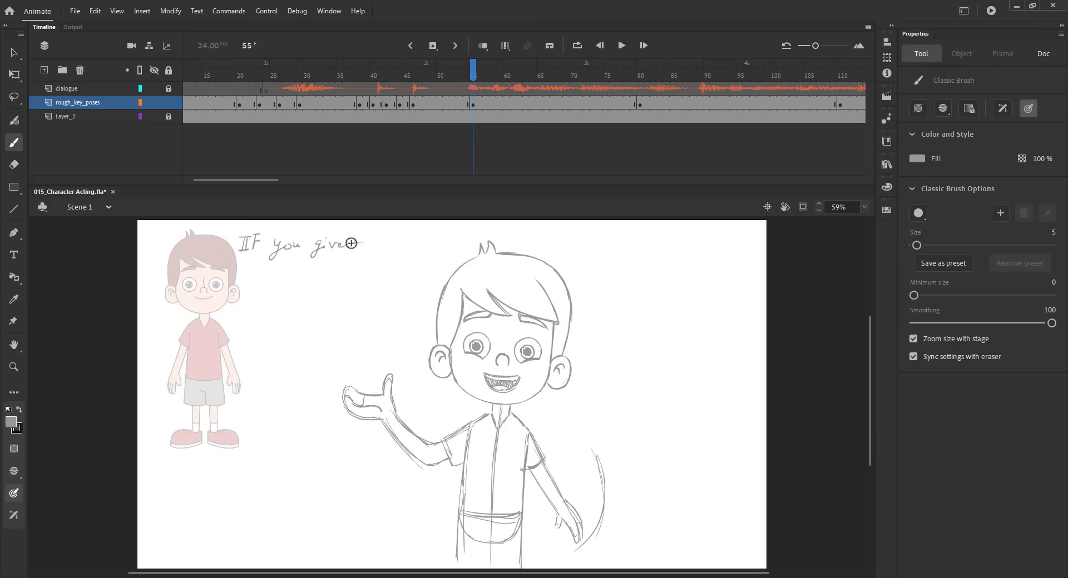
key(ctrl+z)
key(ctrl+z)
key(ctrl+z)
key(ctrl+z)
key(ctrl+z)
key(ctrl+z)
key(ctrl+z)
Step: Handwrite the dialogue line beginning "IF YOU GIVE" beside the reference character on frame 55
drag(280, 237, 313, 248)
drag(328, 248, 372, 247)
drag(261, 267, 265, 278)
drag(273, 266, 272, 277)
drag(273, 276, 315, 275)
drag(318, 273, 331, 272)
Step: Handwrite the dialogue line "TO JUMP OUT OF THIS SCENE..." beside the reference character on frame 80
drag(483, 73, 639, 72)
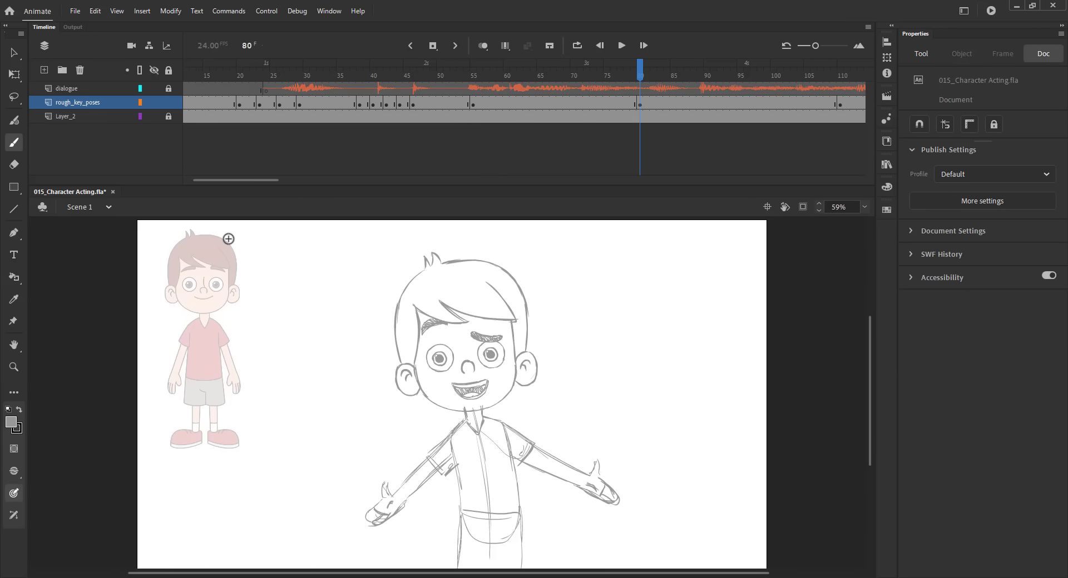
drag(219, 229, 239, 227)
drag(230, 229, 227, 243)
drag(237, 236, 301, 242)
drag(306, 232, 334, 235)
drag(342, 235, 370, 232)
drag(265, 264, 266, 264)
drag(281, 265, 277, 276)
mouse_move(280, 270)
mouse_down()
mouse_move(304, 276)
mouse_move(320, 260)
mouse_up()
drag(320, 264, 316, 275)
drag(329, 263, 333, 276)
mouse_move(267, 296)
mouse_down()
mouse_move(253, 307)
mouse_move(277, 307)
mouse_up()
drag(290, 297, 304, 306)
drag(306, 307, 312, 296)
drag(315, 296, 314, 306)
drag(314, 301, 321, 302)
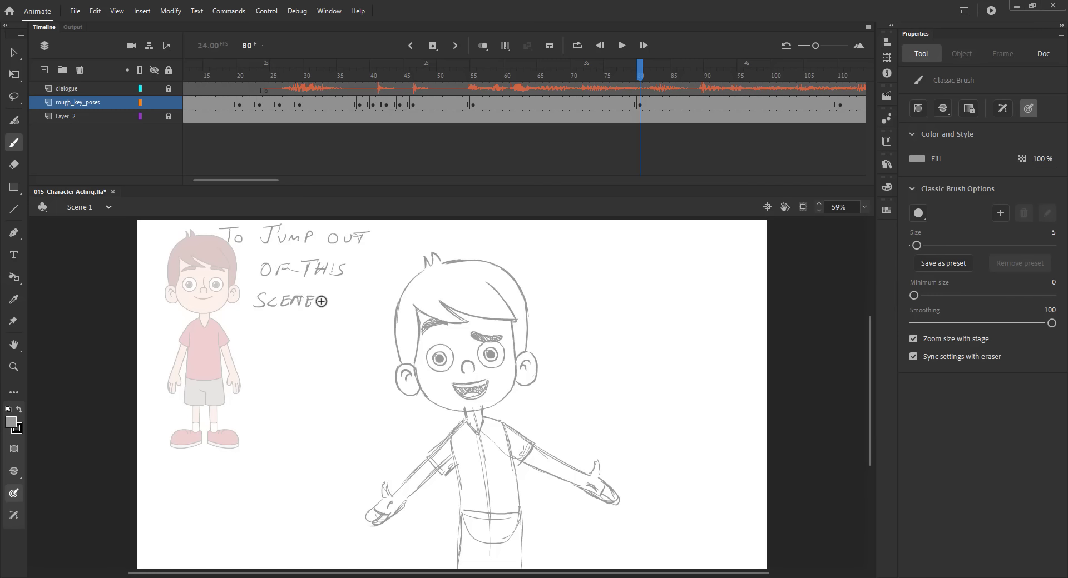
Step: Handwrite the dialogue line "NEXT TO THE CHAIR YOU'RE SITTING IN..." beside the reference character on frame 110
drag(270, 180, 303, 180)
drag(375, 72, 578, 71)
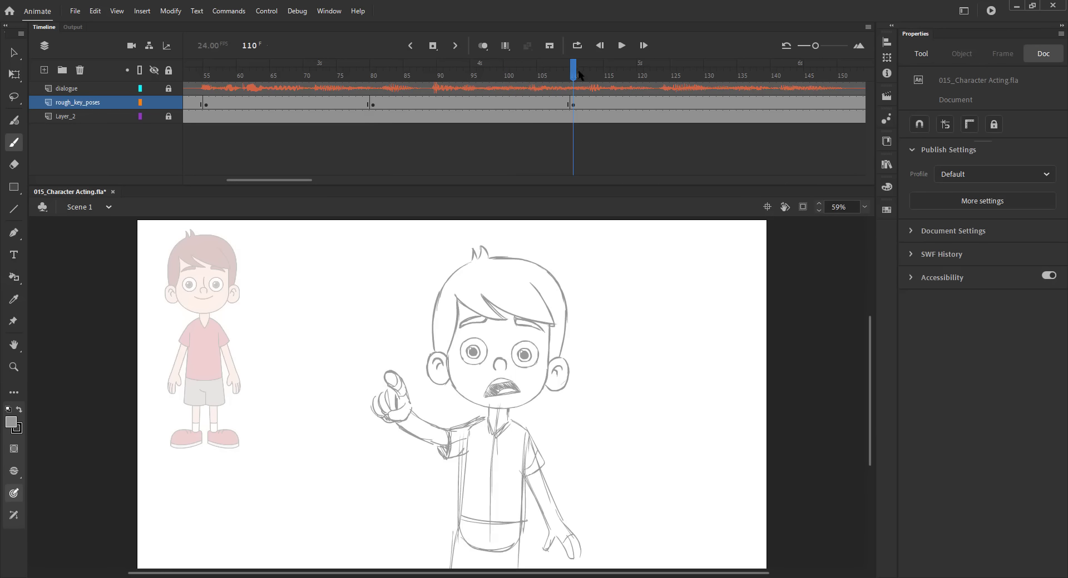
drag(262, 240, 263, 239)
drag(268, 240, 275, 248)
drag(269, 240, 276, 240)
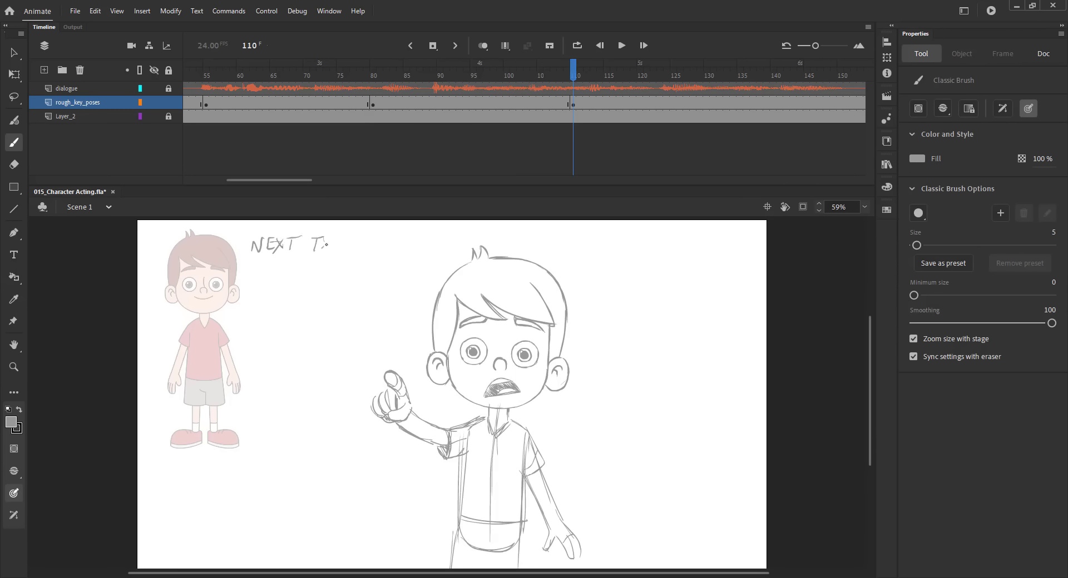
drag(345, 243, 359, 236)
drag(363, 239, 366, 252)
drag(362, 246, 367, 246)
drag(372, 241, 377, 252)
drag(372, 240, 378, 240)
drag(372, 246, 377, 246)
drag(268, 272, 266, 284)
drag(261, 279, 268, 277)
drag(271, 274, 269, 281)
drag(271, 274, 273, 280)
drag(270, 280, 322, 277)
mouse_move(330, 270)
mouse_down()
mouse_move(319, 283)
mouse_move(335, 272)
mouse_up()
drag(340, 271, 372, 275)
mouse_move(270, 300)
mouse_down()
mouse_move(262, 309)
mouse_move(272, 309)
mouse_up()
drag(282, 300, 280, 308)
mouse_move(289, 299)
mouse_down()
mouse_move(287, 308)
mouse_move(295, 299)
mouse_up()
drag(298, 303, 357, 299)
click(364, 305)
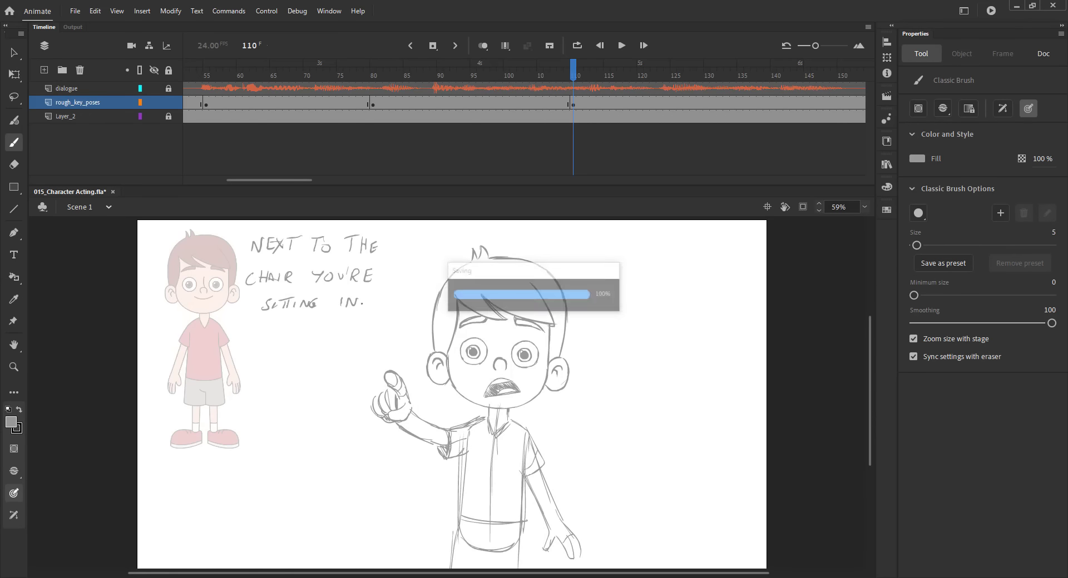
click(372, 304)
click(379, 305)
Step: Save and sketch the second sleeve and arm hanging beside the body on frame 159, using onion skinning
drag(304, 181, 341, 181)
click(602, 69)
key(ctrl+s)
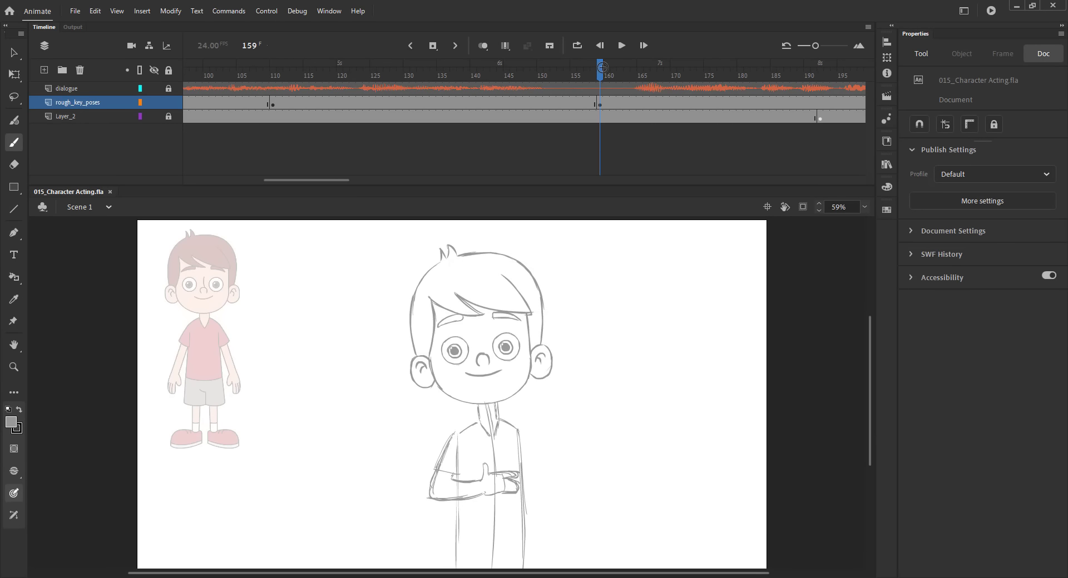
drag(519, 431, 543, 491)
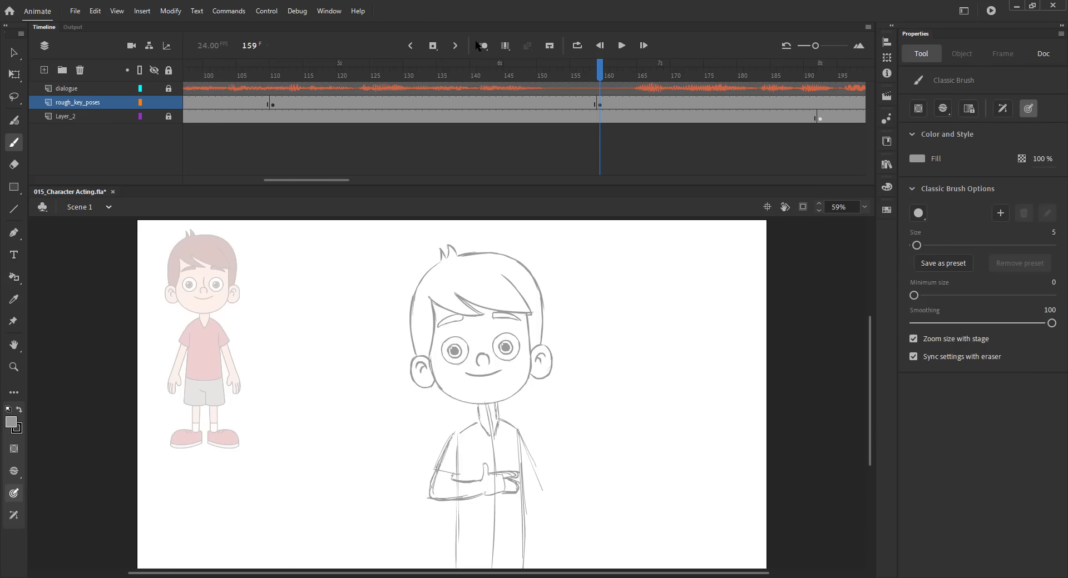
click(483, 47)
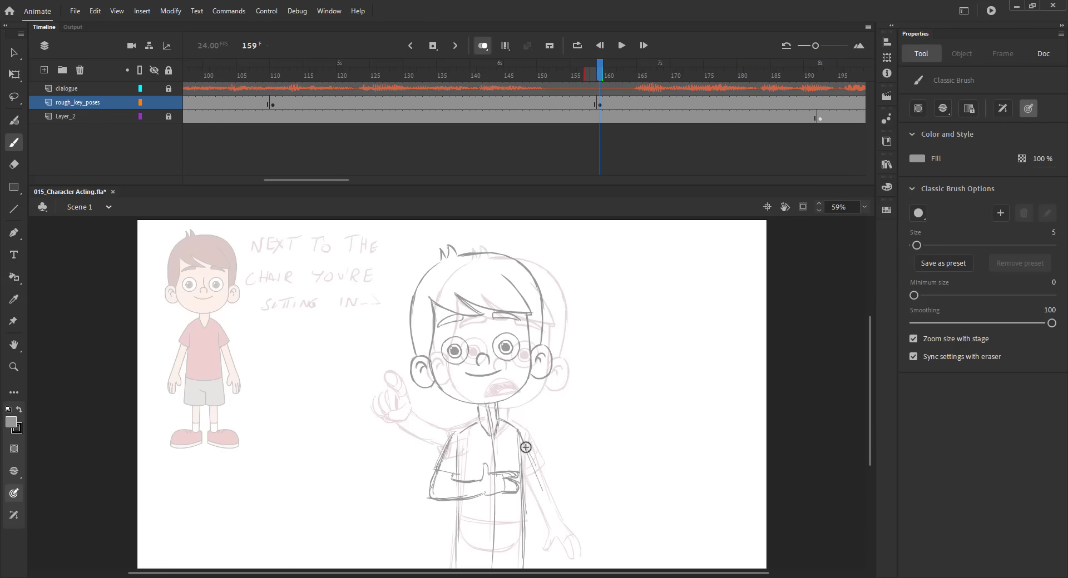
drag(521, 432, 557, 528)
drag(525, 481, 566, 568)
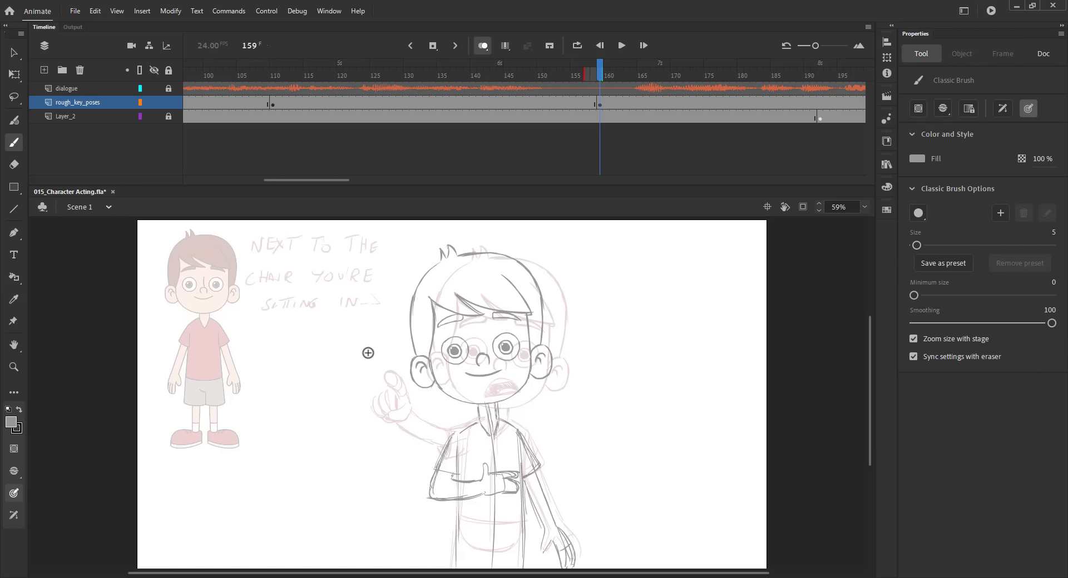
Step: Handwrite the dialogue line "I'LL BE ALIVE..." beside the reference character on frame 159
drag(273, 238, 278, 250)
drag(283, 239, 301, 249)
mouse_move(303, 238)
mouse_down()
mouse_move(302, 250)
mouse_move(321, 249)
mouse_up()
drag(315, 238, 322, 237)
drag(315, 244, 321, 266)
mouse_move(327, 268)
mouse_down()
mouse_move(332, 278)
mouse_move(334, 267)
mouse_up()
drag(326, 272, 332, 272)
click(338, 274)
Step: Turn off onion skinning, clear the Layer_2 keyframe around frame 192, and save
drag(278, 181, 312, 181)
click(483, 45)
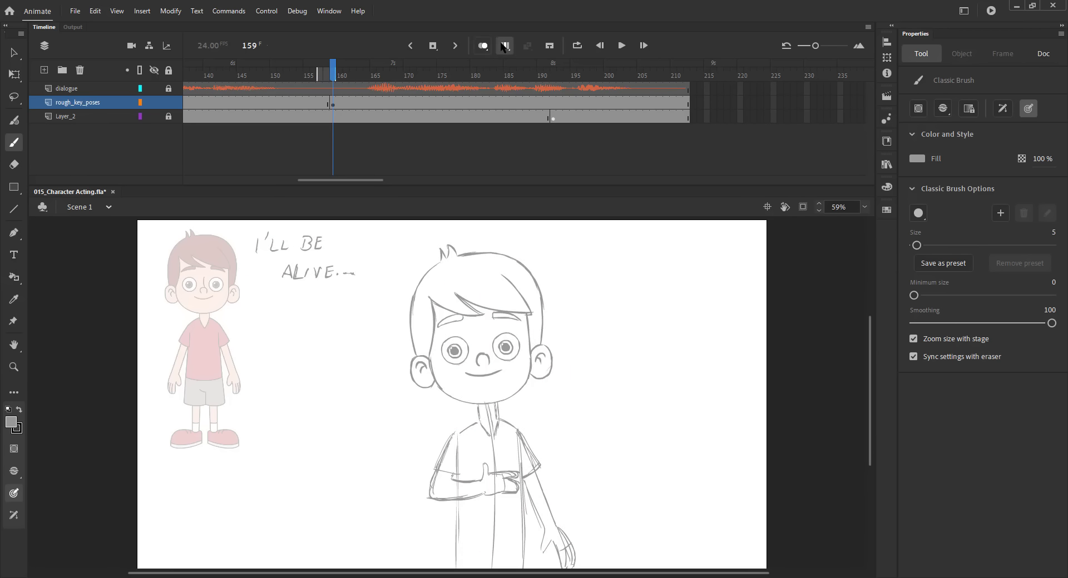
click(553, 117)
key(ctrl+s)
Step: Scrub the dialogue beyond frame 159 and insert a blank keyframe at frame 183 on rough_key_poses
drag(479, 76, 520, 56)
click(492, 102)
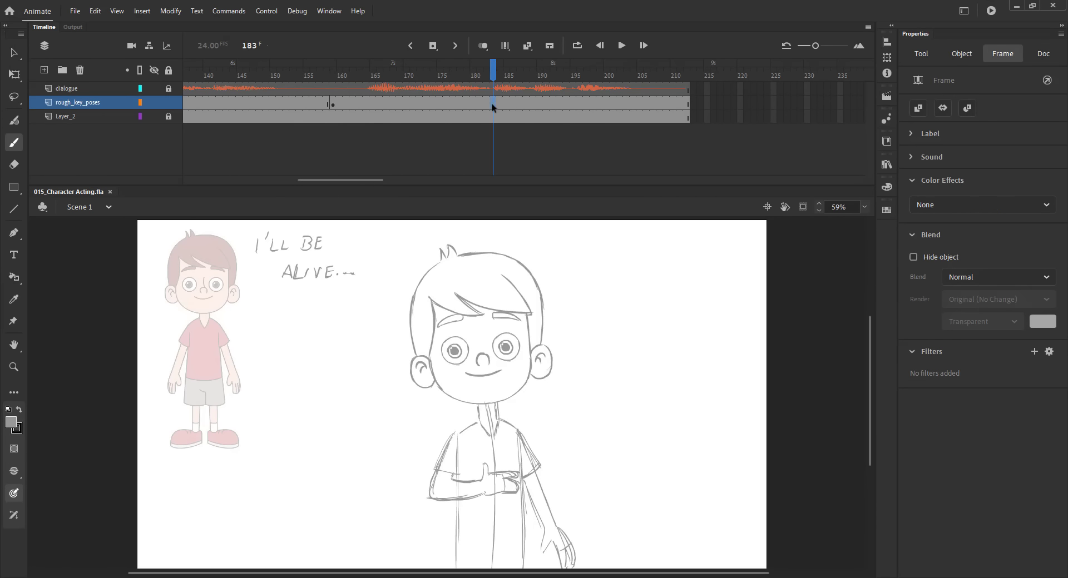
key(F7)
key(ctrl+equal)
key(ctrl+minus)
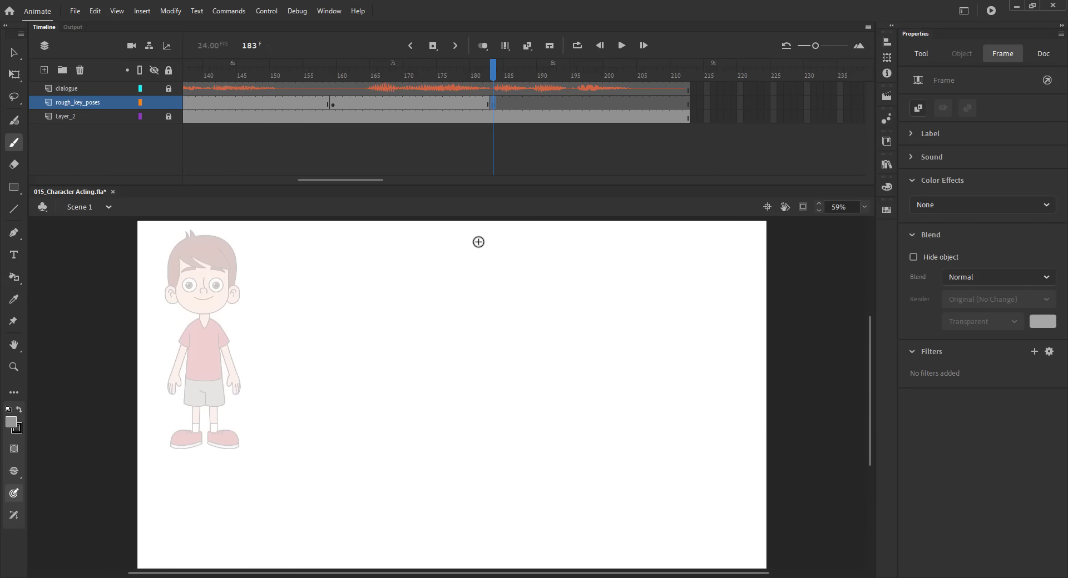
Step: Save and review the dialogue timing from frame 183 back through the pointing pose
key(v)
click(479, 266)
key(ctrl+minus)
drag(492, 70, 286, 75)
key(ctrl+s)
drag(356, 180, 329, 180)
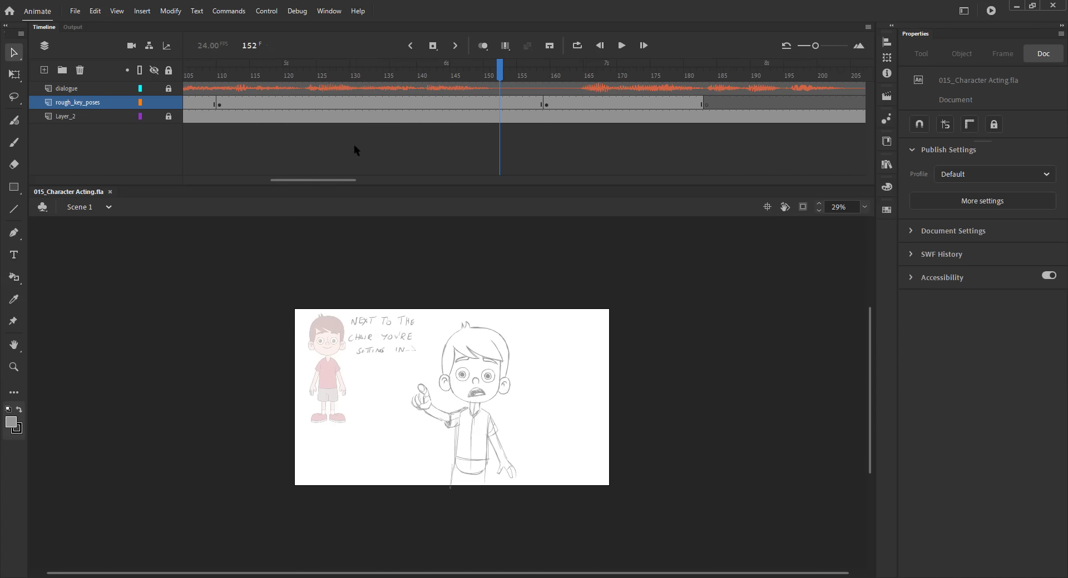
drag(499, 74, 328, 100)
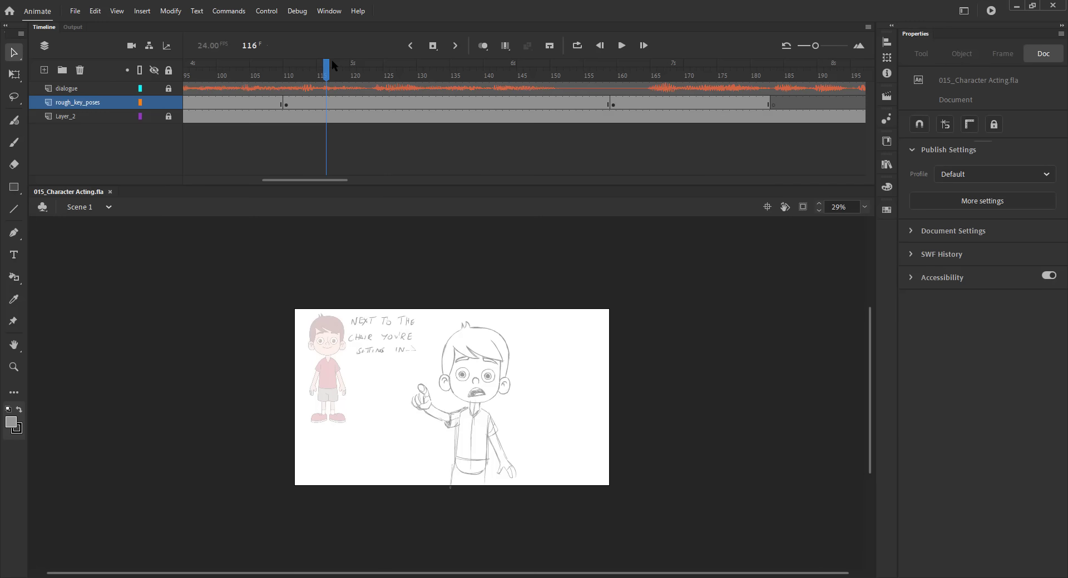
drag(332, 59, 433, 67)
Step: Copy the arms-spread pose without its lettering from frame 103, paste it in place on frame 183, and save
click(239, 102)
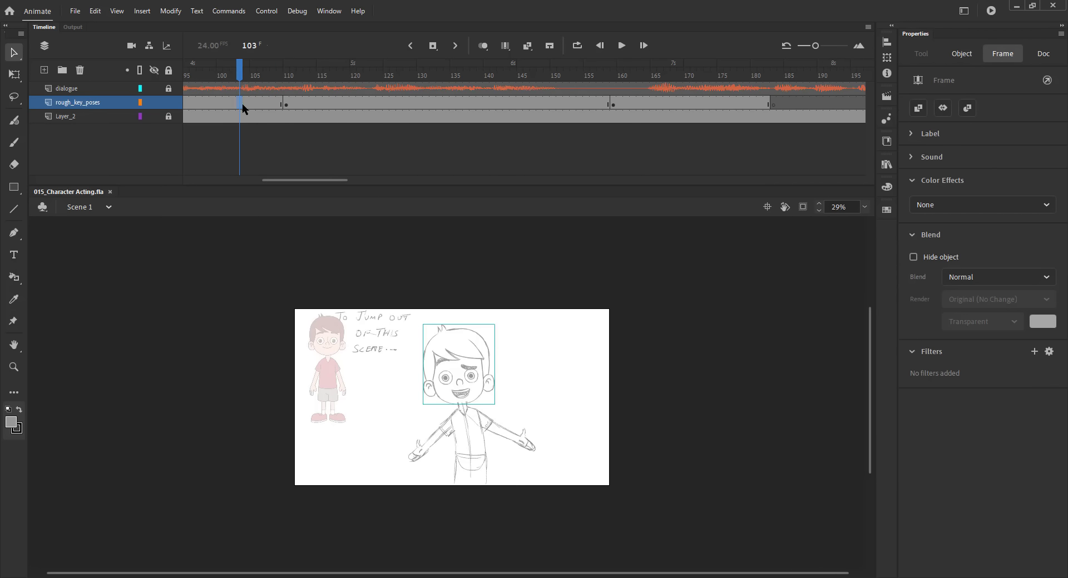
click(391, 394)
key(l)
mouse_move(400, 392)
mouse_down()
mouse_move(579, 474)
mouse_move(373, 396)
mouse_up()
drag(288, 180, 348, 180)
click(305, 104)
key(ctrl+shift+v)
key(ctrl+s)
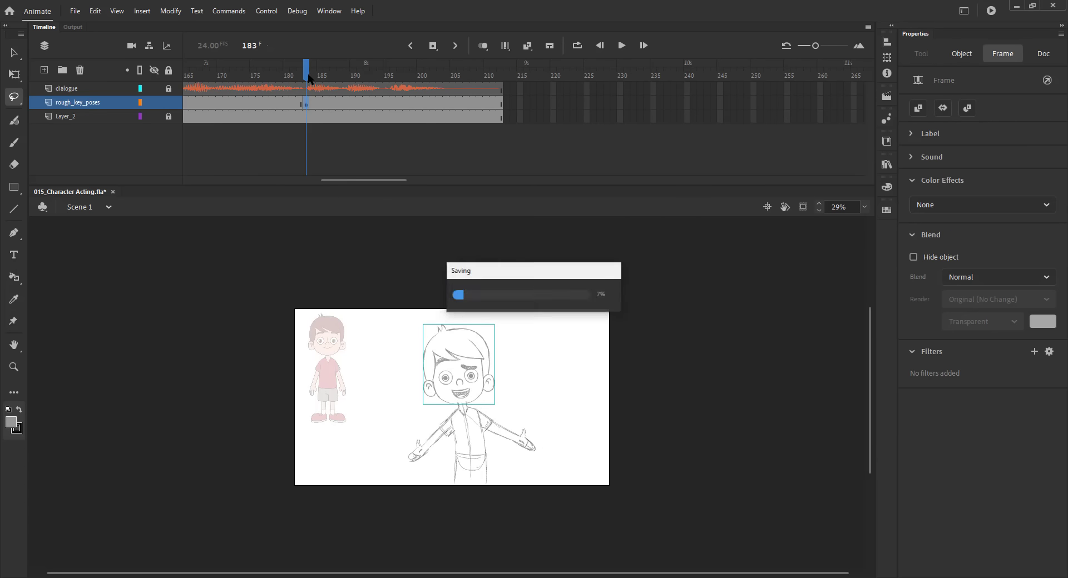
Step: Open the head group of the pose at frame 159 and delete the closed smile
drag(285, 73, 280, 83)
scroll(492, 381, up, 5)
key(v)
click(448, 381)
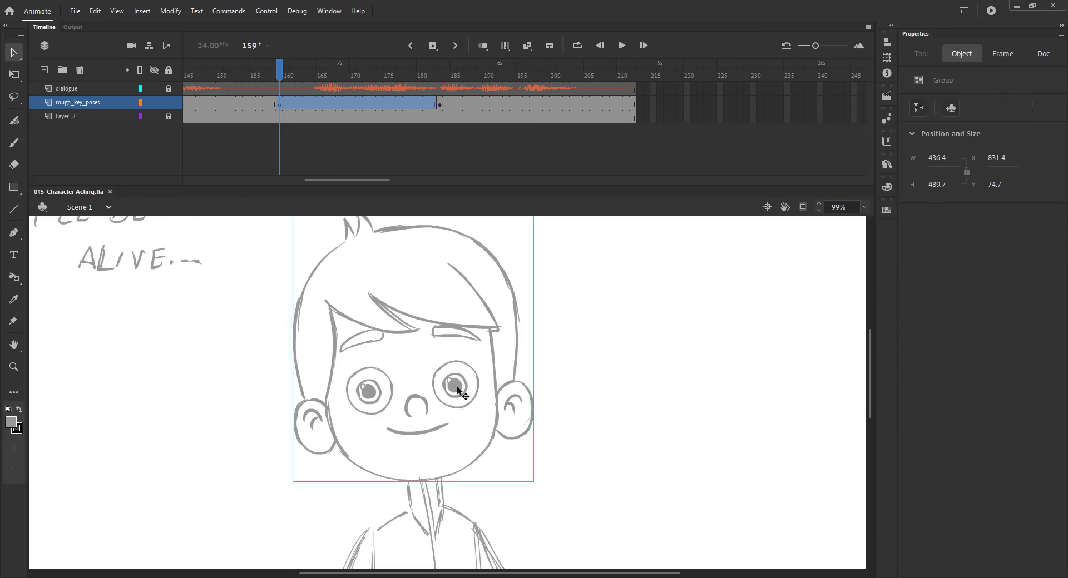
double_click(456, 386)
click(420, 436)
key(Delete)
Step: Draw a wide open, shaded smile on the frame 159 head, exit the group, and save
key(b)
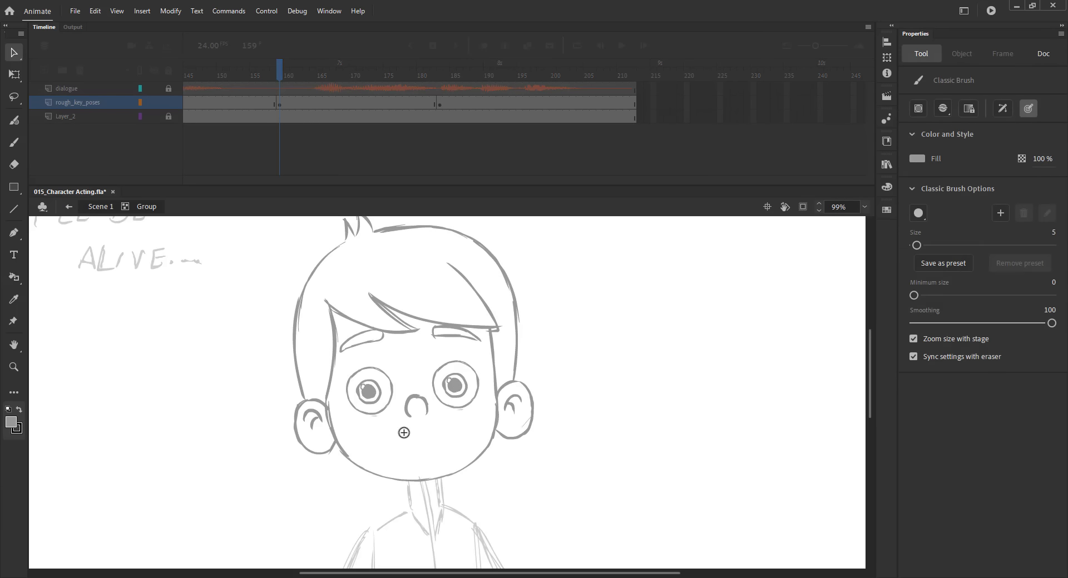
mouse_move(395, 433)
mouse_down()
mouse_move(437, 426)
mouse_move(420, 458)
mouse_up()
drag(390, 436, 424, 463)
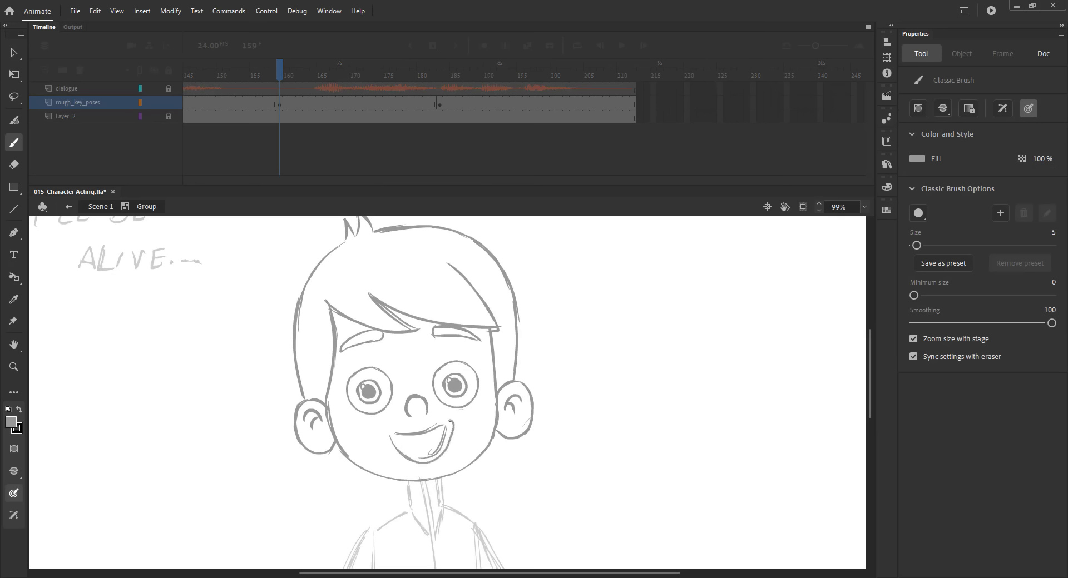
drag(450, 421, 449, 422)
mouse_move(390, 436)
mouse_down()
mouse_move(414, 461)
mouse_move(451, 440)
mouse_move(446, 452)
mouse_move(445, 436)
mouse_move(416, 452)
mouse_move(400, 444)
mouse_up()
key(ctrl+z)
key(ctrl+2)
click(100, 207)
key(v)
click(270, 293)
key(ctrl+s)
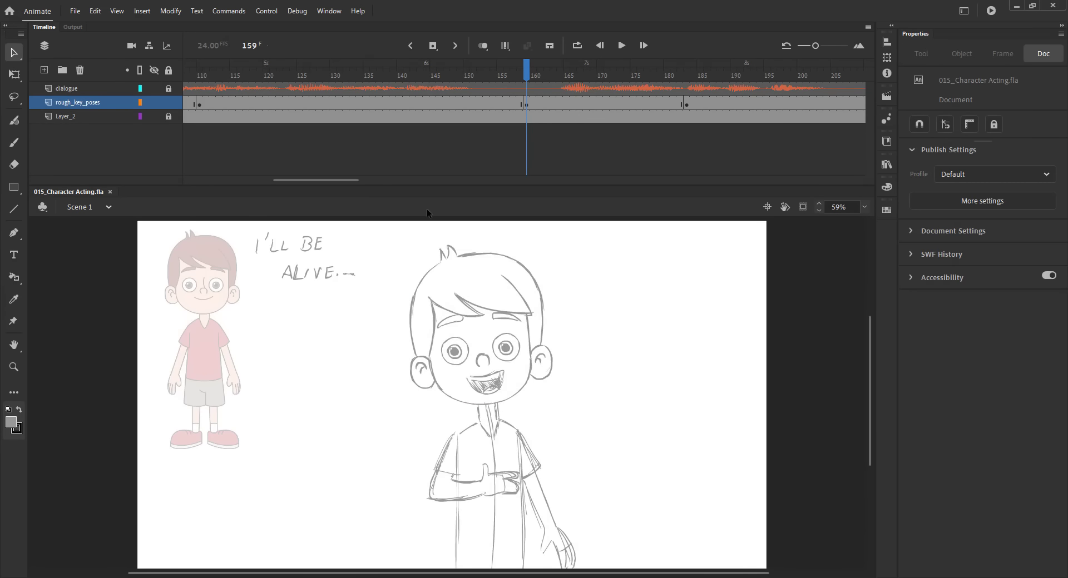
Step: Open the head group of the arms-spread pose at frame 183 and erase the lowered eyebrow on the viewer's right
drag(680, 69, 786, 69)
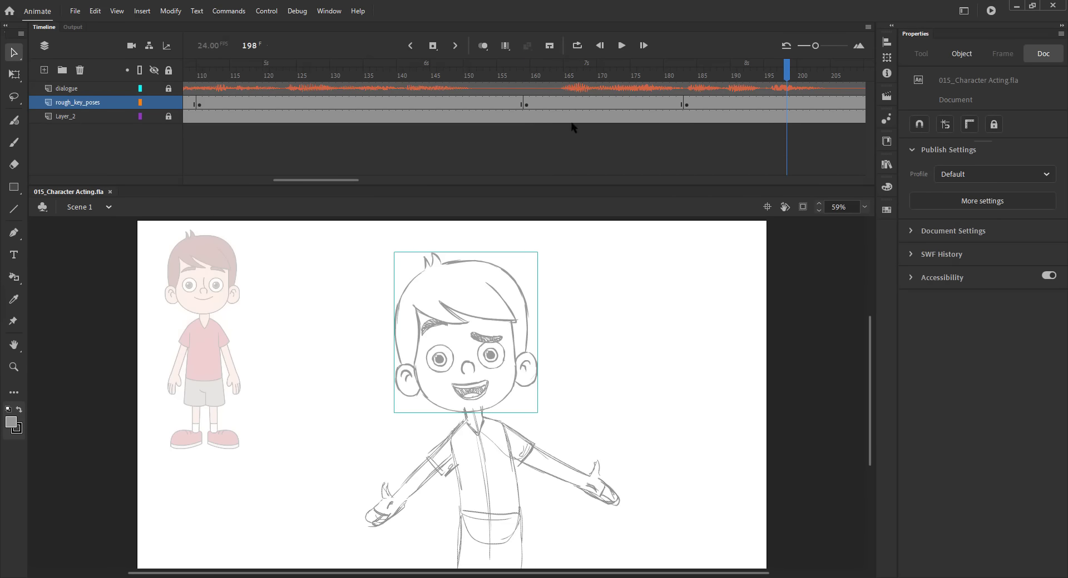
drag(313, 179, 339, 175)
drag(511, 73, 454, 92)
double_click(490, 354)
click(344, 358)
key(z)
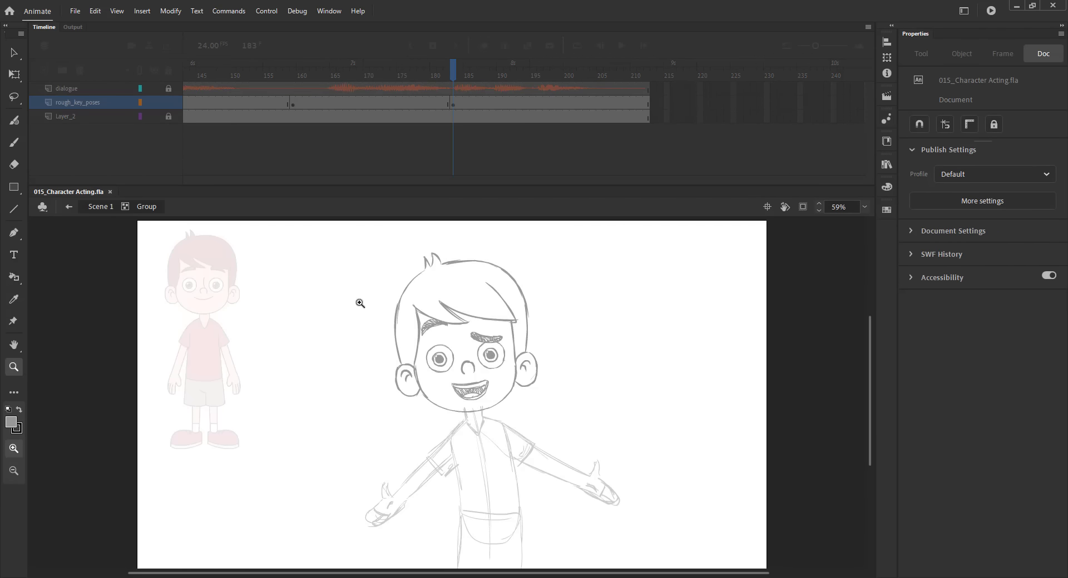
drag(358, 303, 572, 398)
key(e)
mouse_move(453, 334)
mouse_down()
mouse_move(517, 339)
mouse_move(476, 349)
mouse_up()
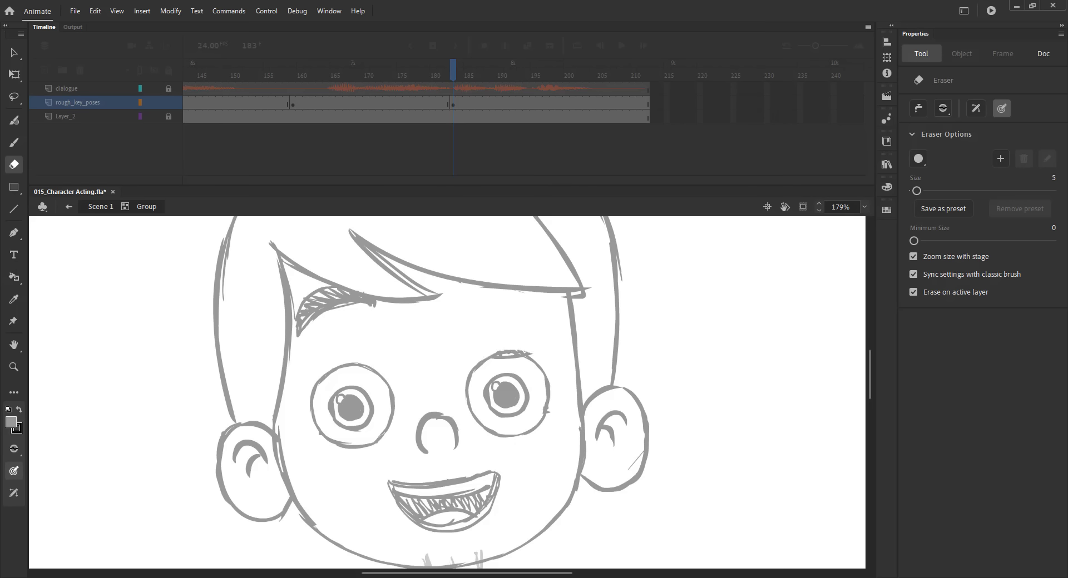
Step: Draw a raised, hatched eyebrow just under the fringe on the viewer's right, exit the head group, and save
key(b)
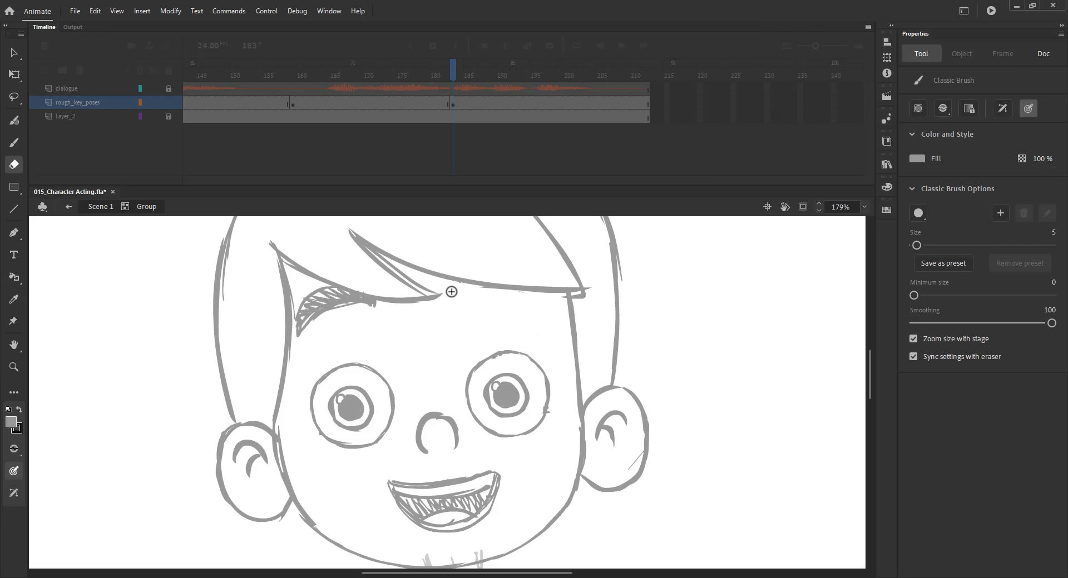
drag(442, 280, 524, 297)
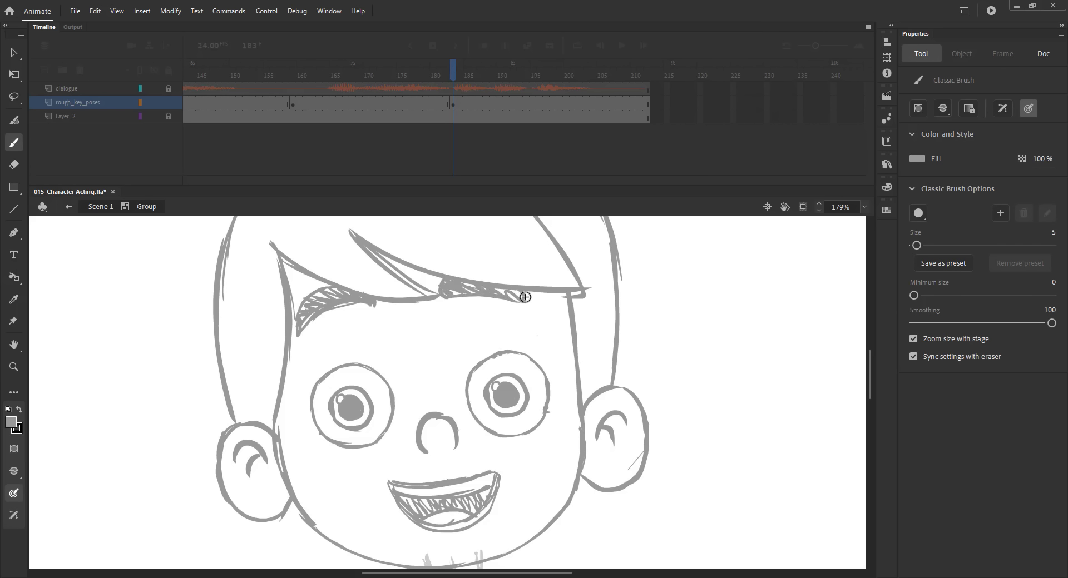
key(ctrl+2)
click(101, 206)
key(v)
key(ctrl+s)
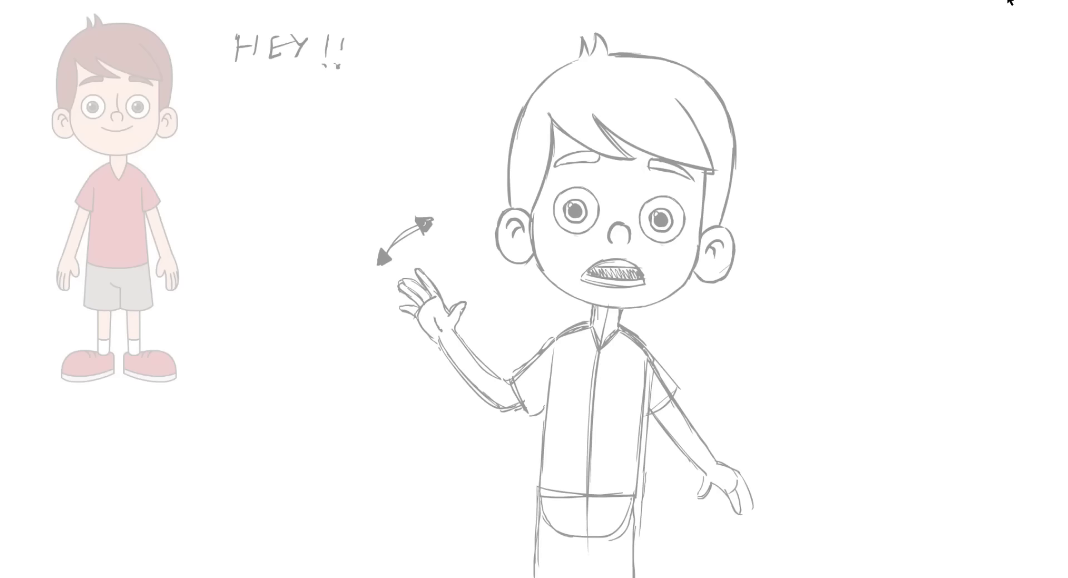